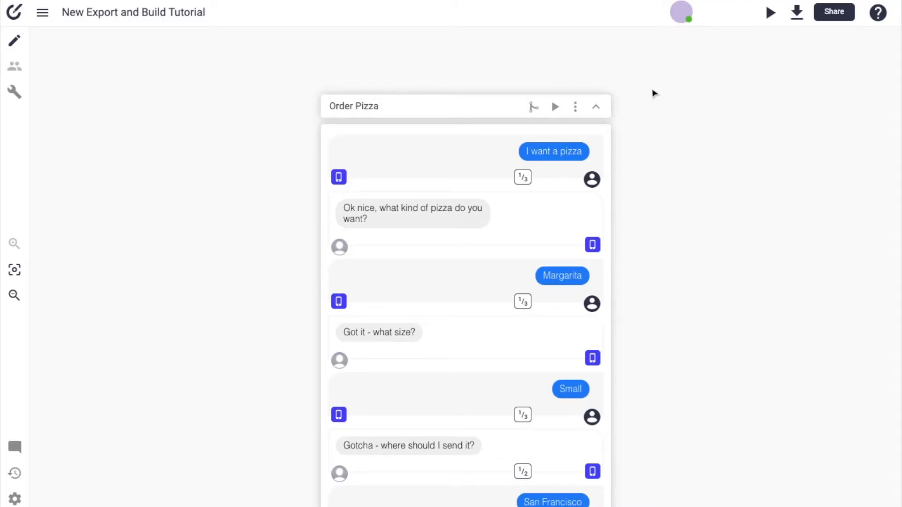
# Review the Order Pizza conversation from the opening request to the final confirmation message
pyautogui.scroll(-4, 653, 92)
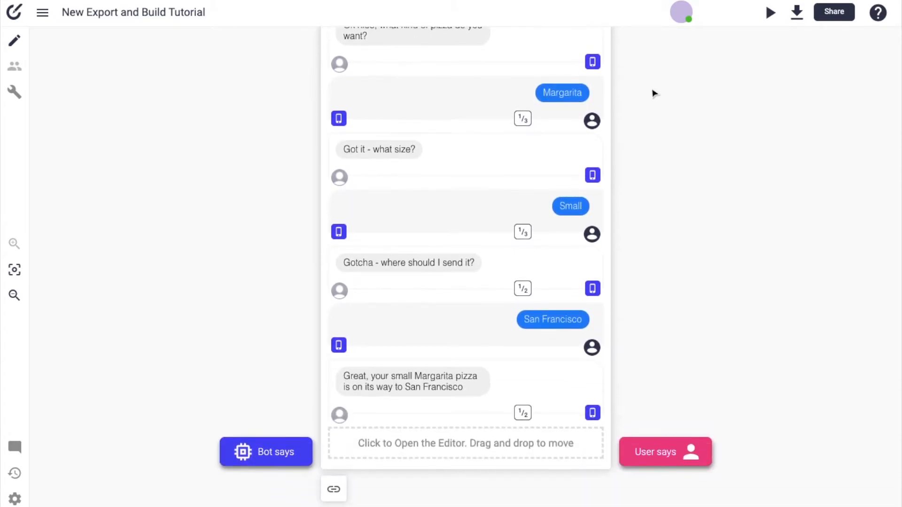
pyautogui.scroll(4, 653, 93)
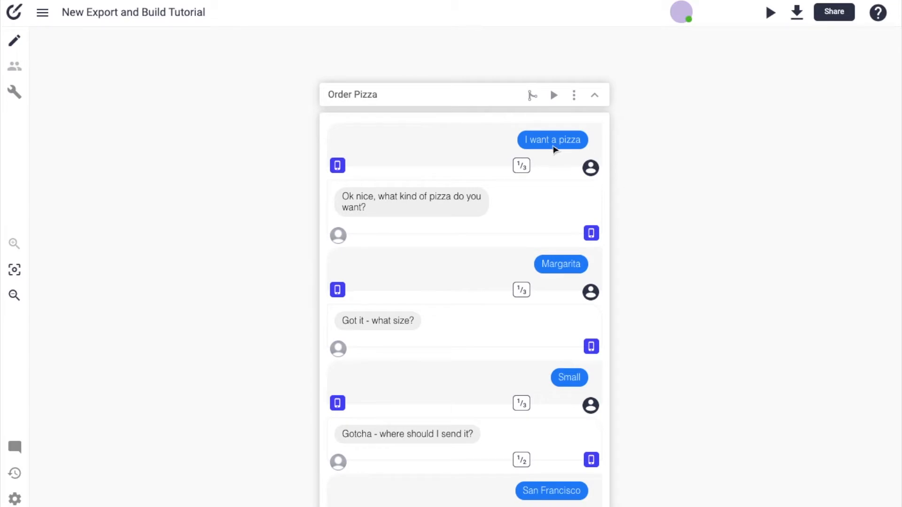
pyautogui.scroll(-5, 584, 163)
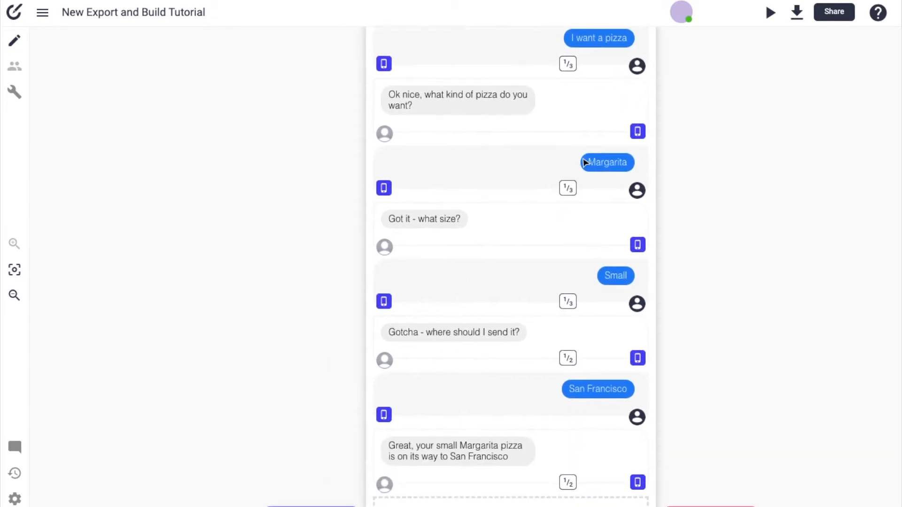
pyautogui.scroll(5, 584, 163)
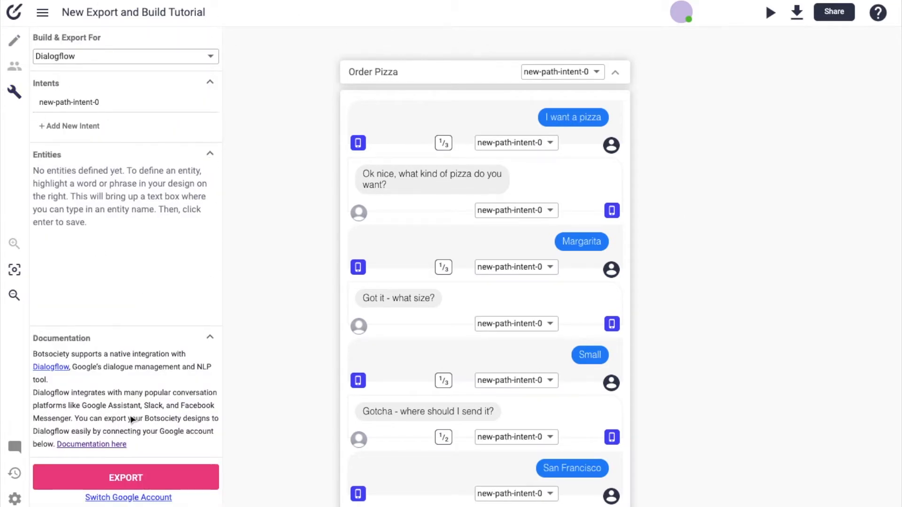
# Look over the available export platforms and the intent options for the Order Pizza path
pyautogui.click(66, 60)
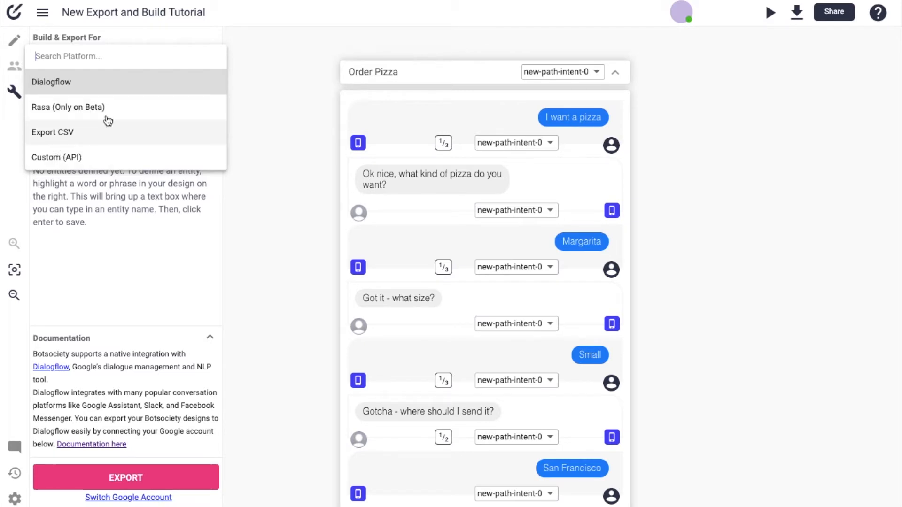
pyautogui.click(268, 51)
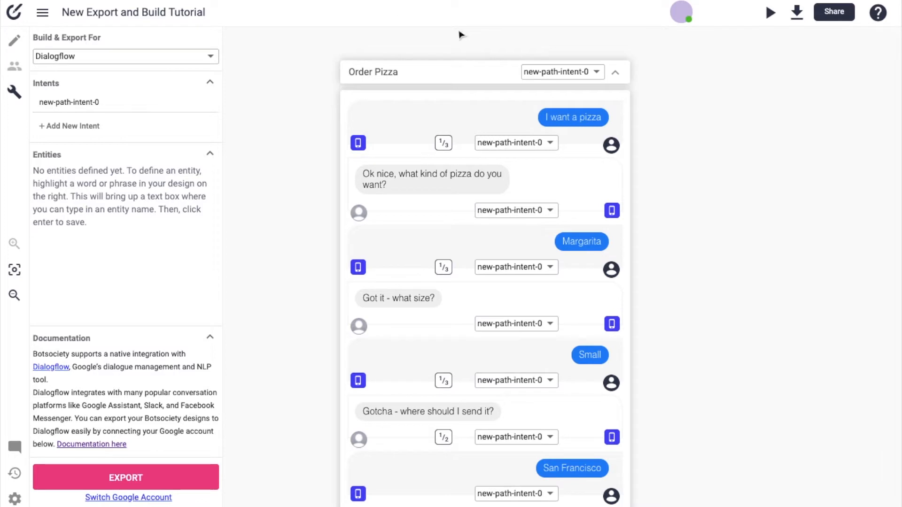
pyautogui.moveTo(382, 69)
pyautogui.click(598, 72)
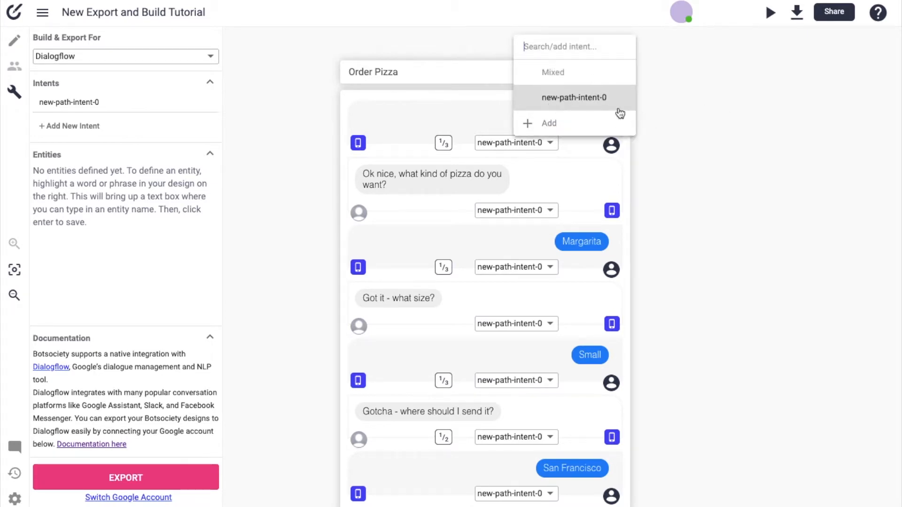
pyautogui.click(671, 101)
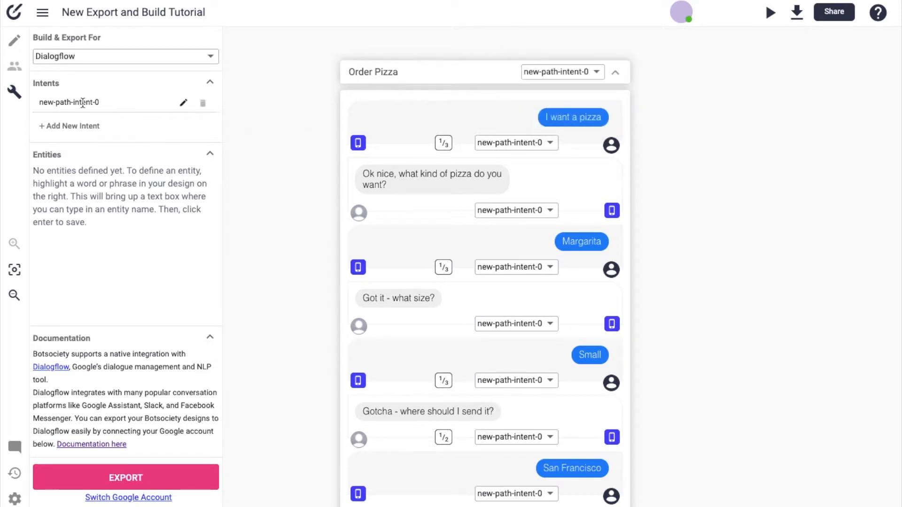
# Rename the path's existing intent as order-pizza
pyautogui.click(183, 101)
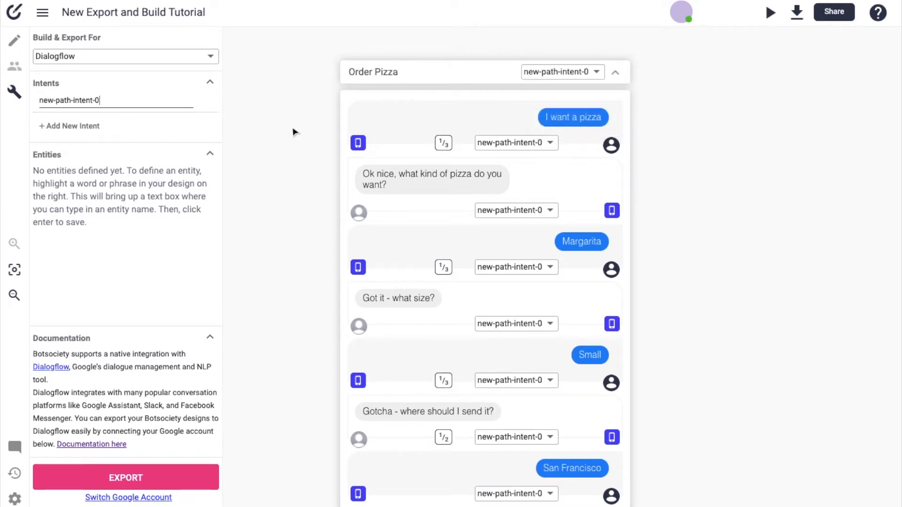
pyautogui.tripleClick(111, 96)
pyautogui.write('or')
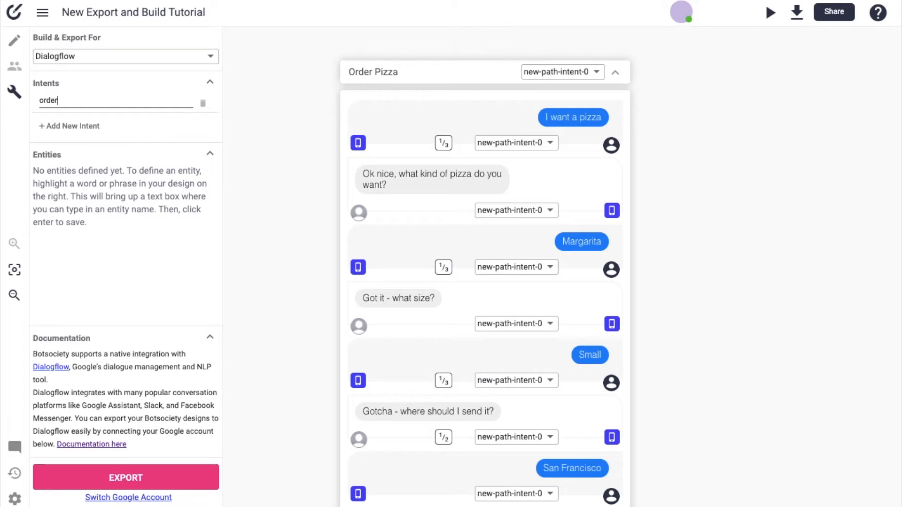
pyautogui.press('Return')
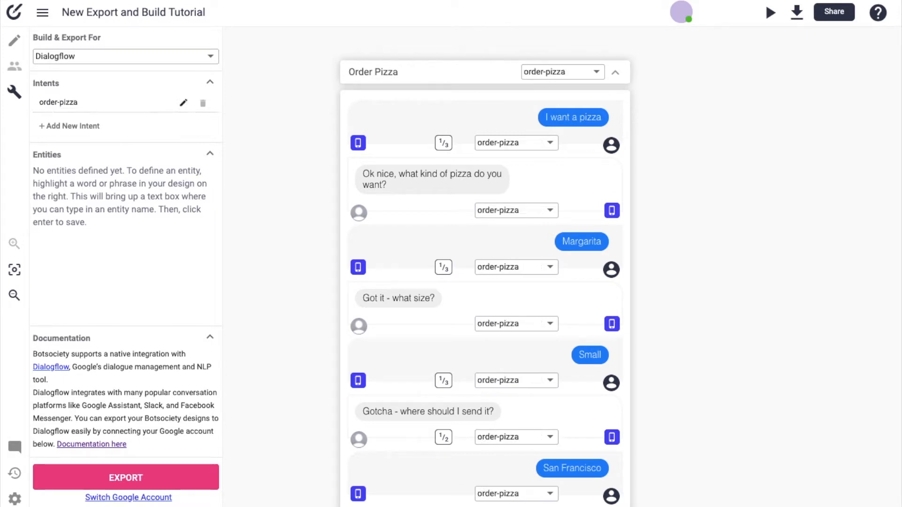
# Check the intent assigned to each message and browse the utterance variants of the opening pizza request
pyautogui.scroll(-5, 476, 346)
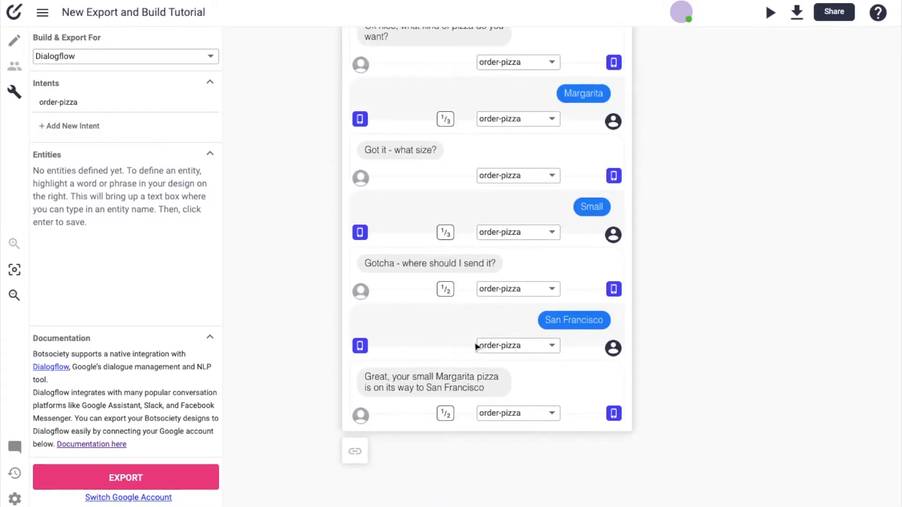
pyautogui.scroll(4, 476, 347)
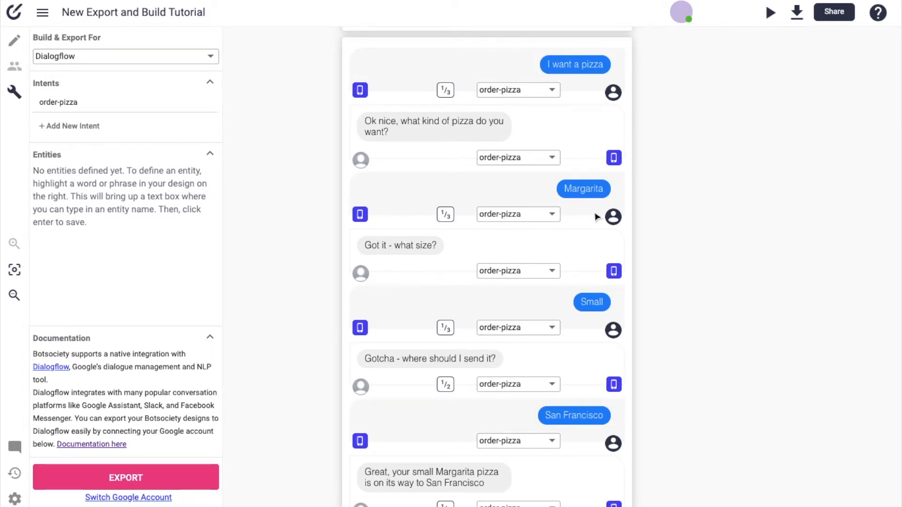
pyautogui.scroll(3, 597, 216)
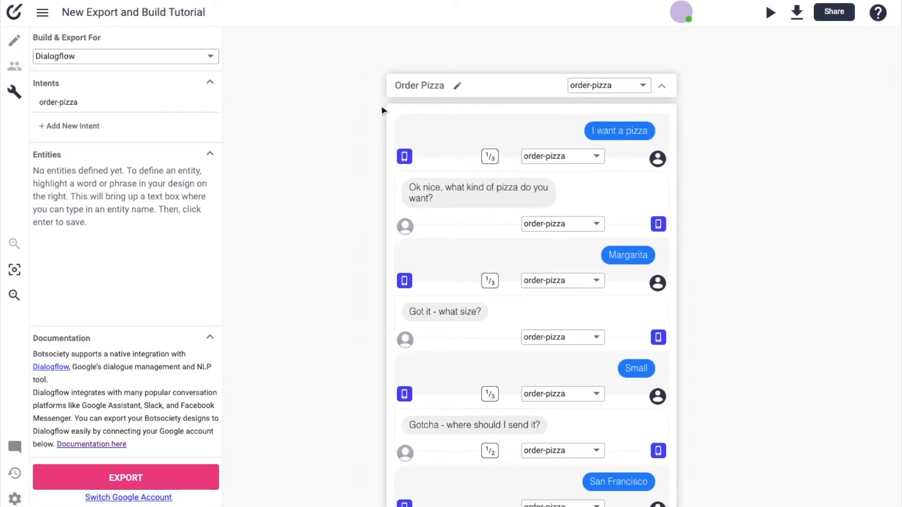
pyautogui.click(490, 157)
pyautogui.click(490, 156)
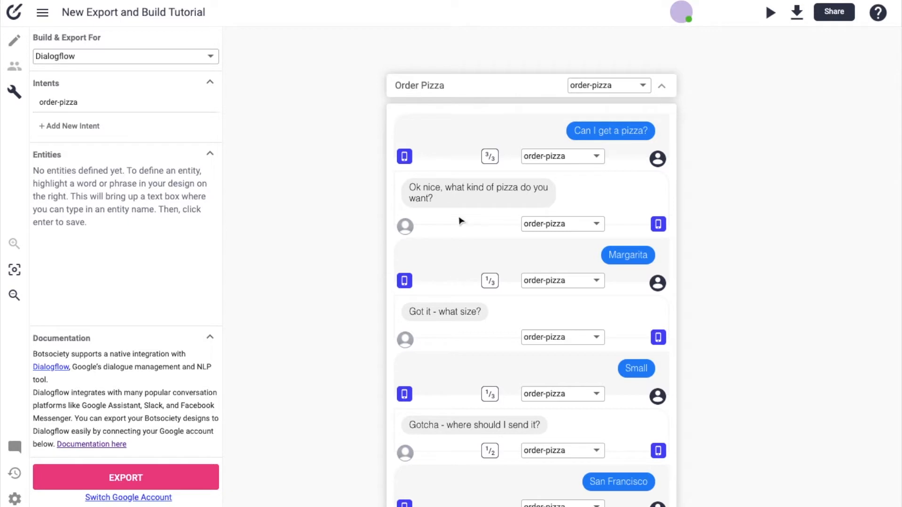
pyautogui.scroll(-1, 527, 231)
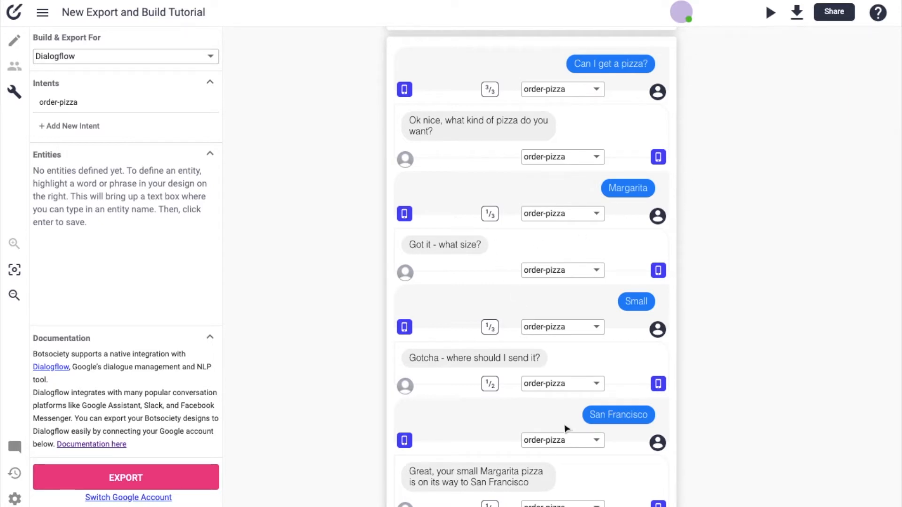
pyautogui.scroll(-2, 503, 446)
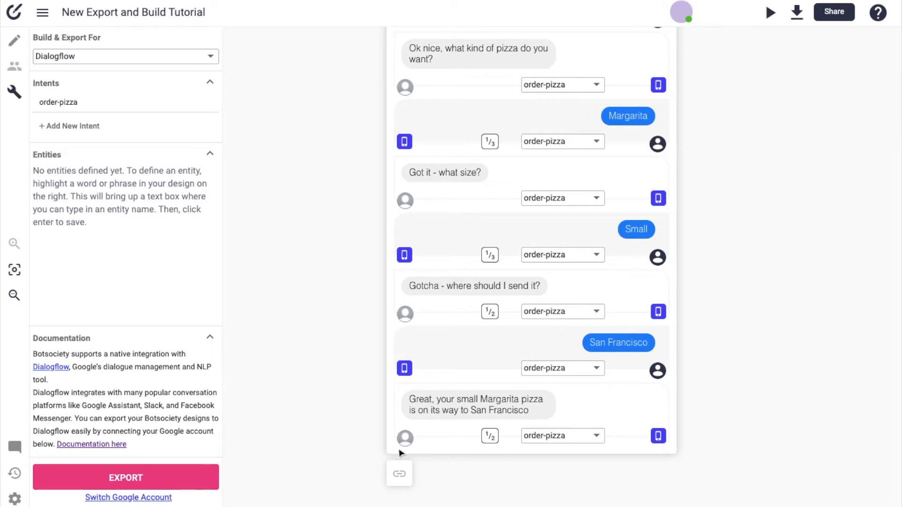
# Review the utterance variants of the pizza kind answer and the bot's delivery address question
pyautogui.scroll(4, 498, 143)
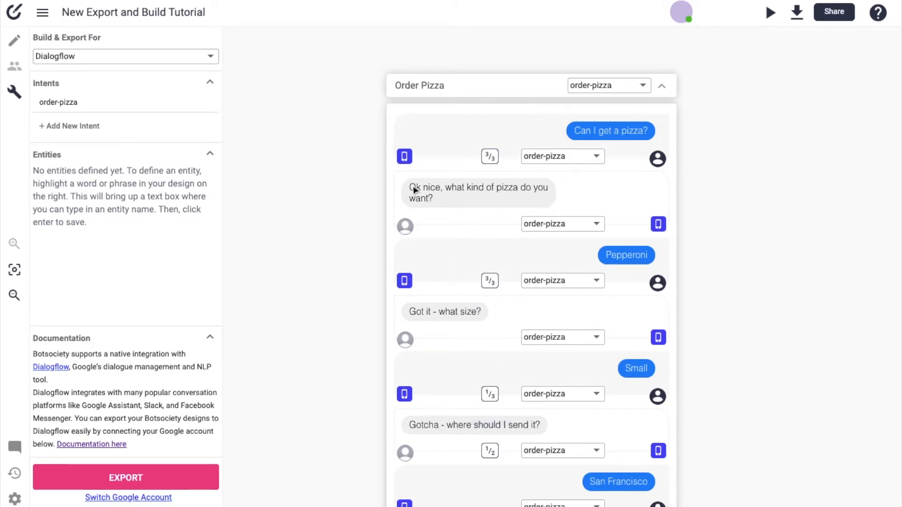
pyautogui.scroll(-3, 538, 234)
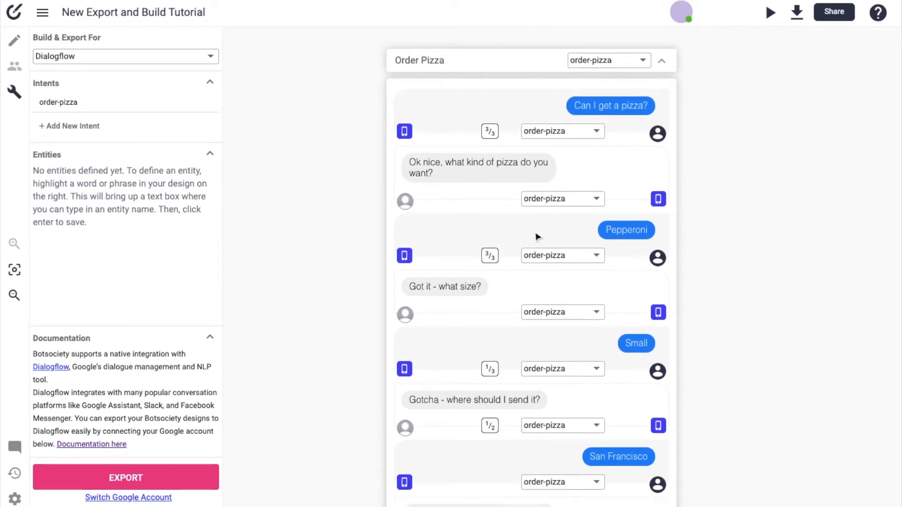
pyautogui.click(488, 386)
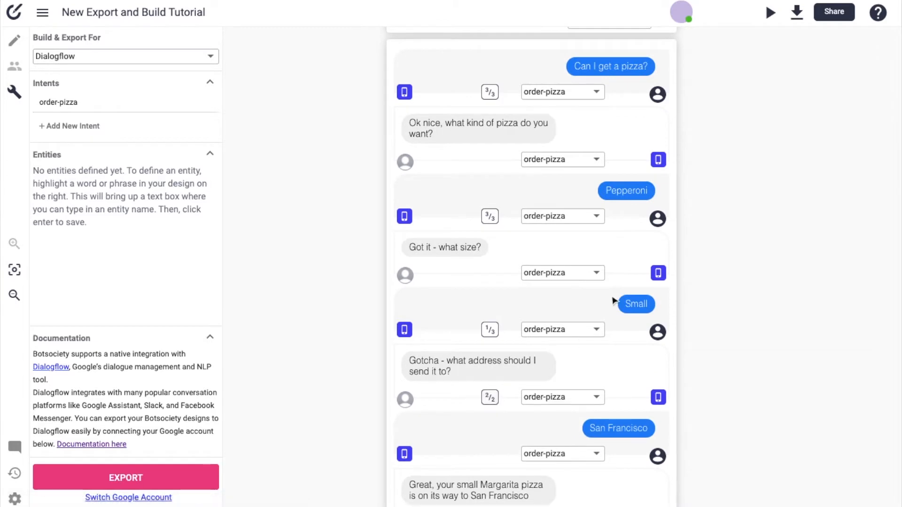
pyautogui.scroll(1, 615, 301)
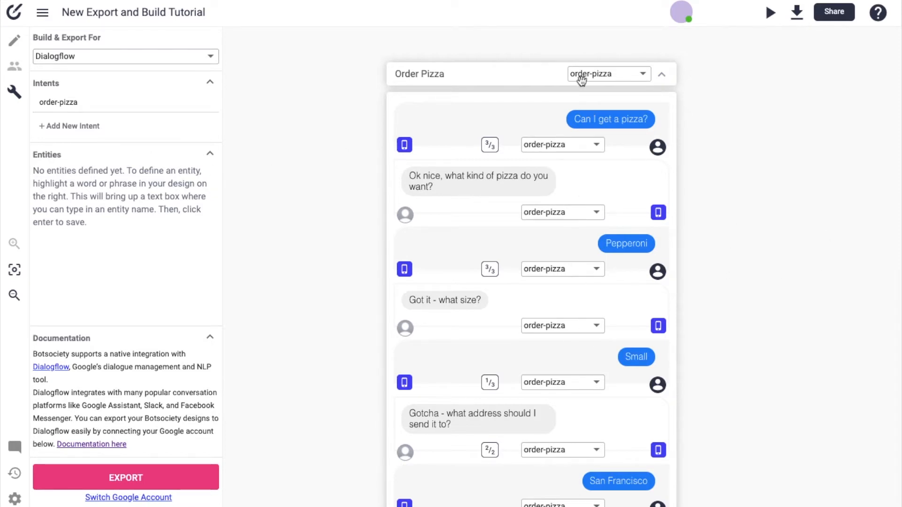
pyautogui.scroll(-1, 583, 81)
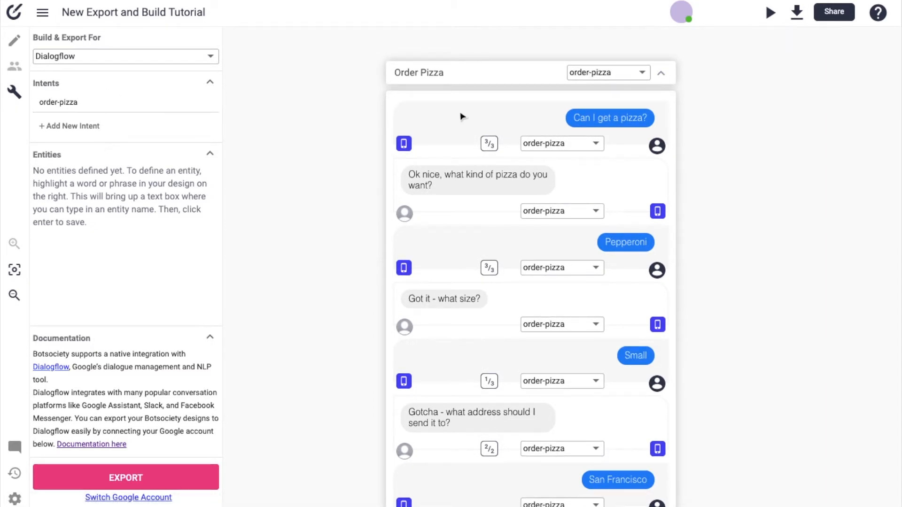
pyautogui.scroll(-3, 461, 116)
pyautogui.scroll(3, 461, 115)
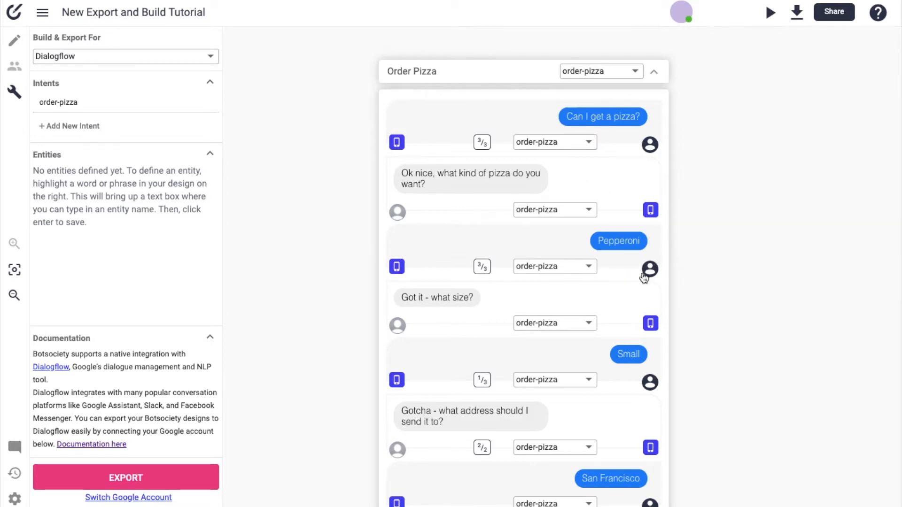
# Tag the word "Pepperoni" in the user's pizza kind answer with a new entity named pizza-type
pyautogui.hscroll(1, 526, 180)
pyautogui.scroll(1, 526, 181)
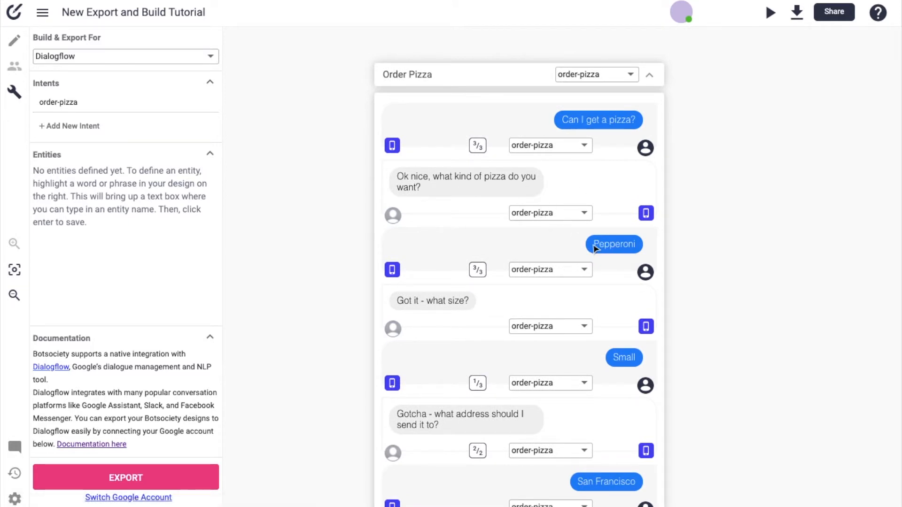
pyautogui.moveTo(594, 248); pyautogui.dragTo(633, 250)
pyautogui.click(626, 247)
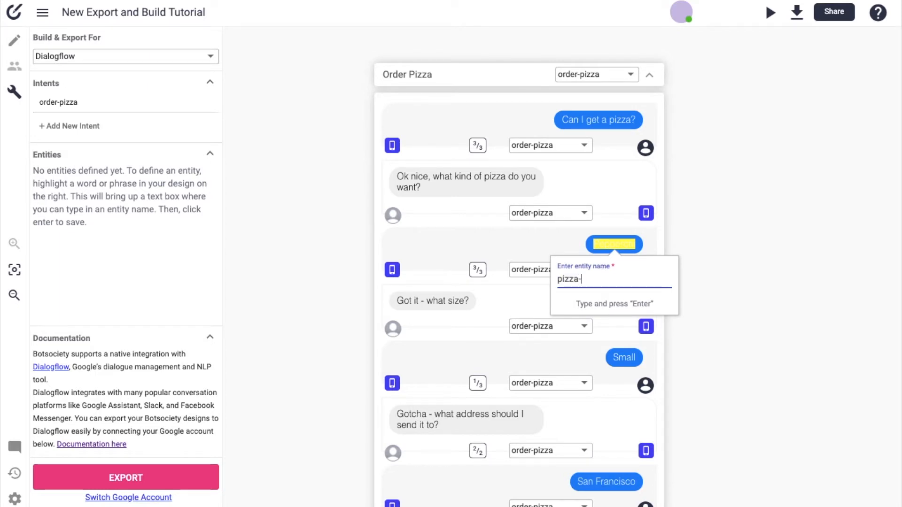
pyautogui.write('e')
pyautogui.press('Return')
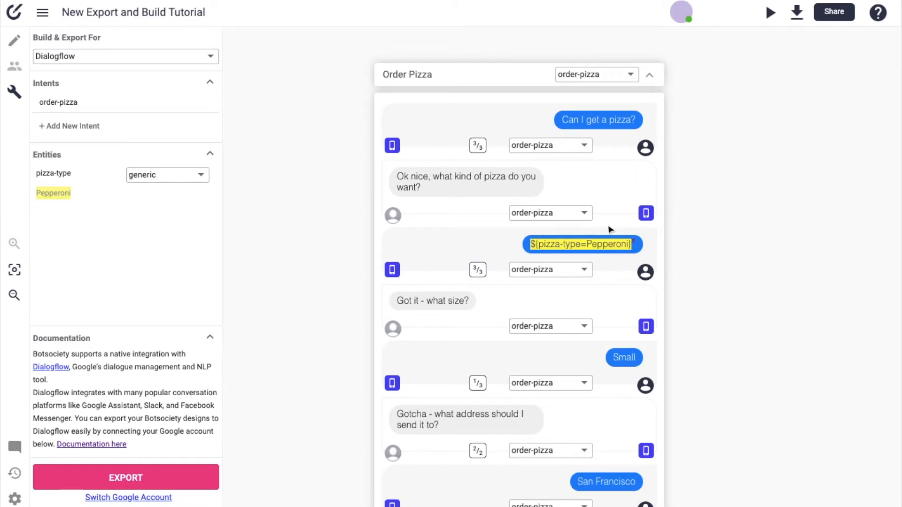
# Switch the pizza kind answer to its "Margarita" utterance and tag that word with the pizza-type entity
pyautogui.click(477, 270)
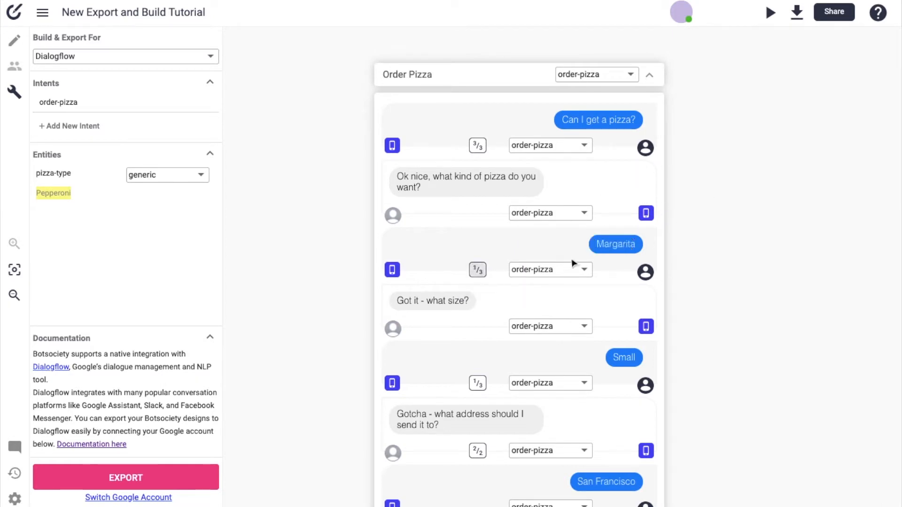
pyautogui.doubleClick(607, 244)
pyautogui.write('pizza-type')
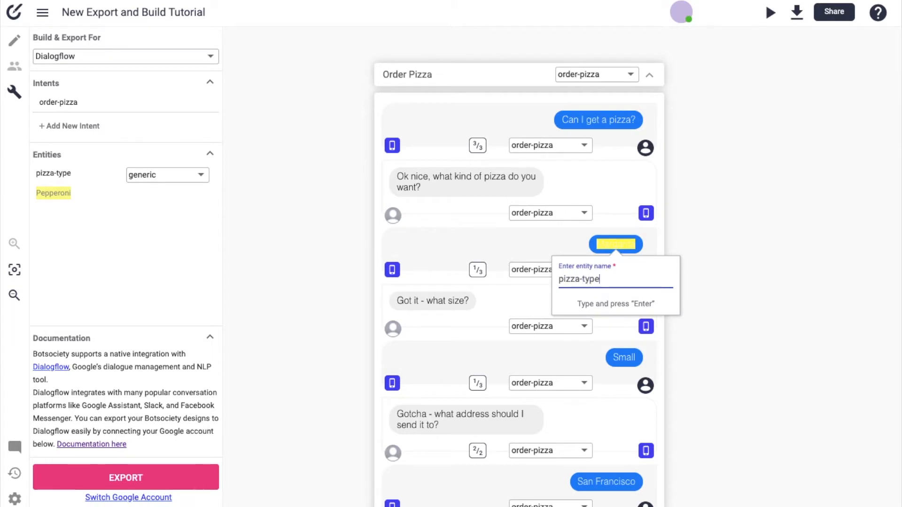
pyautogui.press('Return')
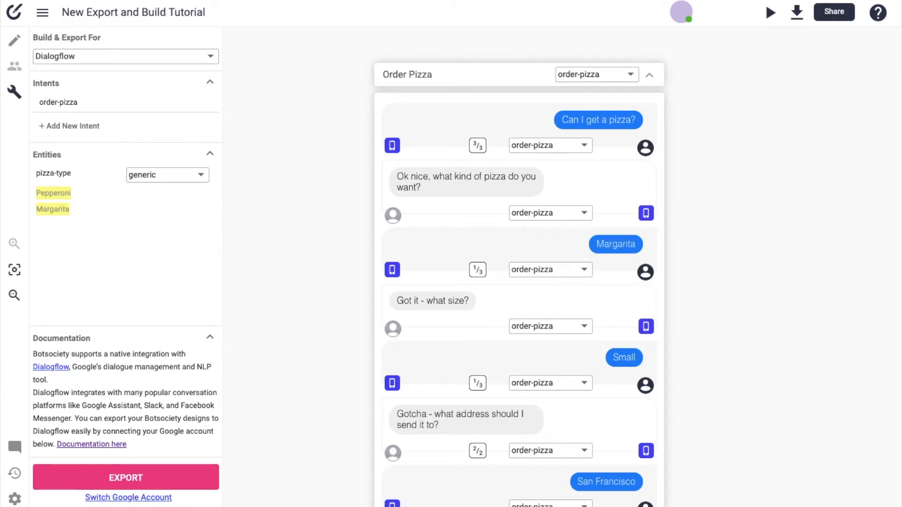
# Switch the pizza kind answer to its second utterance and tag "Marinara" with the pizza-type entity
pyautogui.click(477, 269)
pyautogui.doubleClick(617, 245)
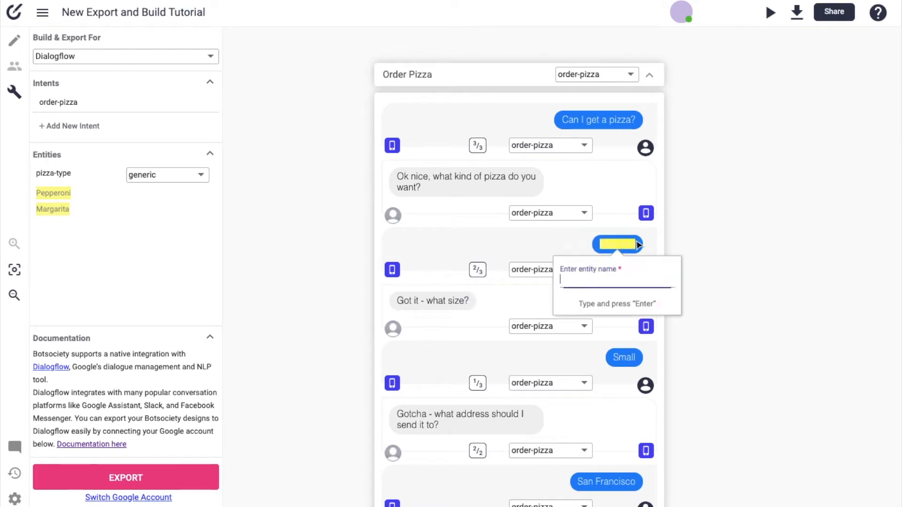
pyautogui.write('pizza-types')
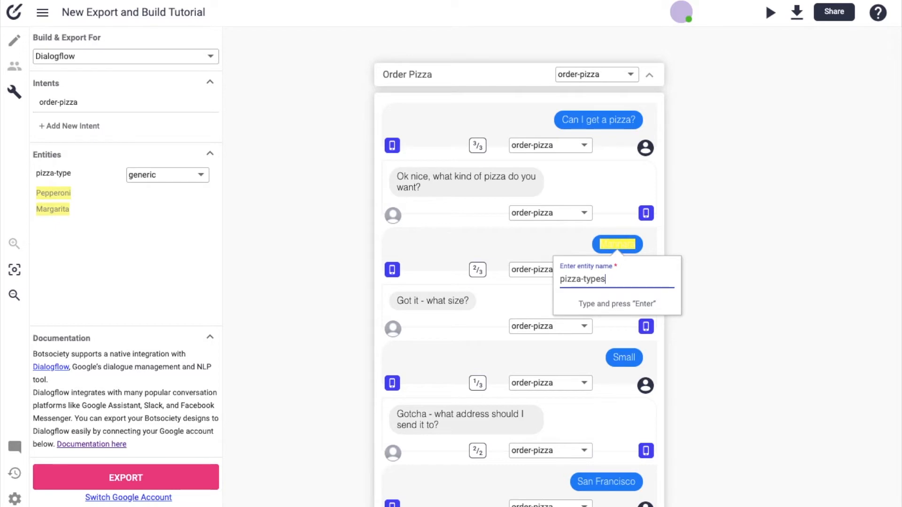
pyautogui.press('Return')
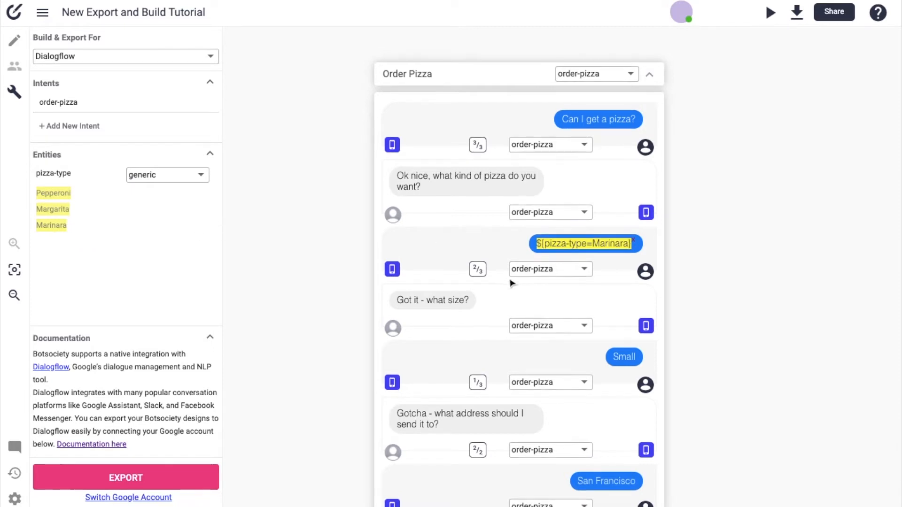
# Switch the pizza size answer to its "Large" utterance and tag that word with a new entity named pizza-size
pyautogui.scroll(-3, 519, 284)
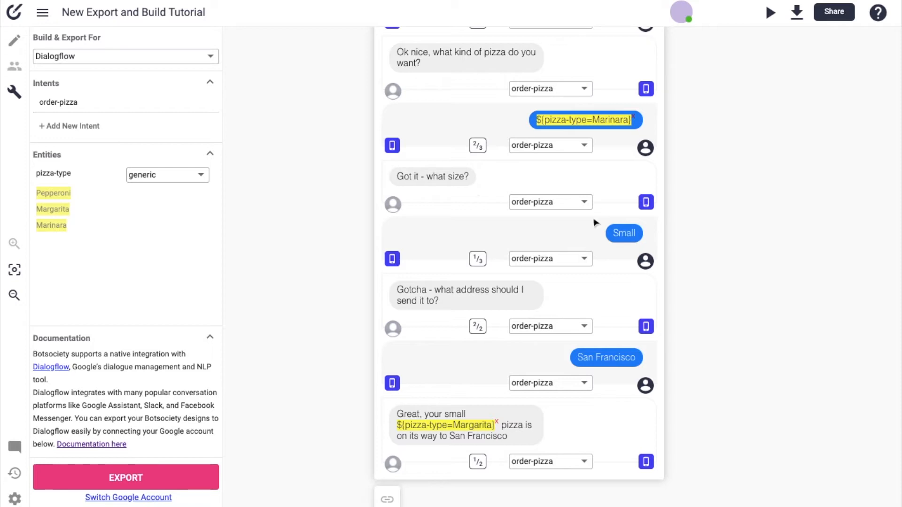
pyautogui.click(478, 259)
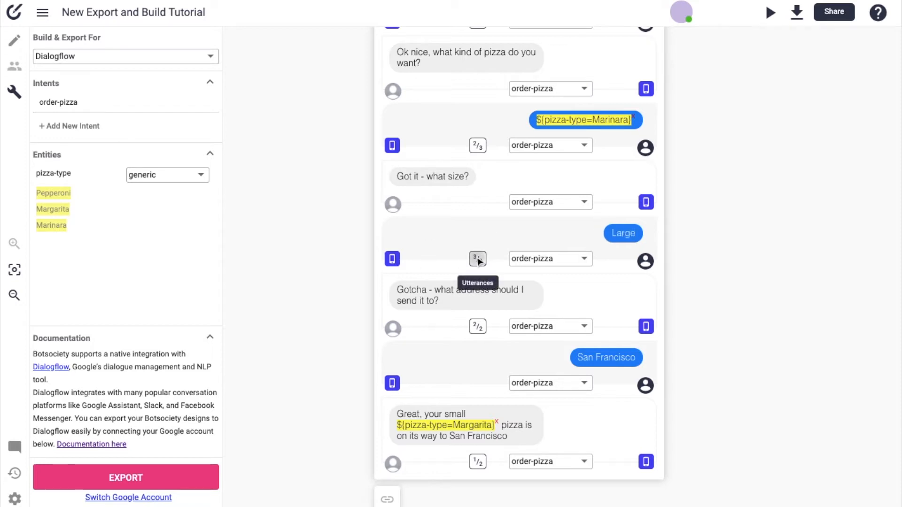
pyautogui.doubleClick(629, 234)
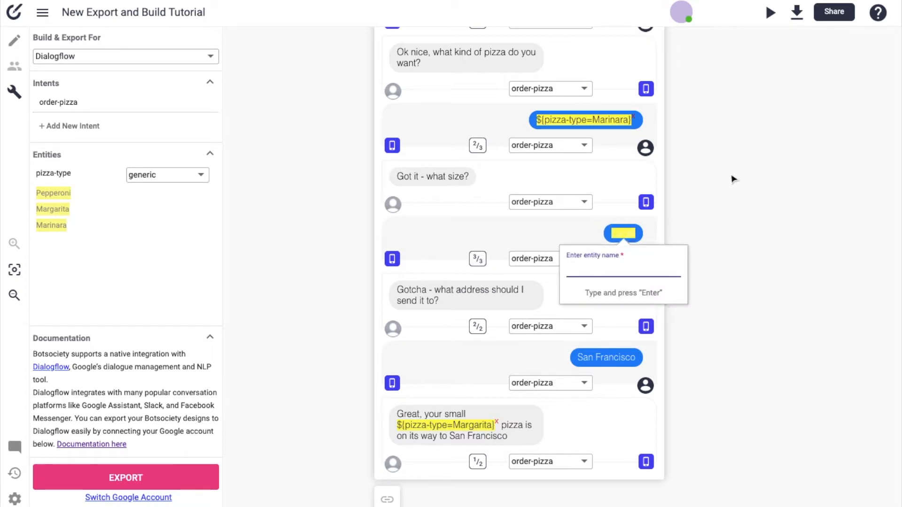
pyautogui.write('pizza-size')
pyautogui.press('Return')
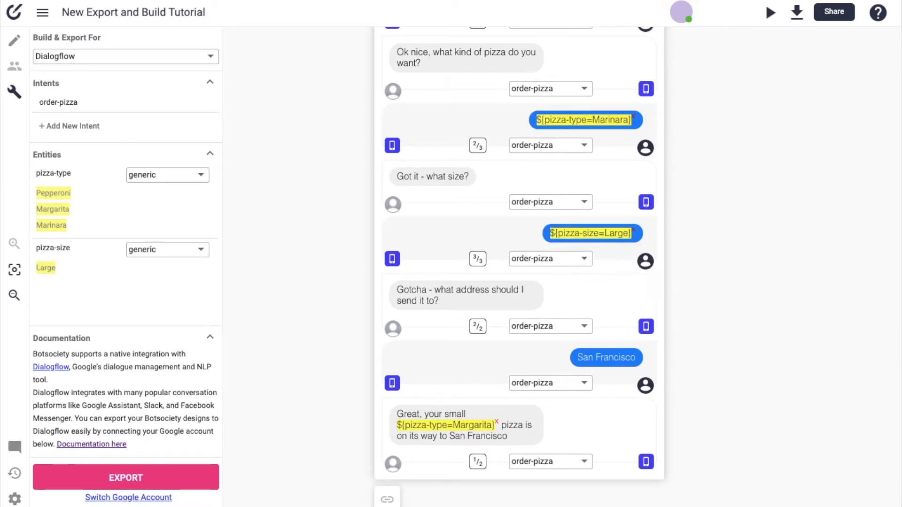
# Switch the pizza size answer to its "Small" utterance and tag that word with the pizza-size entity
pyautogui.click(474, 260)
pyautogui.doubleClick(625, 234)
pyautogui.write('pizza-size')
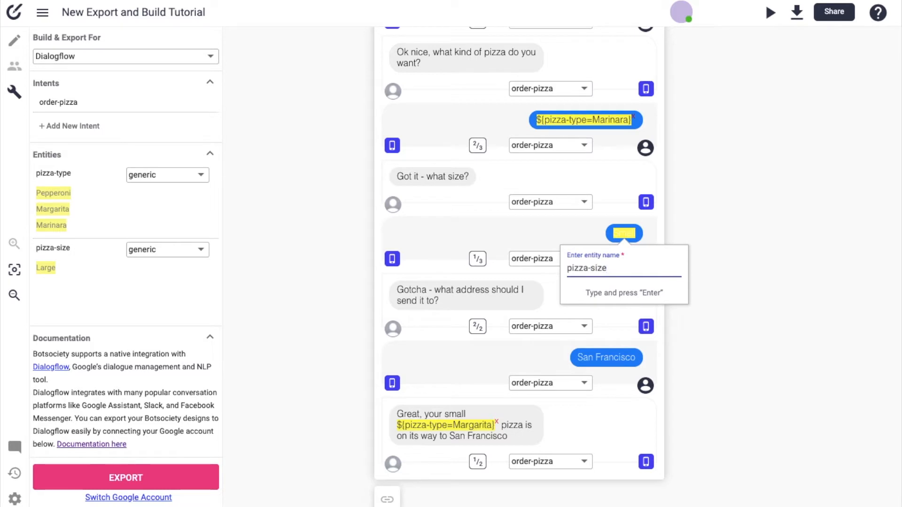
pyautogui.press('Return')
# Switch the pizza size answer to its "Medium" utterance and tag that word with the pizza-size entity
pyautogui.click(478, 259)
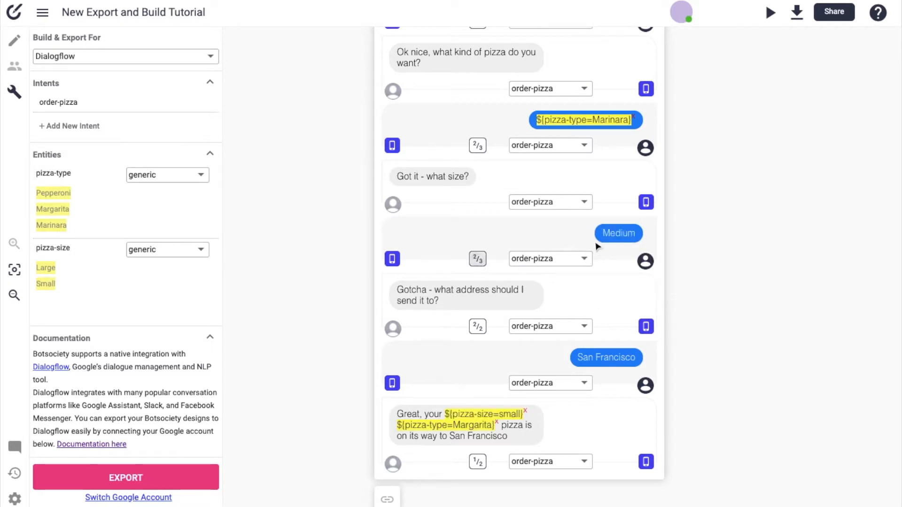
pyautogui.doubleClick(613, 235)
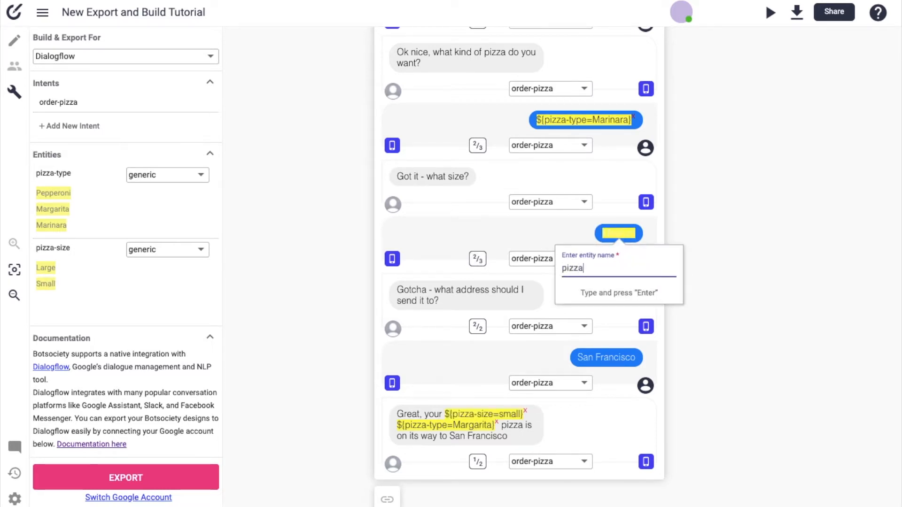
pyautogui.write('pizza-size')
pyautogui.press('Return')
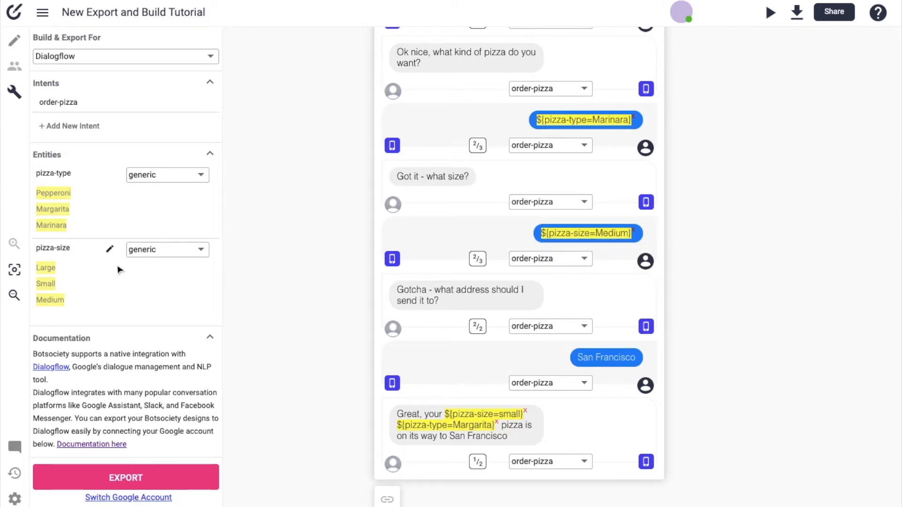
# Tag "San Francisco" in the user's delivery answer with a new entity named address
pyautogui.scroll(-1, 613, 350)
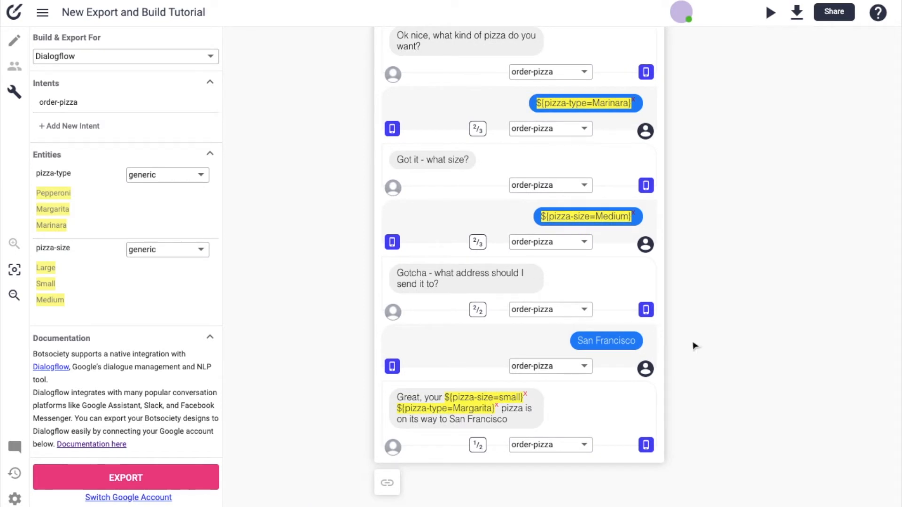
pyautogui.moveTo(581, 344); pyautogui.dragTo(697, 338)
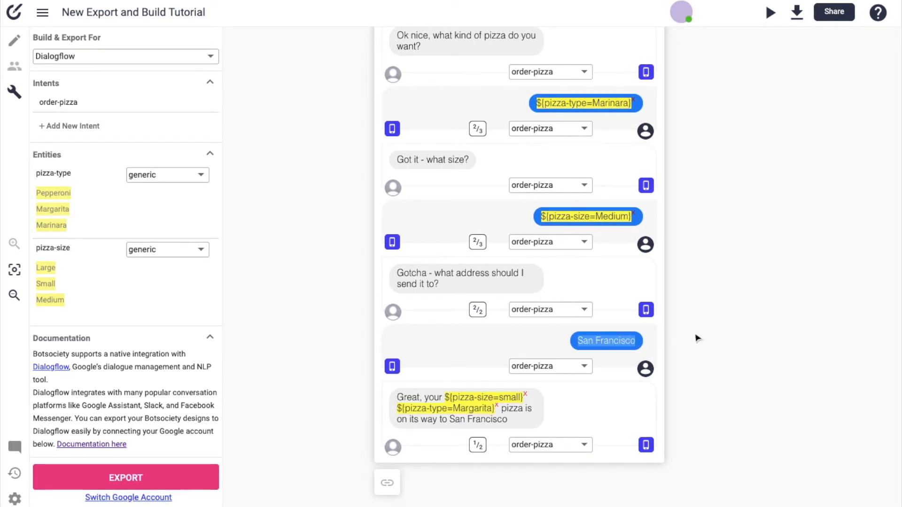
pyautogui.click(621, 336)
pyautogui.tripleClick(587, 343)
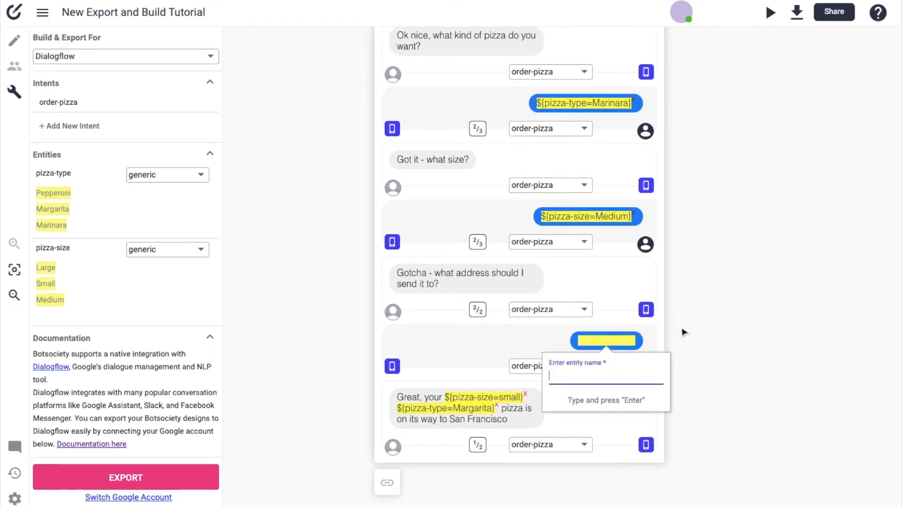
pyautogui.write('address')
pyautogui.press('Return')
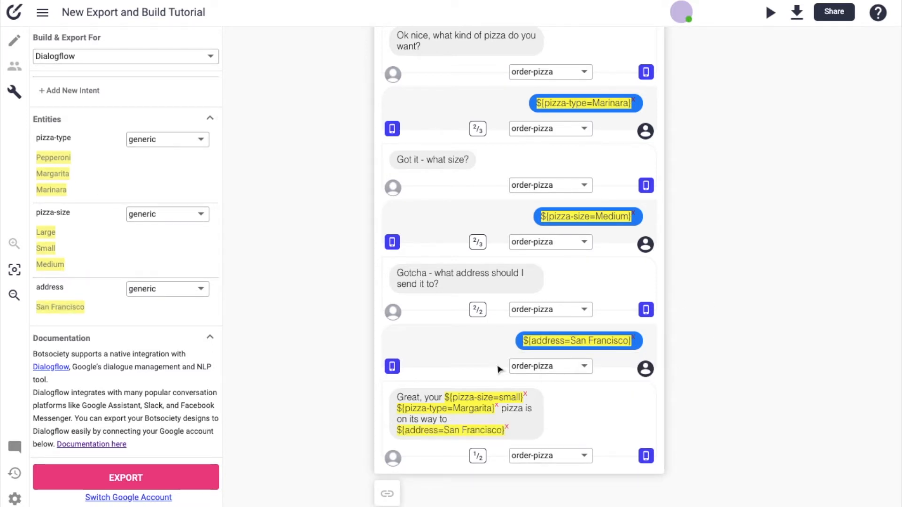
# Check the entity tags in the second utterance of the bot's closing delivery message
pyautogui.scroll(-5, 515, 315)
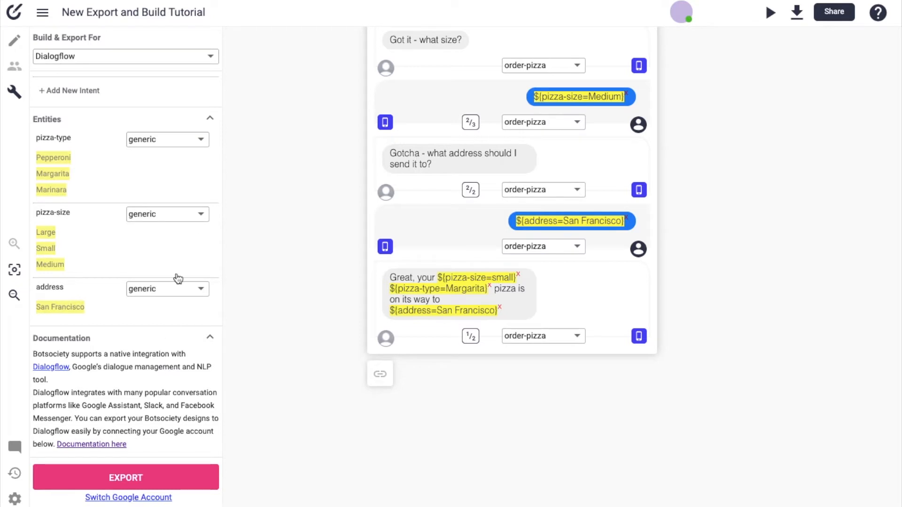
pyautogui.click(472, 336)
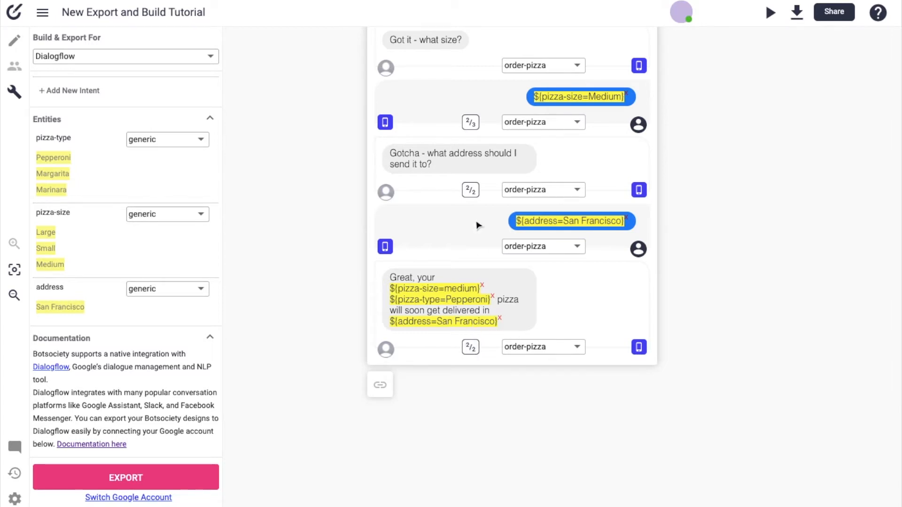
pyautogui.scroll(5, 502, 199)
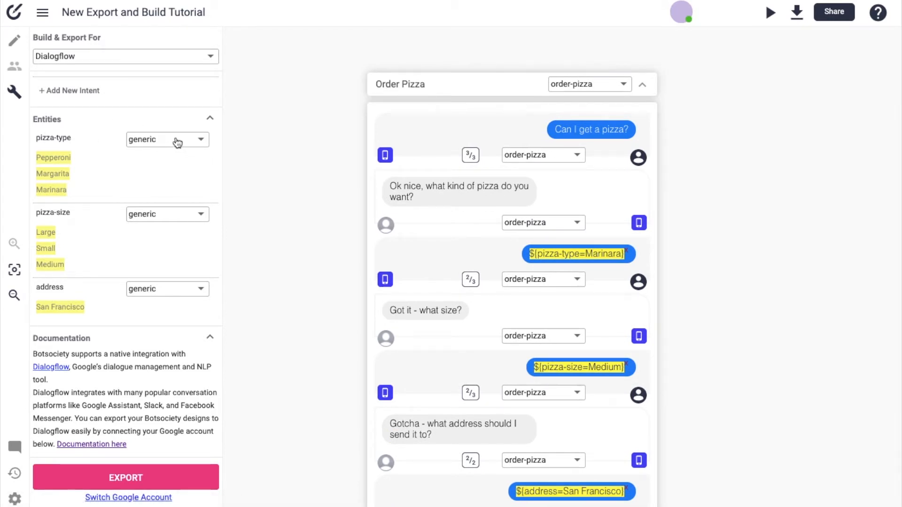
# Browse the built-in variable types available for the pizza-type entity, including the date, time and number types
pyautogui.click(190, 142)
pyautogui.scroll(5, 189, 117)
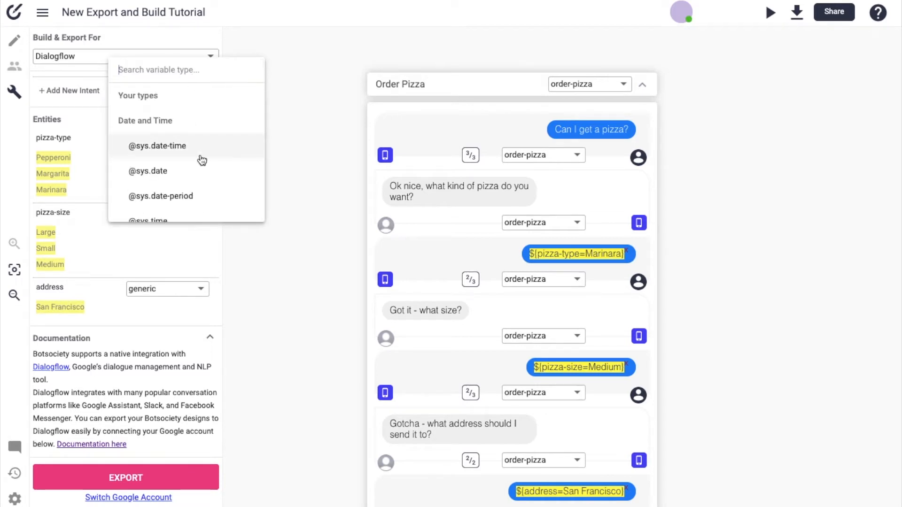
pyautogui.scroll(-3, 201, 159)
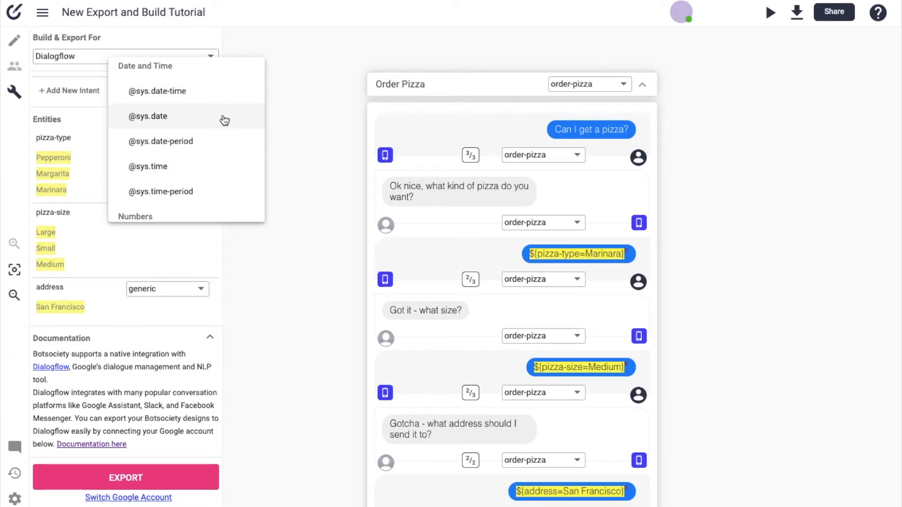
pyautogui.scroll(-1, 210, 184)
pyautogui.scroll(-6, 213, 184)
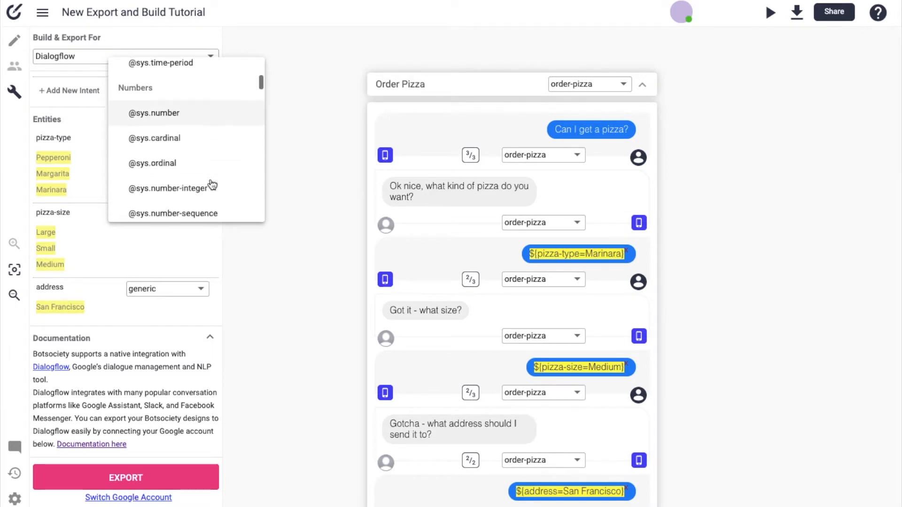
pyautogui.scroll(-1, 213, 184)
pyautogui.scroll(8, 212, 184)
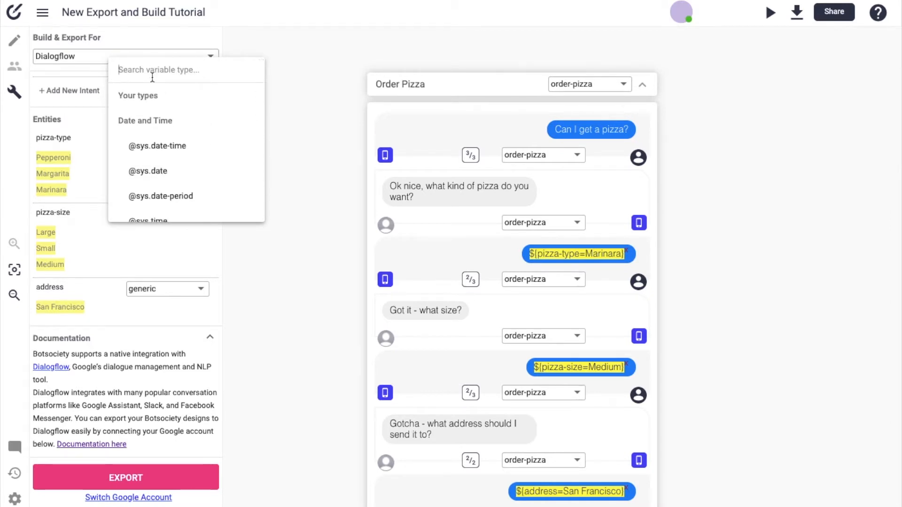
# Create a custom variable type named pizza-type and assign it to the pizza-type entity
pyautogui.click(152, 77)
pyautogui.write('pizza-type')
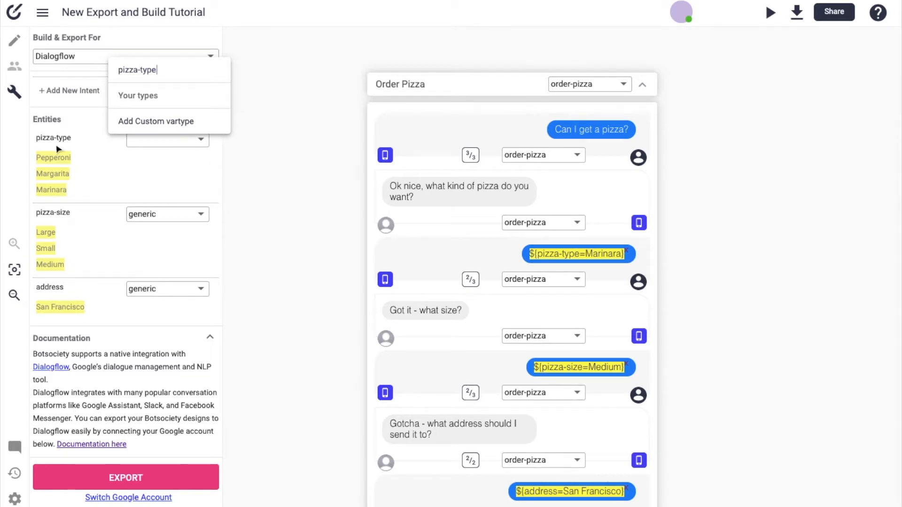
pyautogui.click(131, 126)
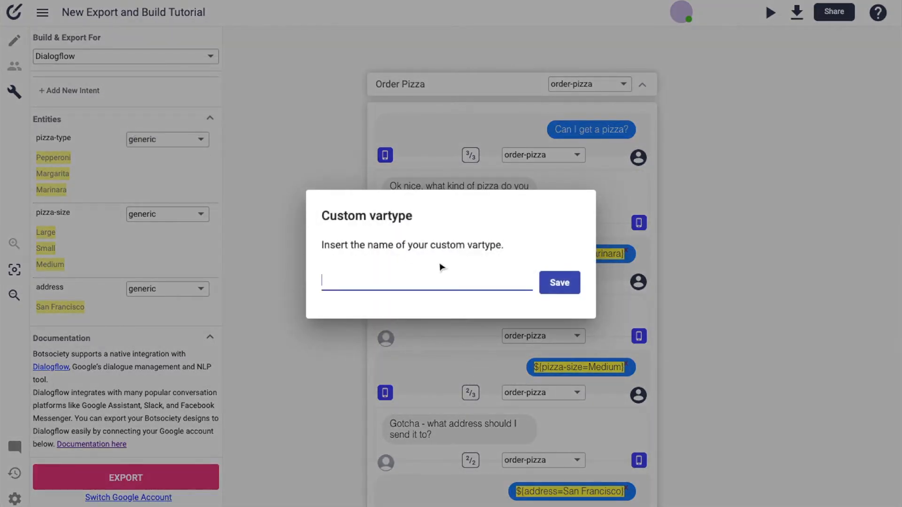
pyautogui.write('pizza-type')
pyautogui.press('Return')
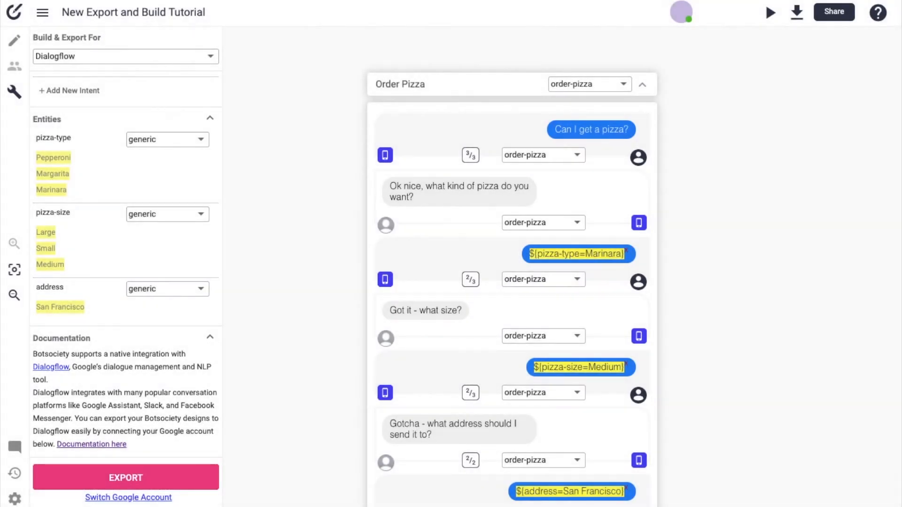
pyautogui.click(155, 144)
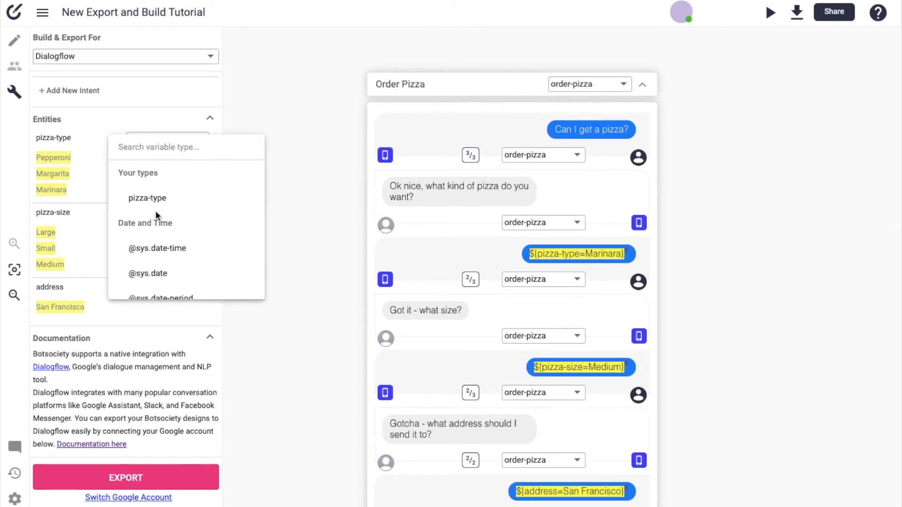
pyautogui.click(162, 201)
# Create a custom variable type named pizza-size and assign it to the pizza-size entity
pyautogui.click(171, 216)
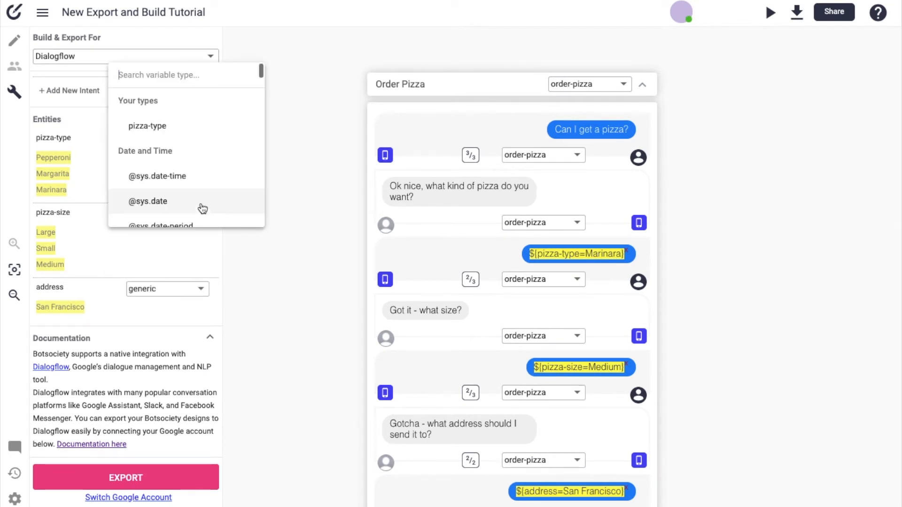
pyautogui.scroll(-10, 183, 173)
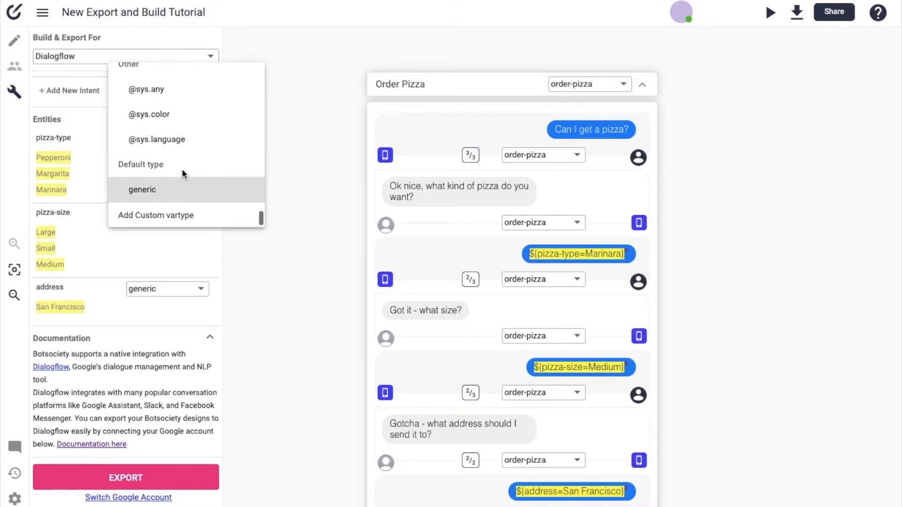
pyautogui.click(175, 216)
pyautogui.write('pizza-size')
pyautogui.press('Return')
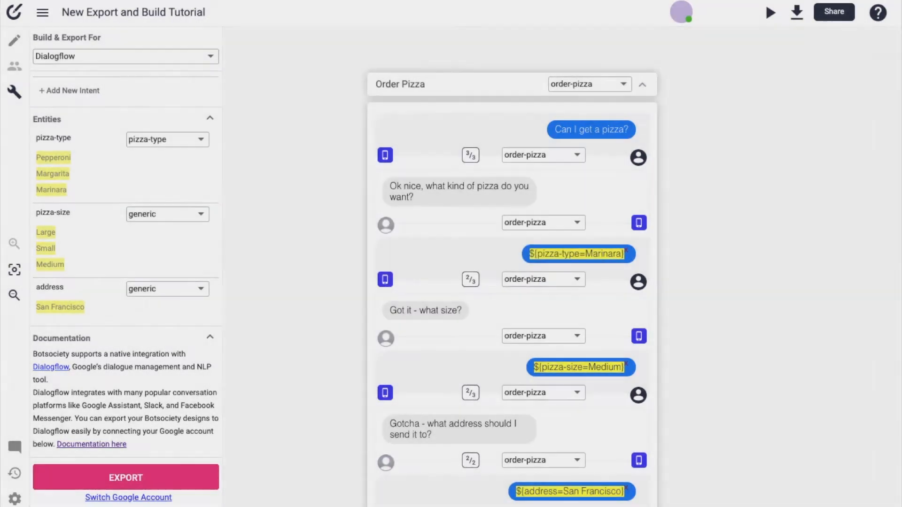
pyautogui.click(167, 215)
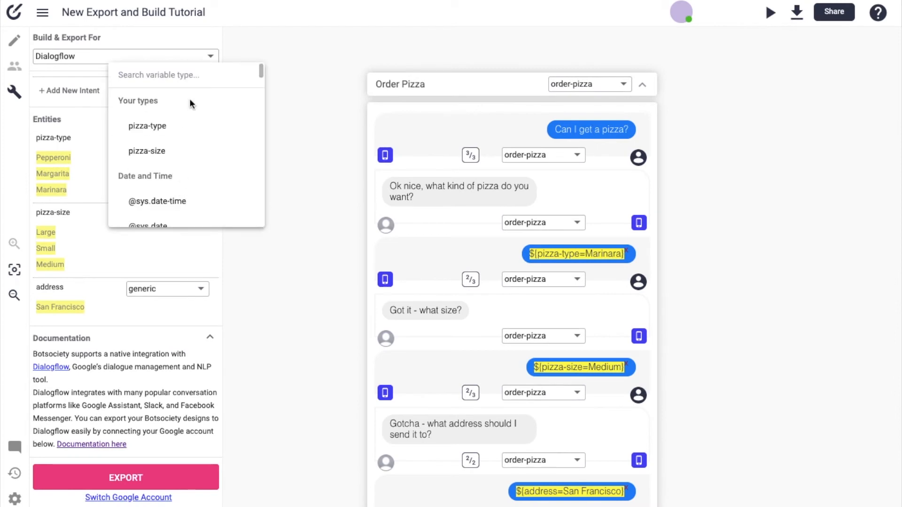
pyautogui.click(181, 152)
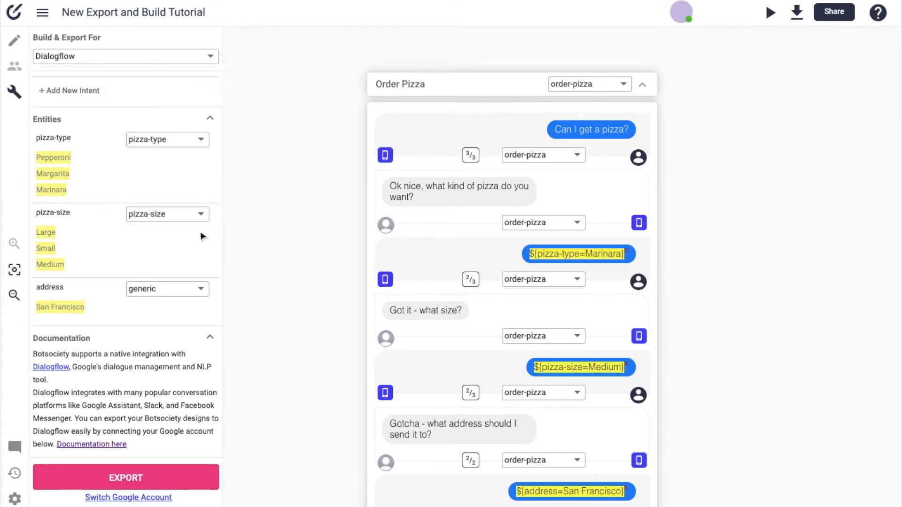
pyautogui.click(150, 288)
pyautogui.write('adre')
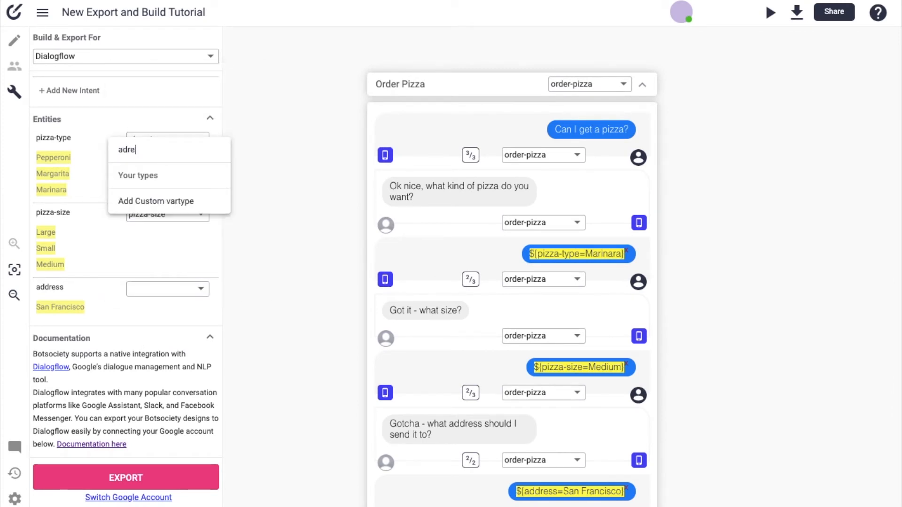
pyautogui.press('BackSpace')
pyautogui.press('BackSpace')
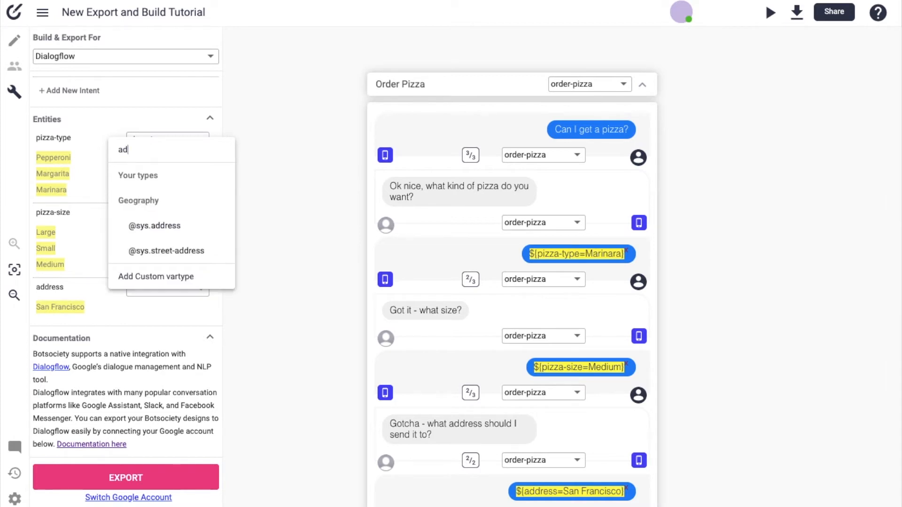
pyautogui.write('dr')
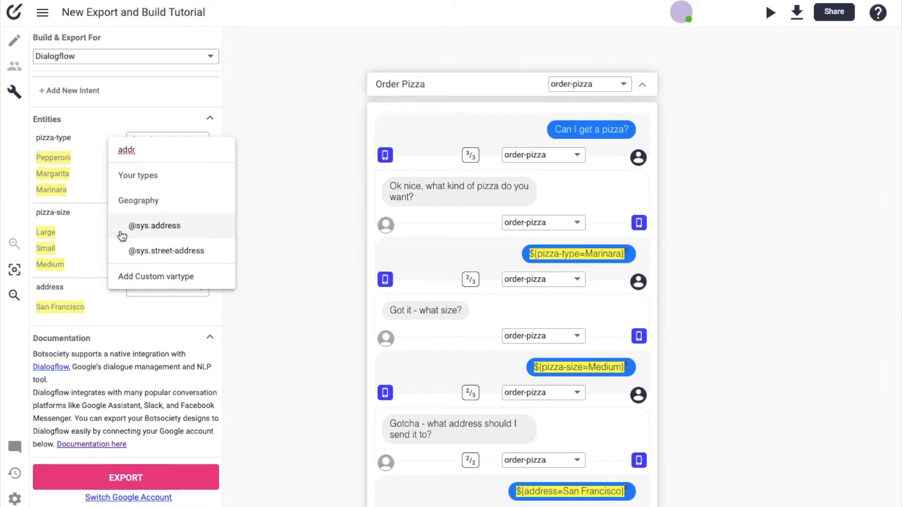
pyautogui.click(164, 227)
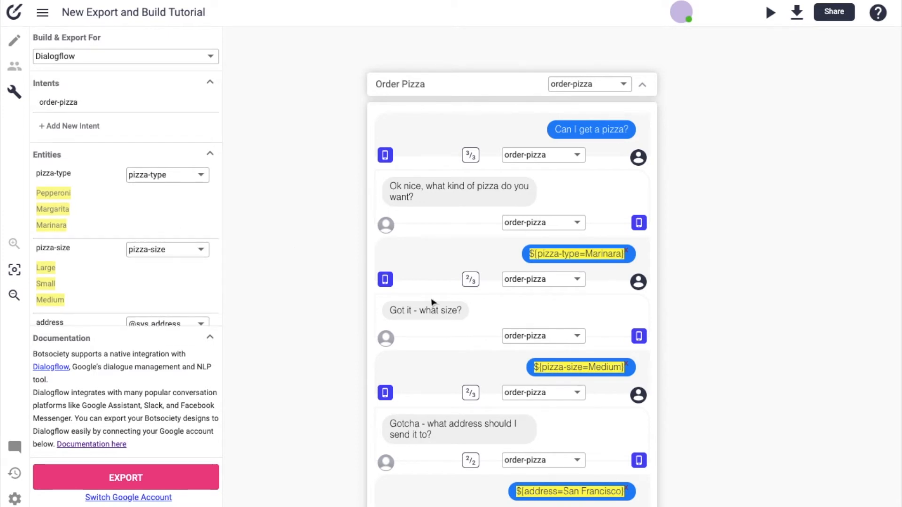
# Review the tagged conversation and the Dialogflow documentation note, and open the Dialogflow export setup
pyautogui.scroll(-5, 508, 350)
pyautogui.scroll(3, 507, 350)
pyautogui.scroll(3, 507, 350)
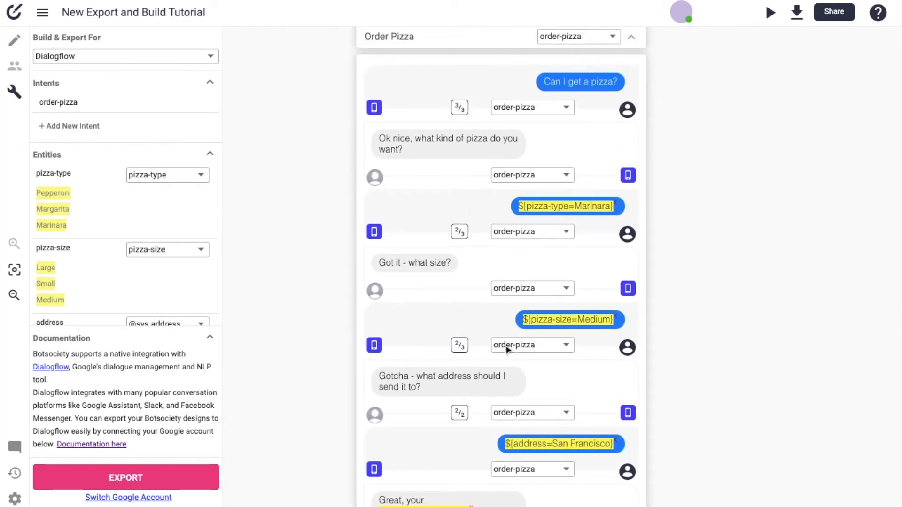
pyautogui.moveTo(109, 358); pyautogui.dragTo(191, 428)
pyautogui.click(192, 428)
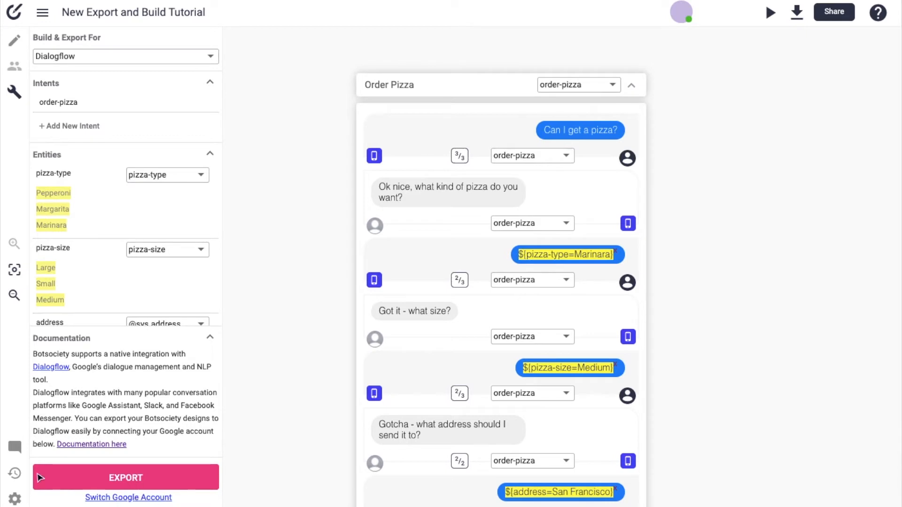
pyautogui.click(133, 481)
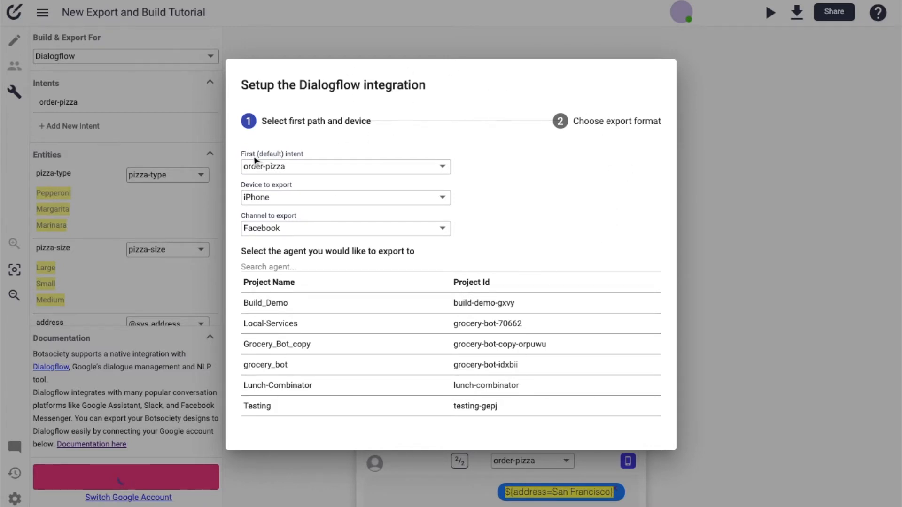
# Review the first intent and the device choices offered for the Dialogflow export
pyautogui.moveTo(242, 157); pyautogui.dragTo(295, 156)
pyautogui.click(330, 154)
pyautogui.click(442, 167)
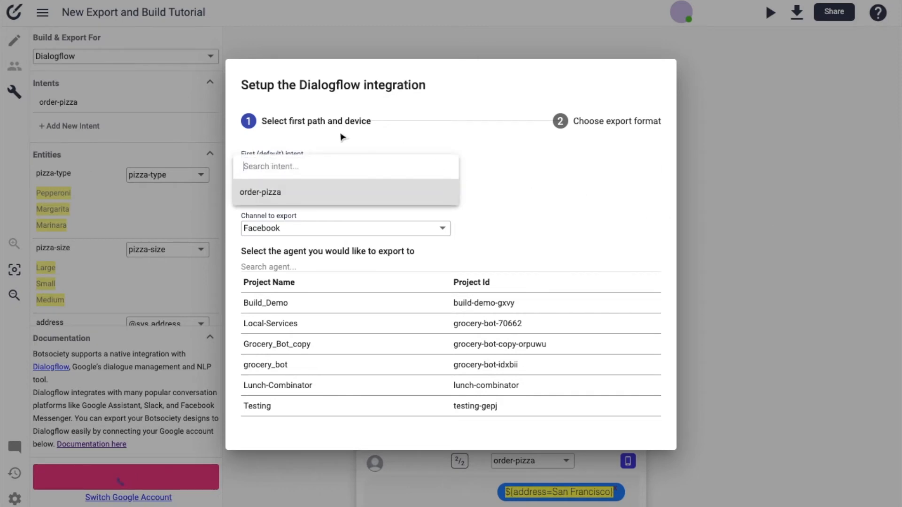
pyautogui.click(573, 180)
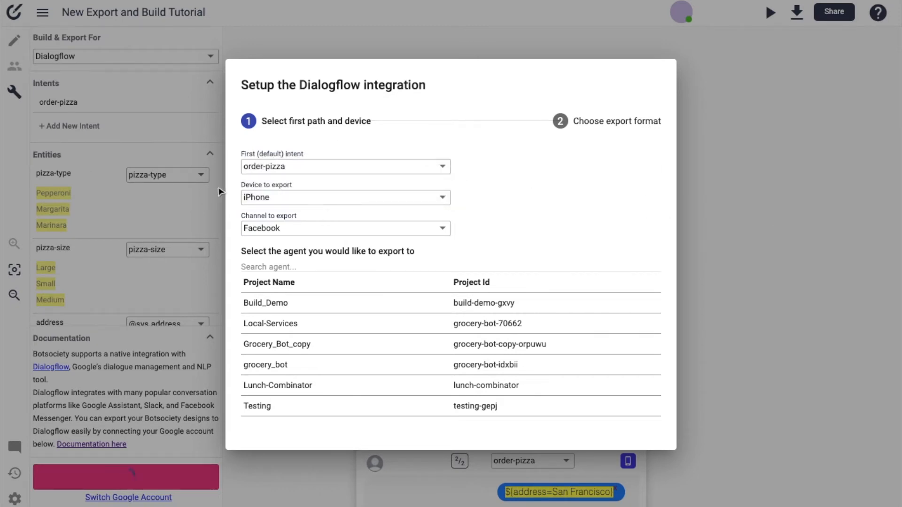
pyautogui.click(425, 202)
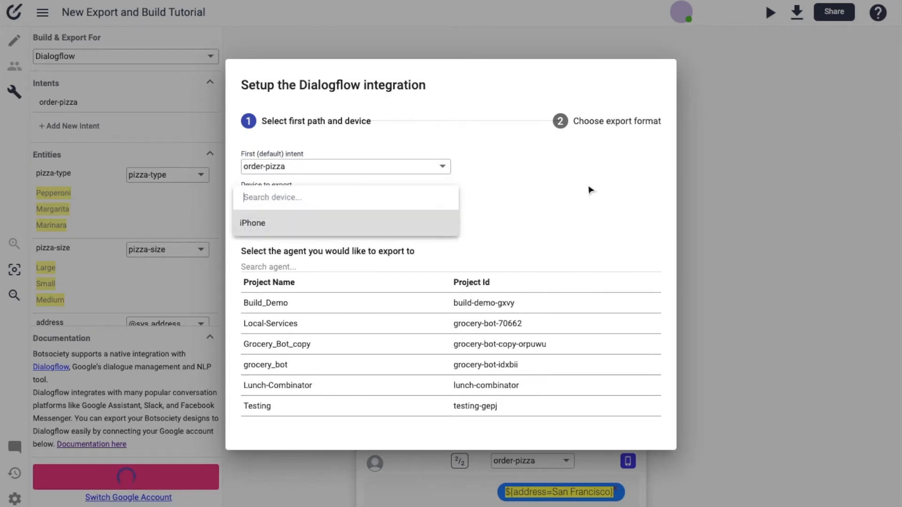
pyautogui.click(541, 210)
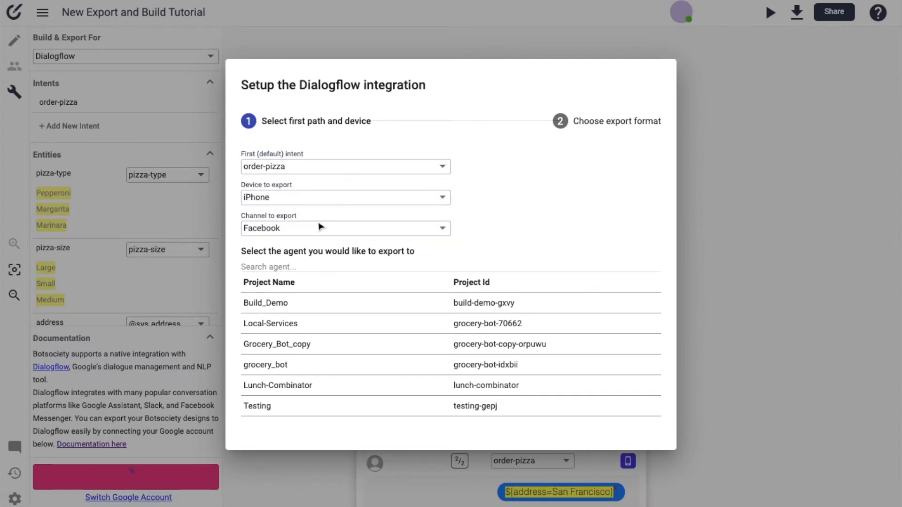
# Look through the full list of channels available for the Dialogflow export
pyautogui.click(339, 231)
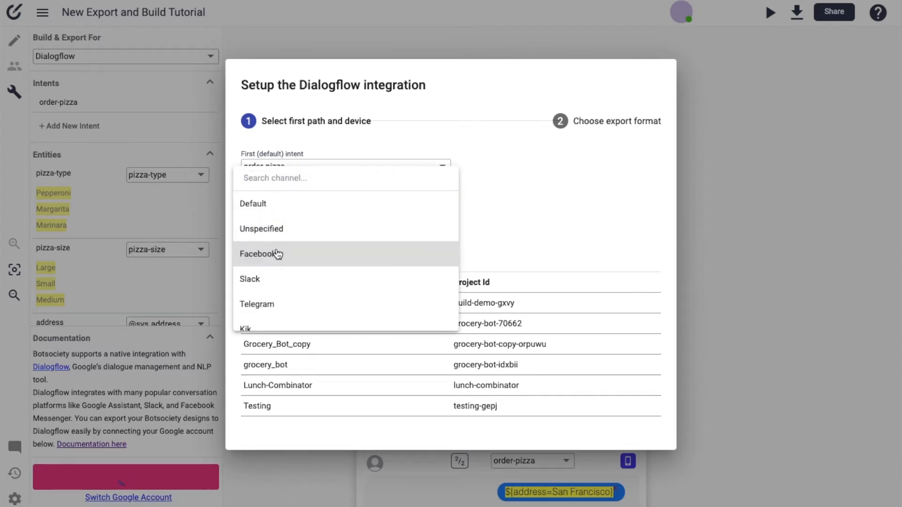
pyautogui.click(508, 232)
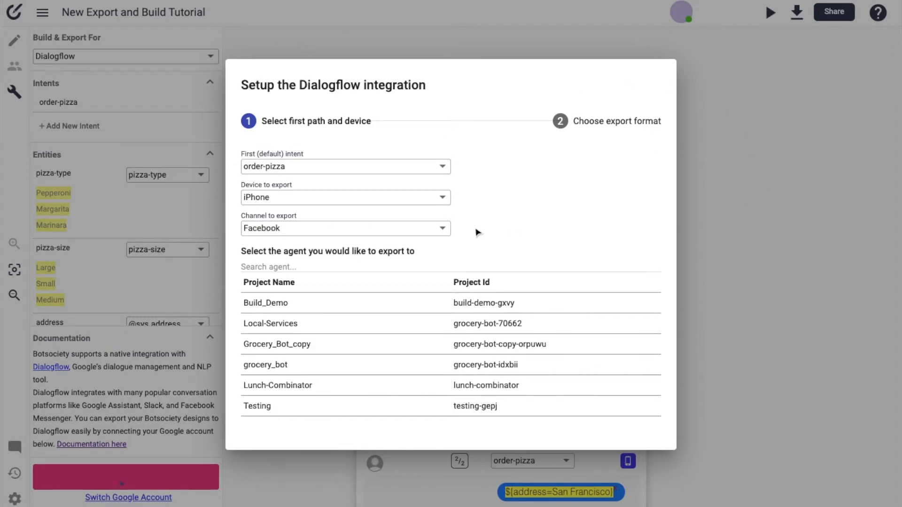
pyautogui.click(400, 231)
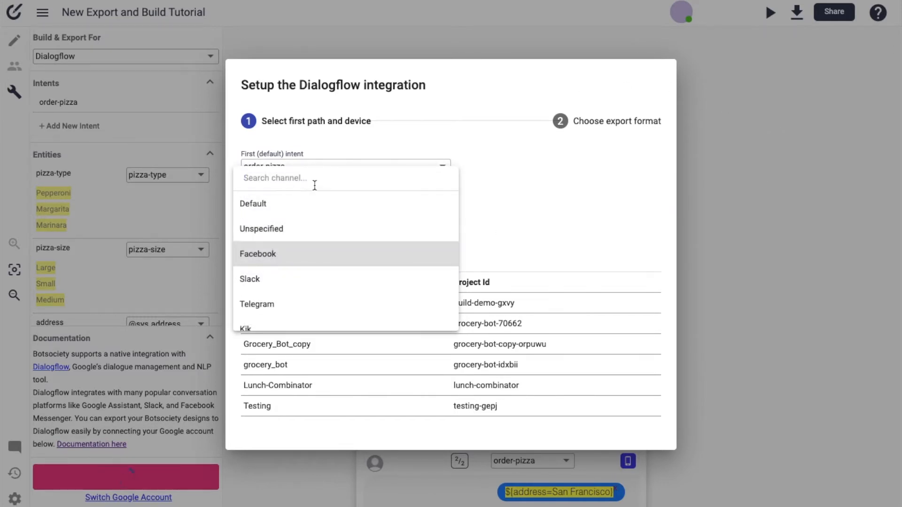
pyautogui.scroll(-3, 292, 237)
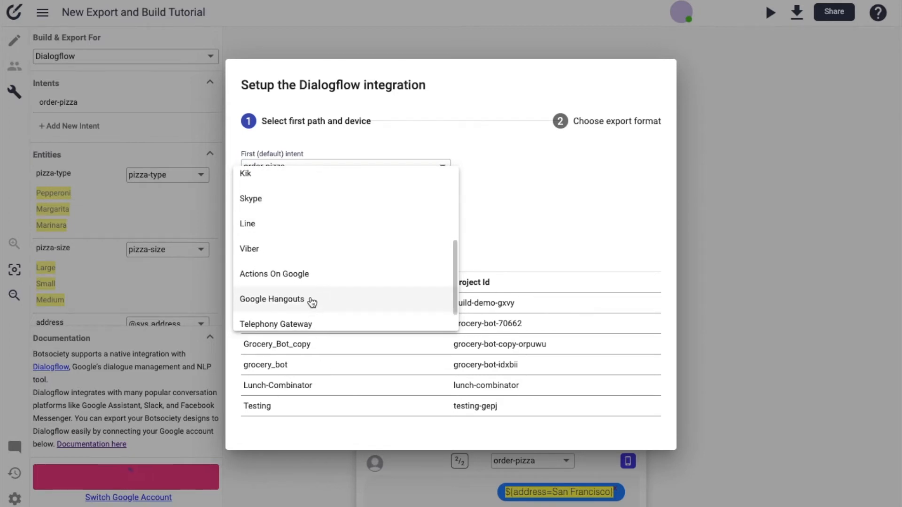
pyautogui.scroll(-2, 311, 308)
pyautogui.scroll(3, 311, 301)
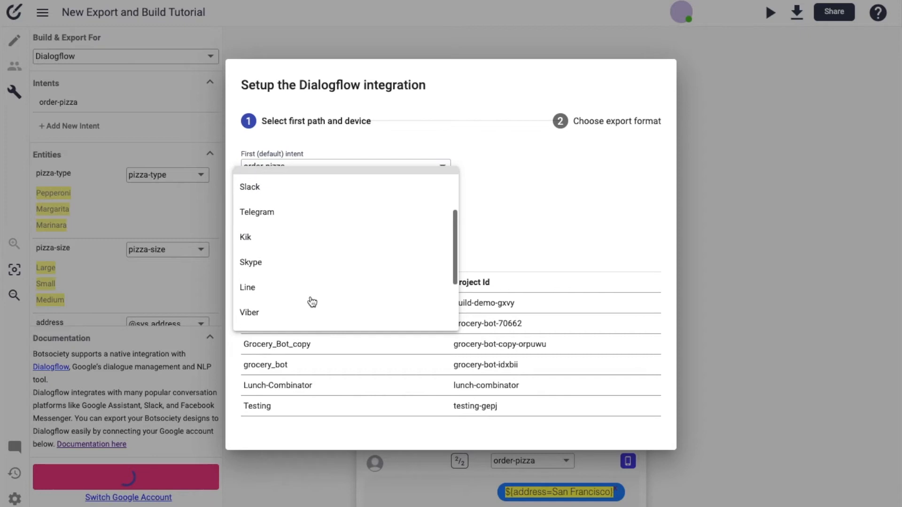
pyautogui.scroll(-3, 311, 302)
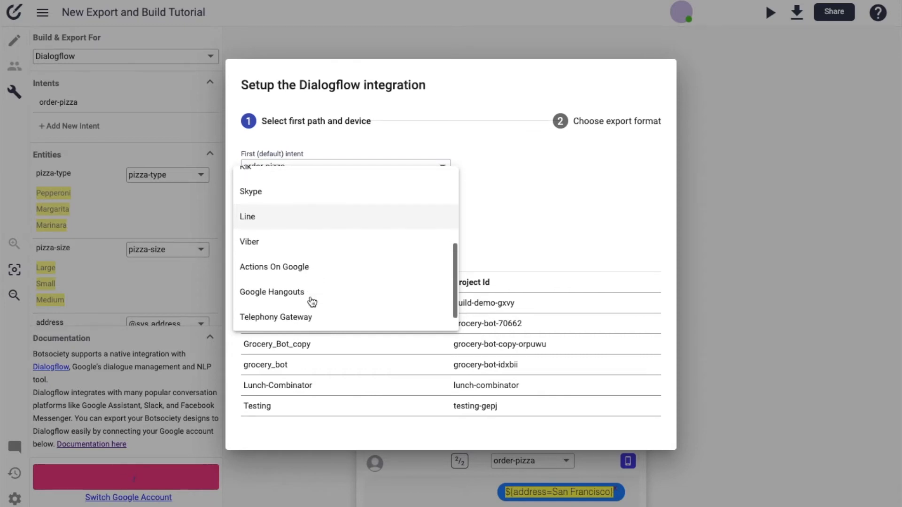
pyautogui.scroll(-1, 319, 277)
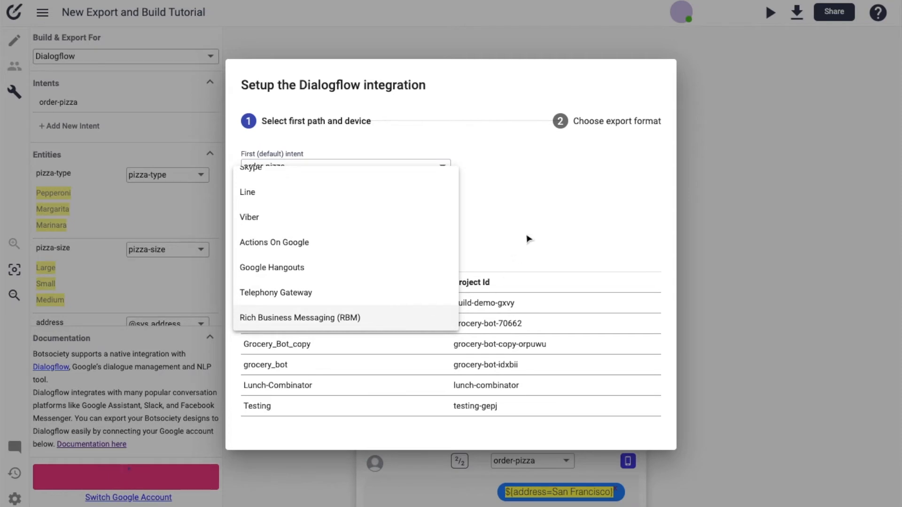
pyautogui.click(521, 203)
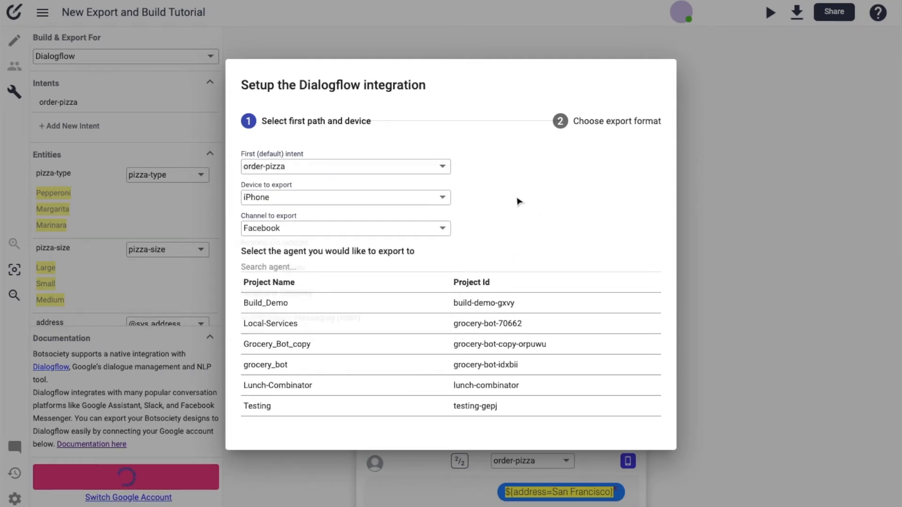
pyautogui.click(374, 227)
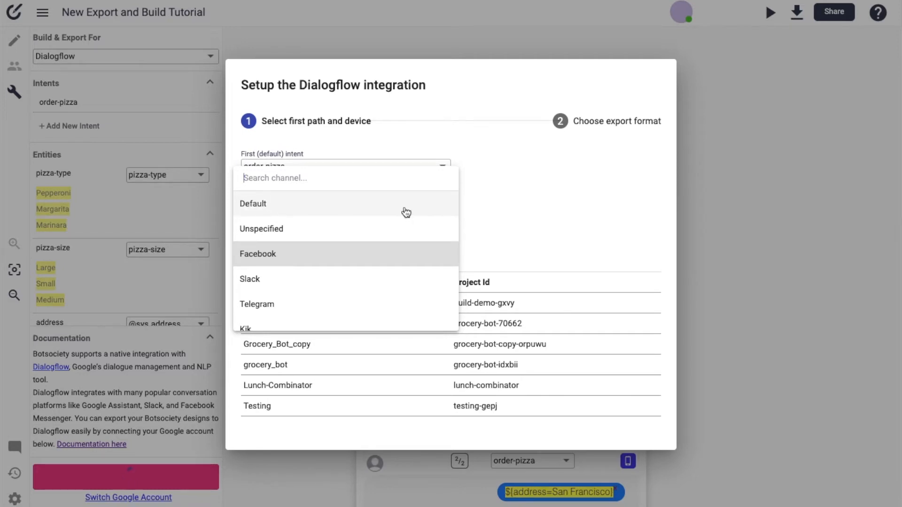
pyautogui.click(541, 208)
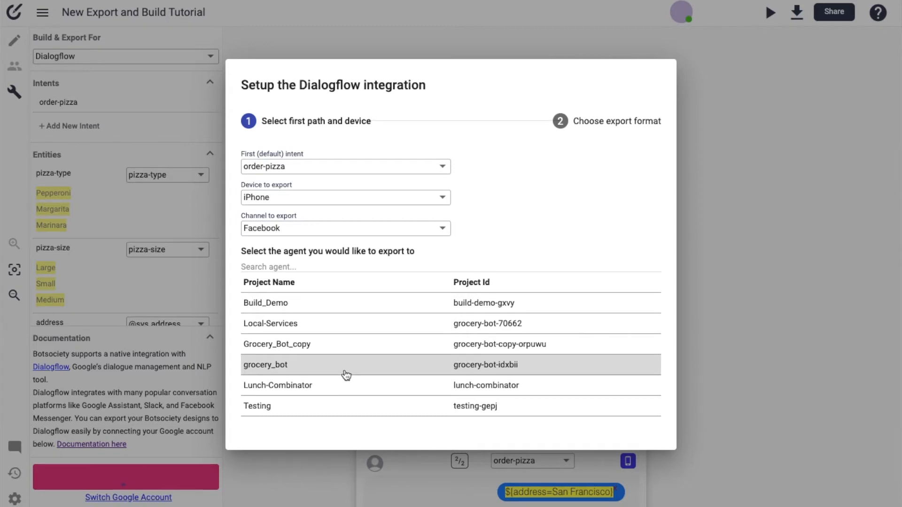
# Export the design to the Build_Demo agent in the official Dialogflow - Facebook Messenger format and dismiss the completion message
pyautogui.click(296, 309)
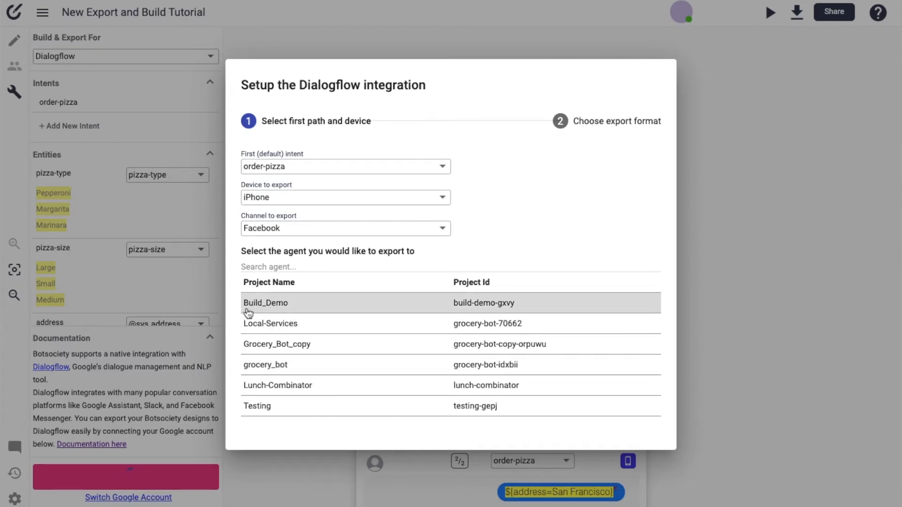
pyautogui.click(314, 310)
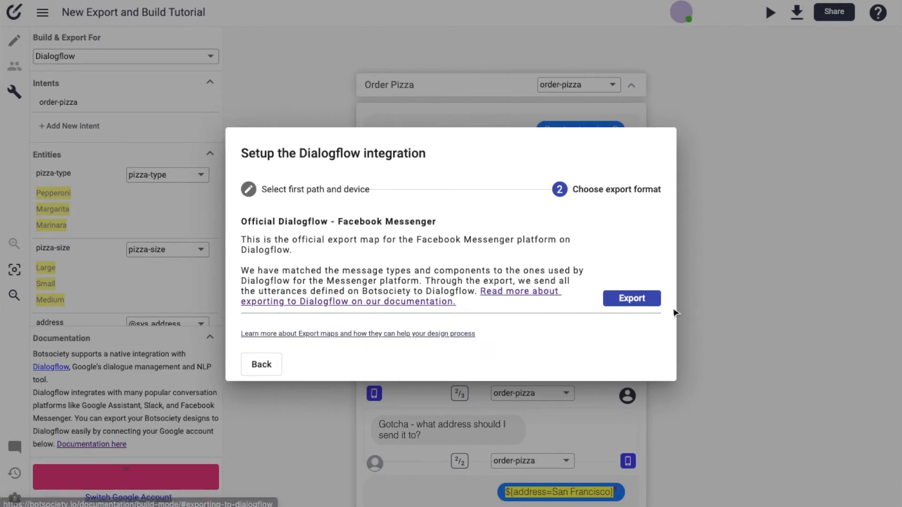
pyautogui.click(638, 299)
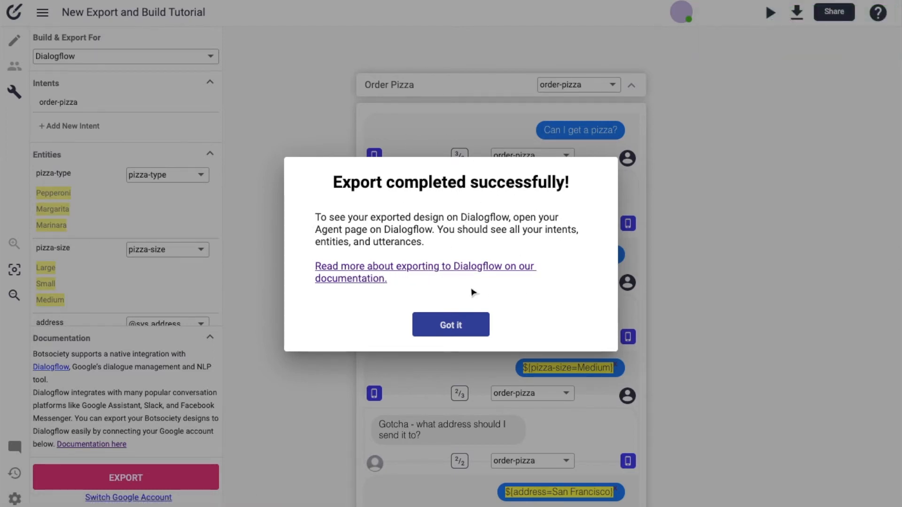
pyautogui.click(465, 326)
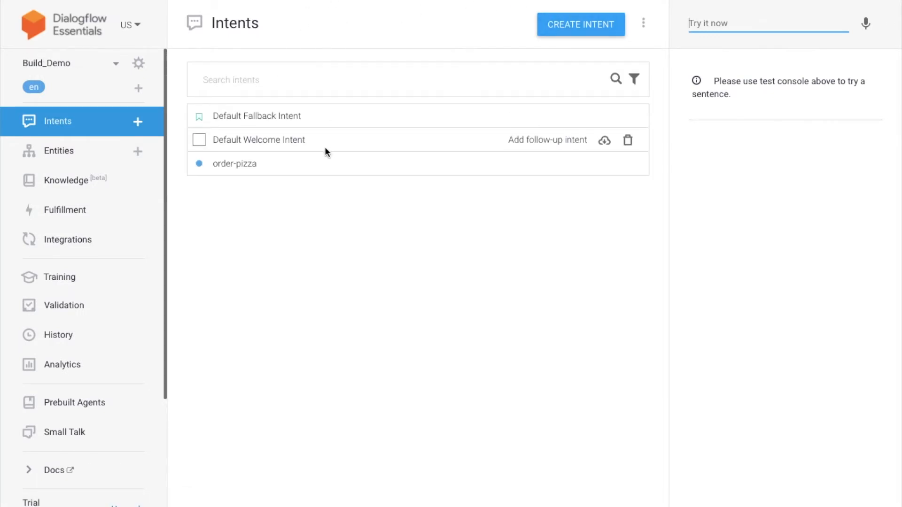
# In Dialogflow, open the order-pizza intent of Build_Demo and examine its contexts, events, training phrases, parameters and Facebook responses
pyautogui.click(238, 164)
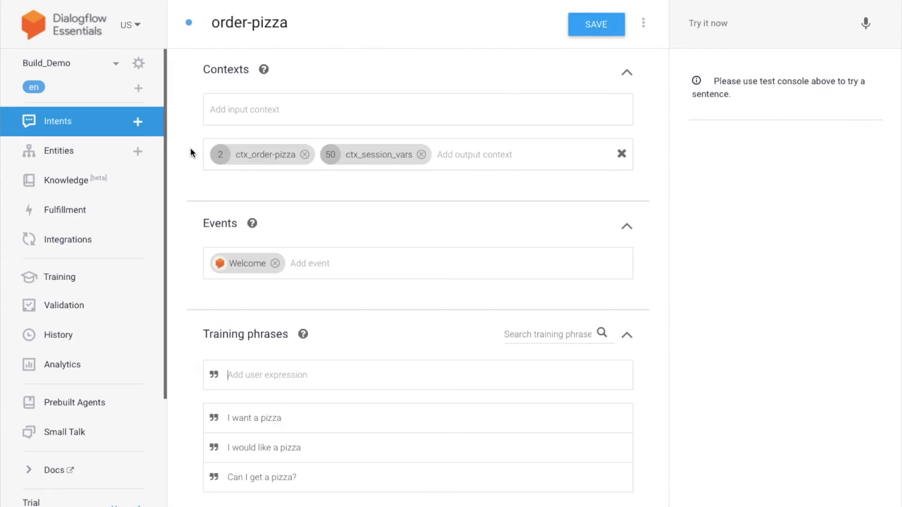
pyautogui.scroll(-2, 205, 185)
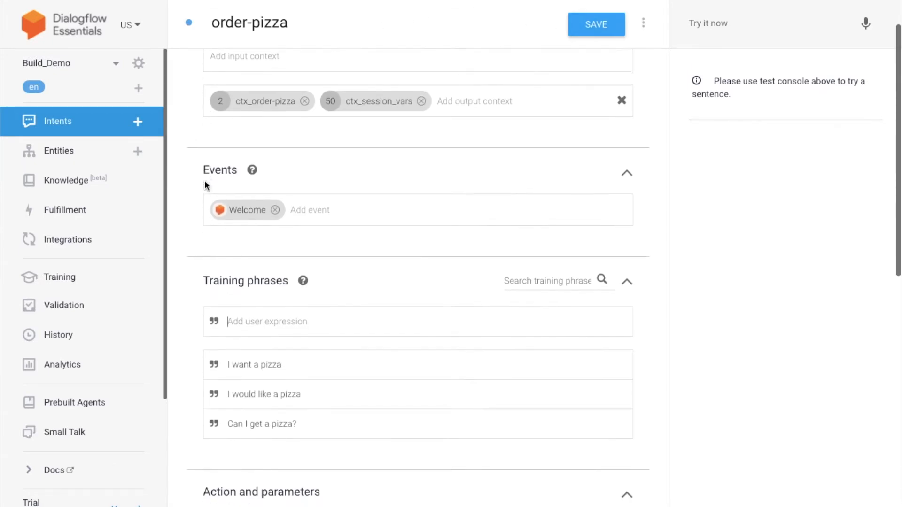
pyautogui.scroll(-2, 205, 185)
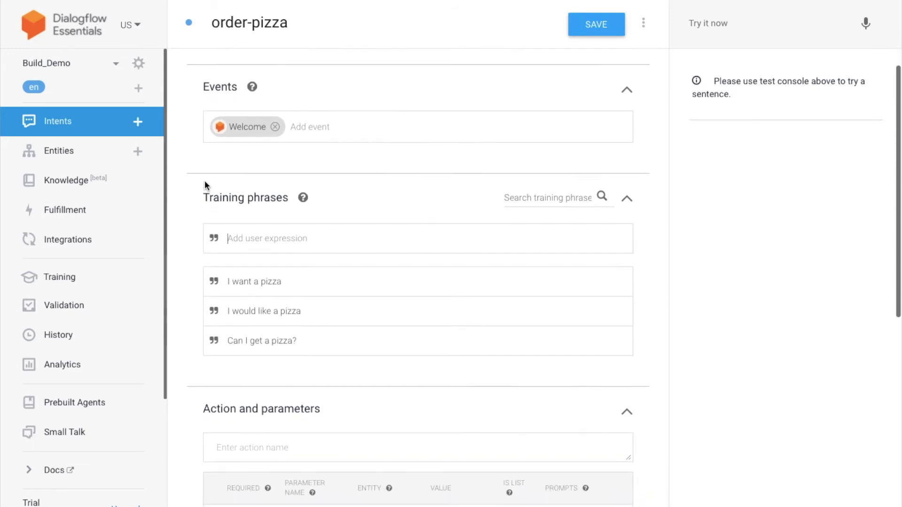
pyautogui.scroll(-2, 209, 185)
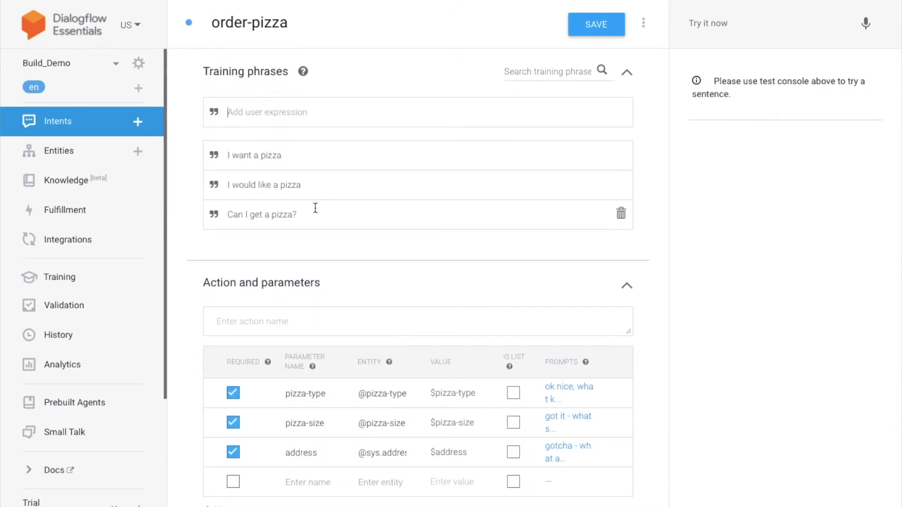
pyautogui.scroll(4, 299, 166)
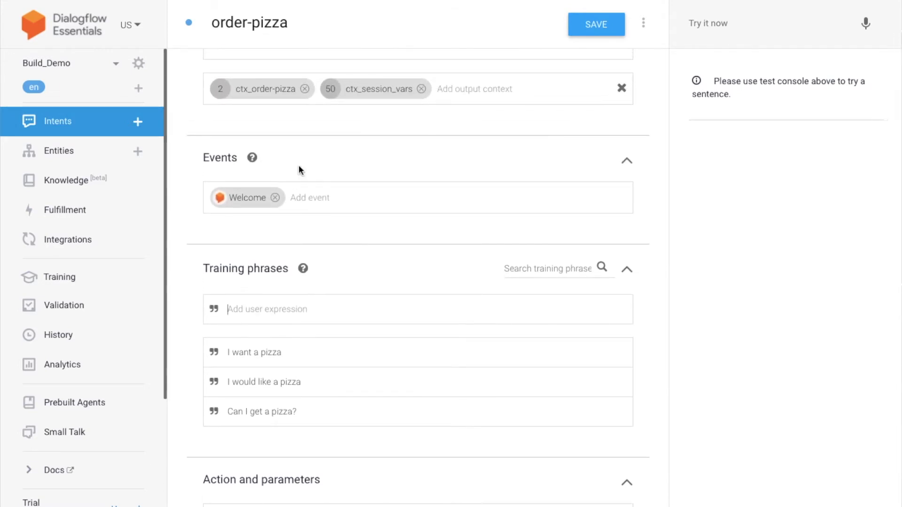
pyautogui.scroll(-1, 259, 222)
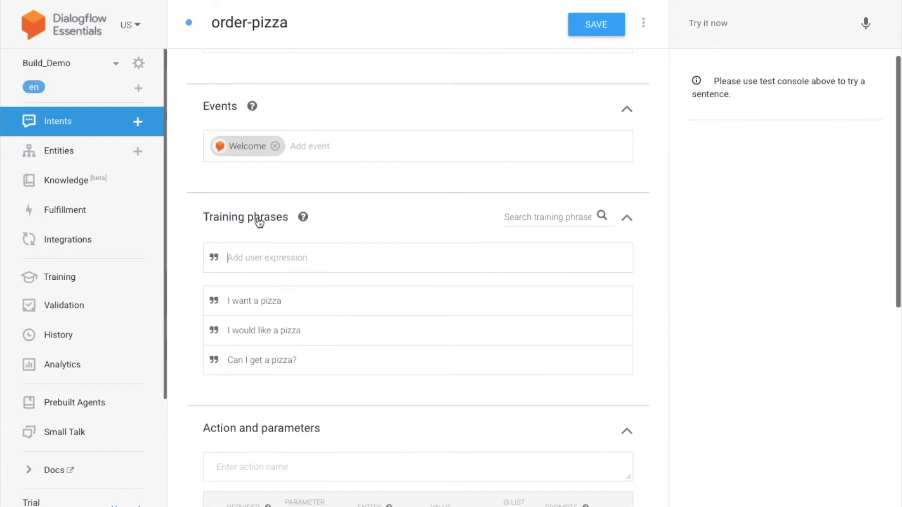
pyautogui.scroll(-5, 259, 222)
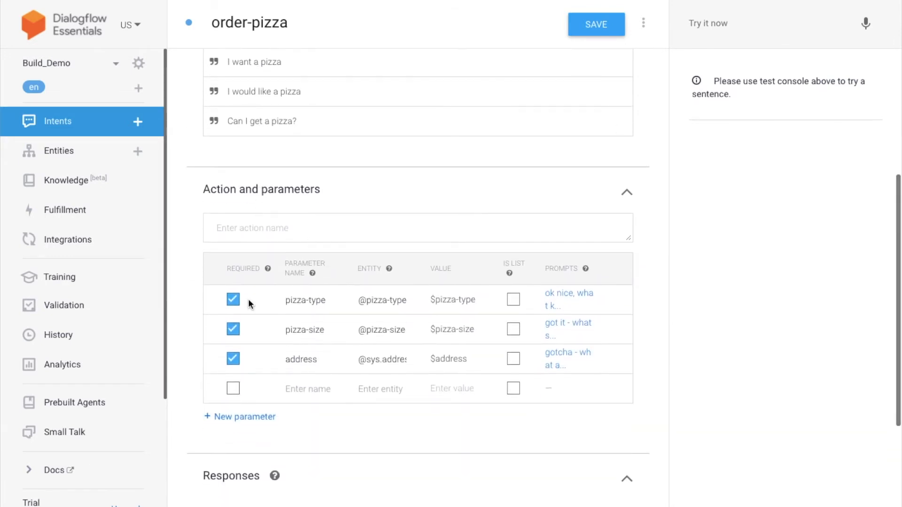
pyautogui.scroll(-1, 208, 360)
pyautogui.scroll(-2, 340, 430)
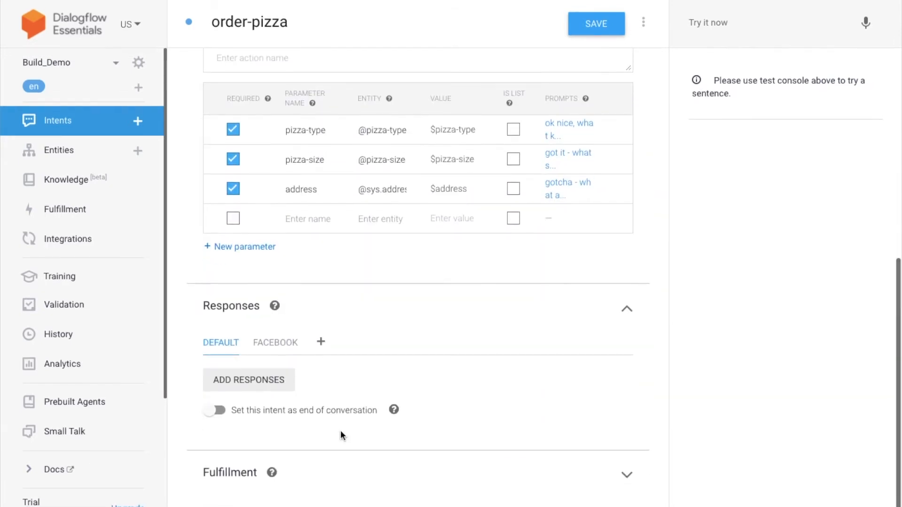
pyautogui.click(270, 350)
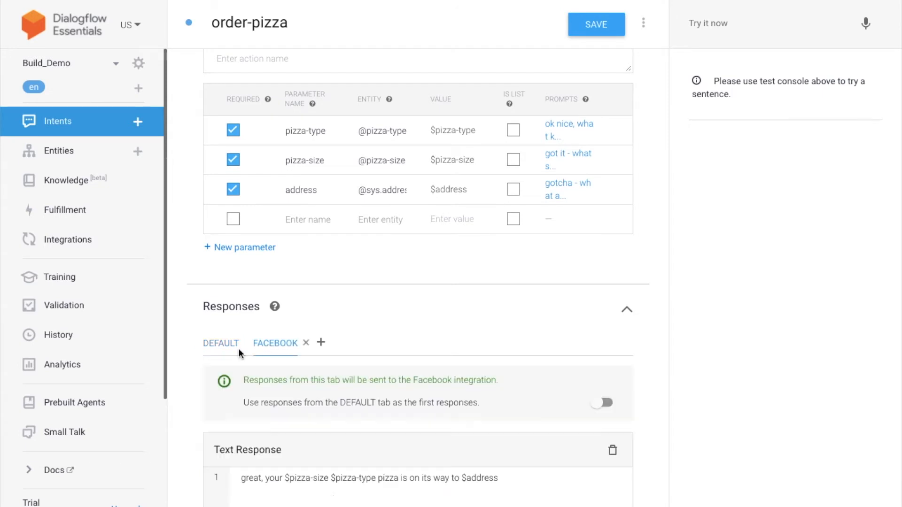
# Check the training phrases and the prompts defined for the pizza-type and address parameters
pyautogui.scroll(2, 396, 272)
pyautogui.scroll(5, 397, 272)
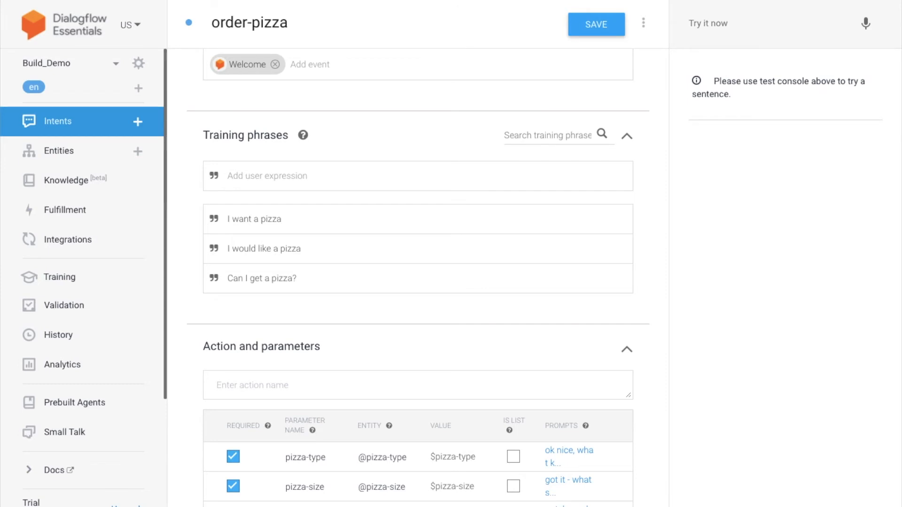
pyautogui.scroll(-5, 359, 197)
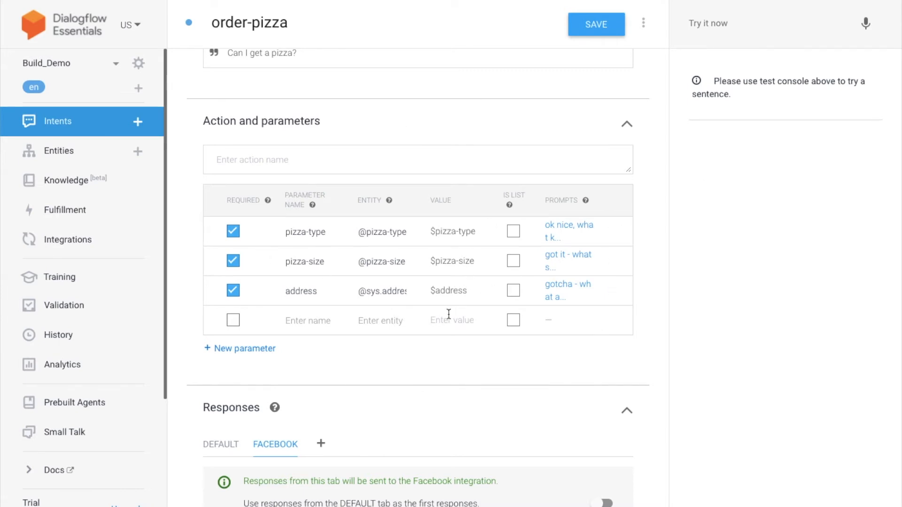
pyautogui.click(555, 233)
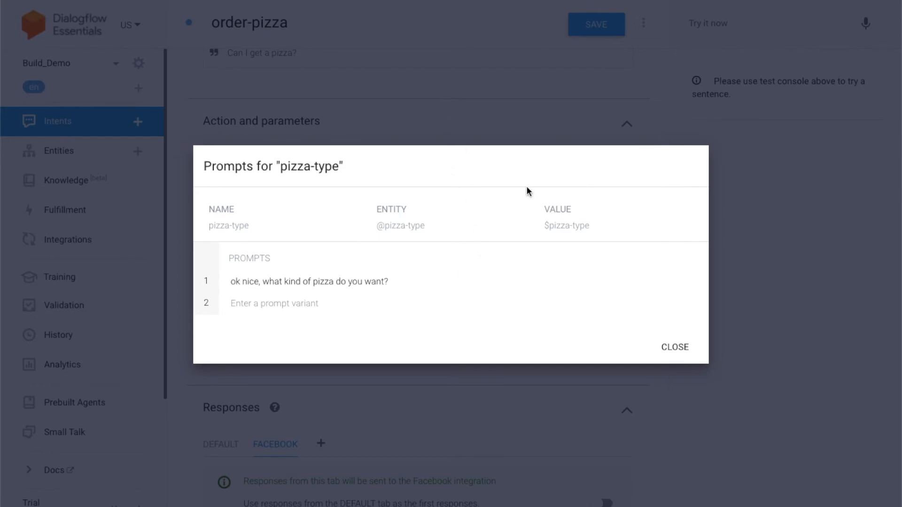
pyautogui.click(675, 352)
pyautogui.click(548, 285)
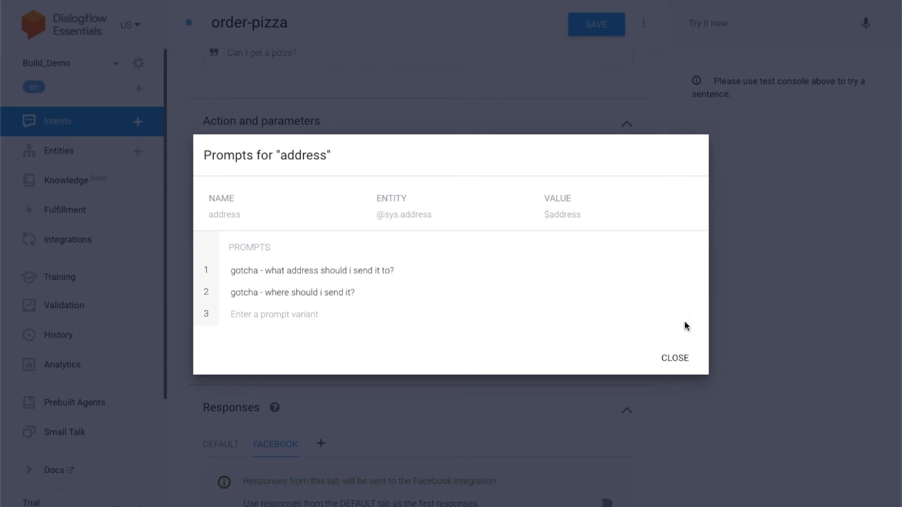
pyautogui.click(676, 358)
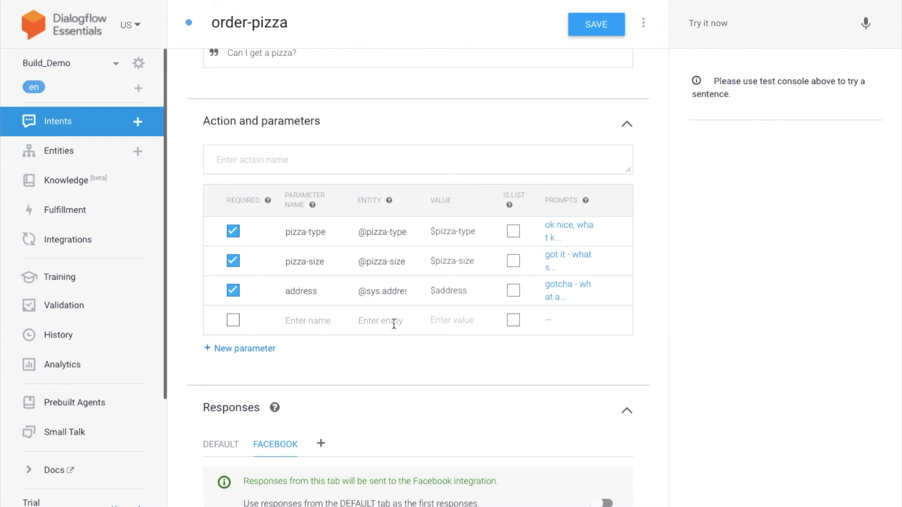
# Examine the order-pizza intent's text response variants for the Facebook integration
pyautogui.scroll(-2, 393, 322)
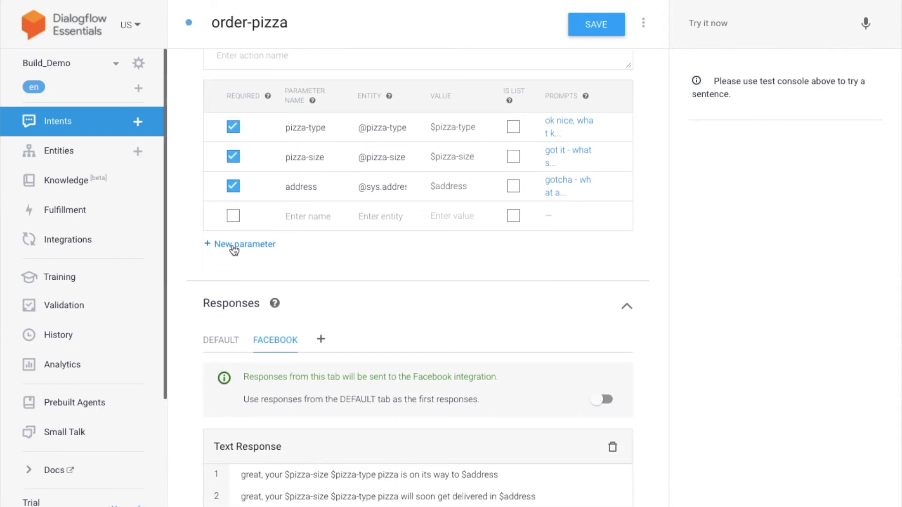
pyautogui.scroll(-3, 443, 310)
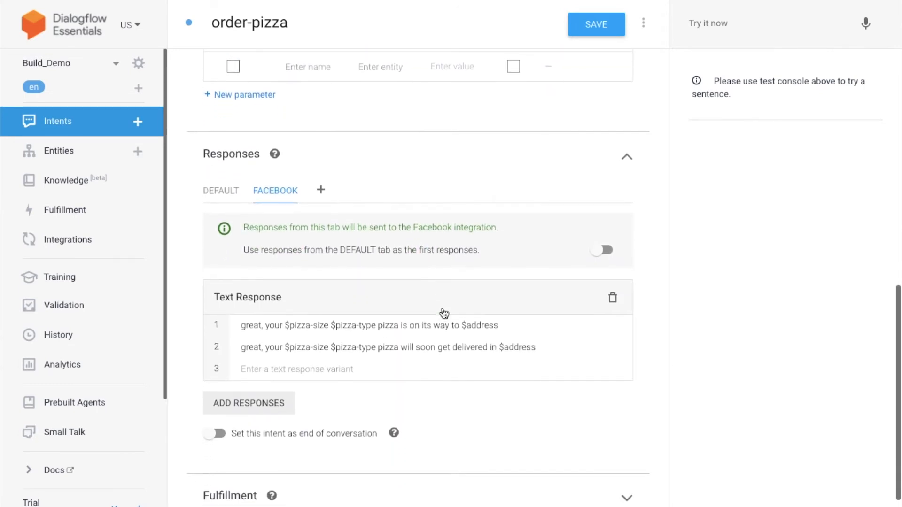
pyautogui.scroll(-1, 443, 308)
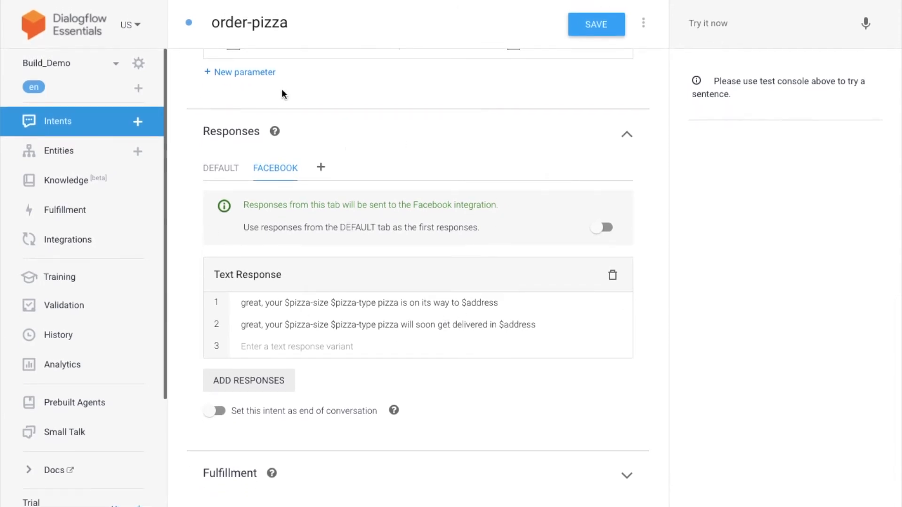
# Compare the order-pizza intent's parameters and text responses with the Order Pizza conversation in Botsociety
pyautogui.scroll(3, 263, 98)
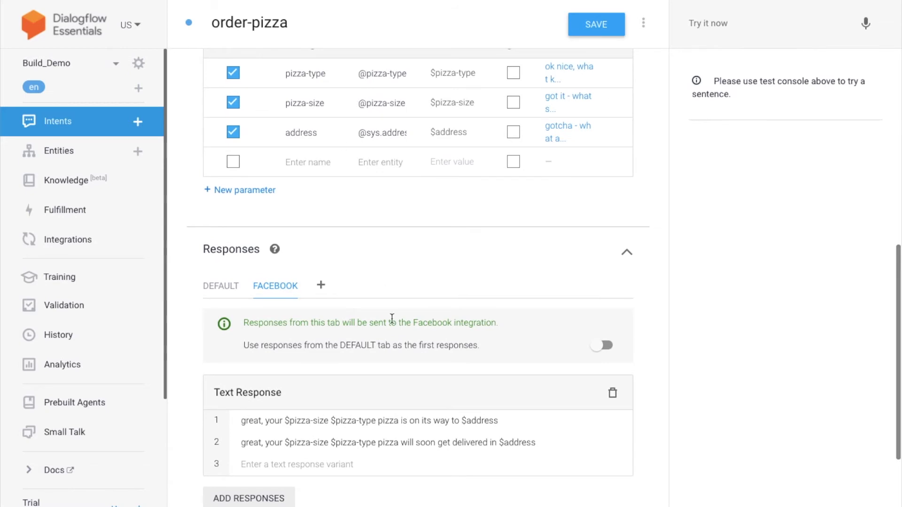
pyautogui.scroll(-3, 380, 371)
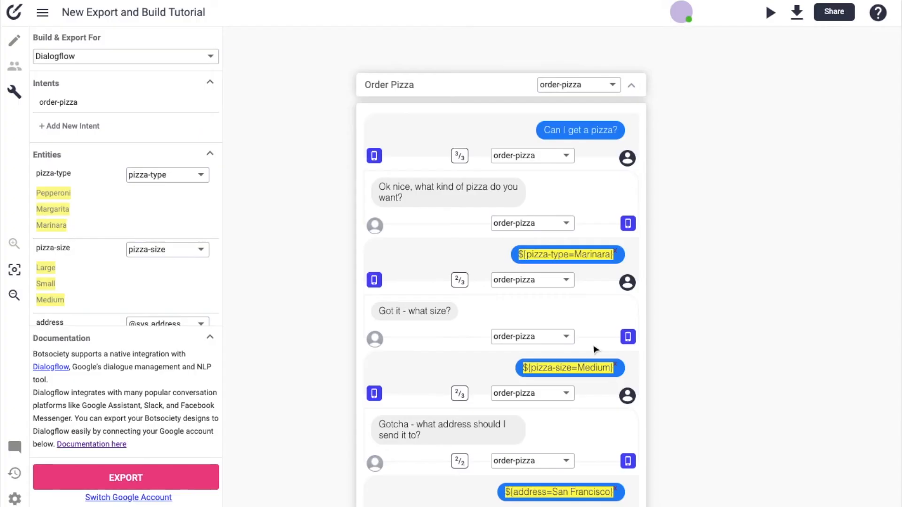
pyautogui.scroll(-10, 588, 322)
pyautogui.scroll(1, 588, 325)
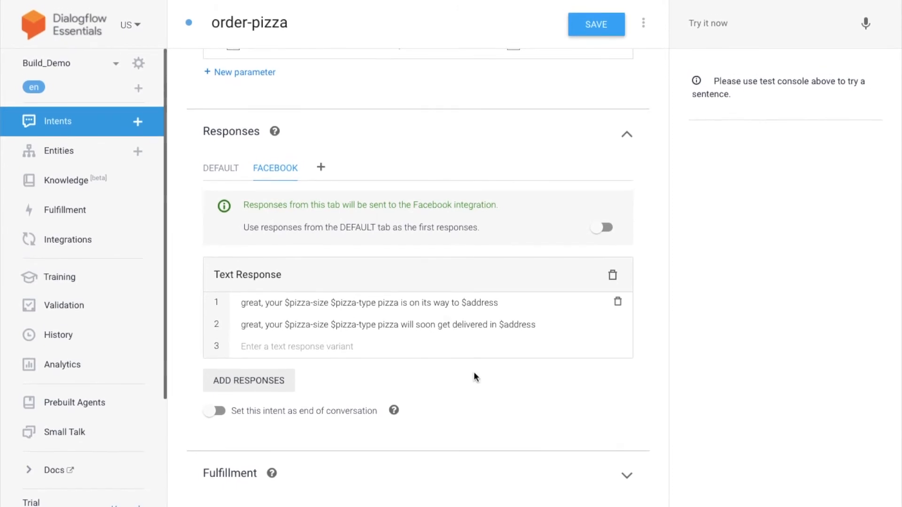
# In Dialogflow, expand the intent's Fulfillment section and look back over its training phrases and parameters
pyautogui.click(628, 478)
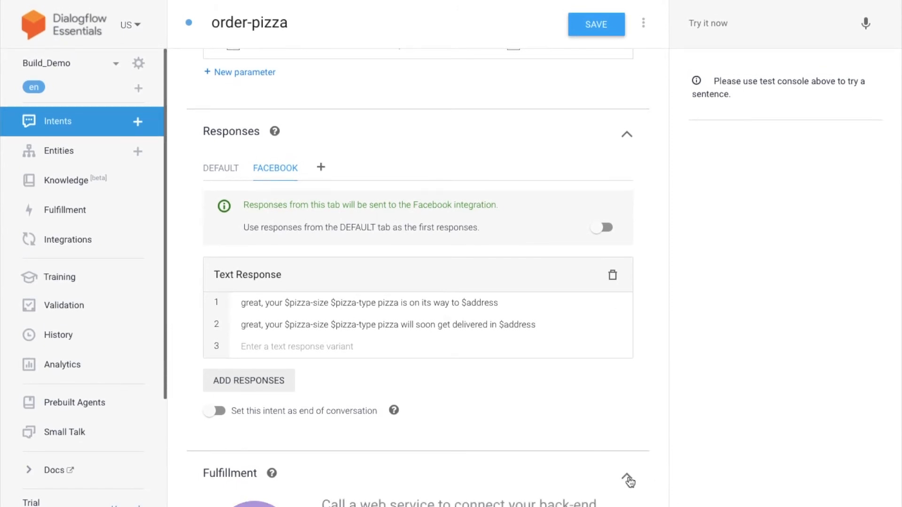
pyautogui.scroll(9, 600, 425)
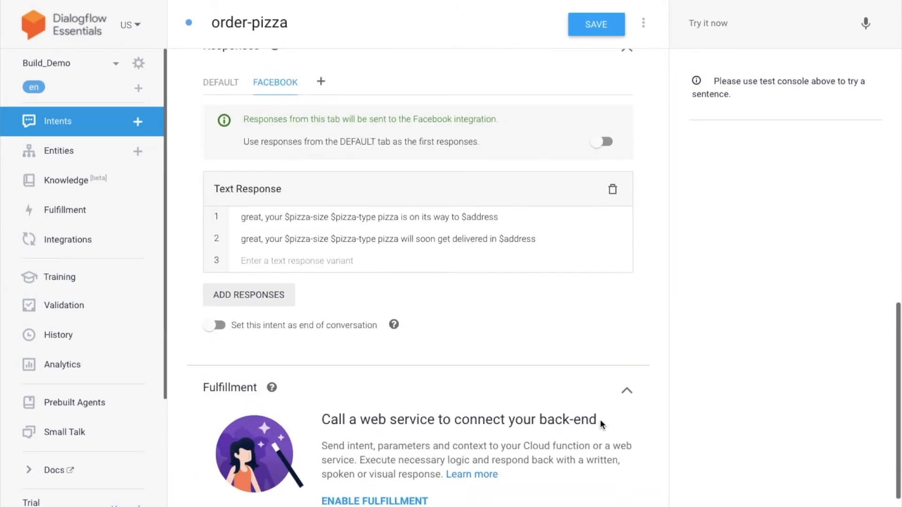
pyautogui.scroll(6, 585, 246)
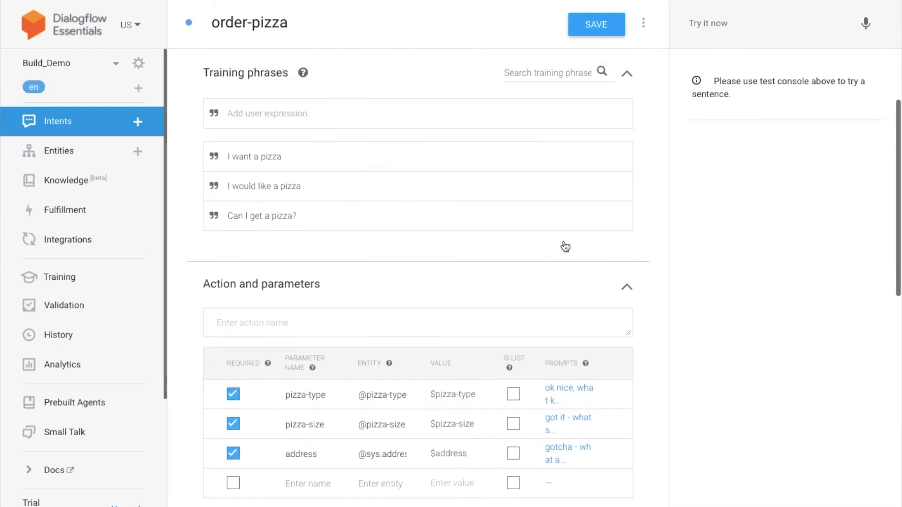
# Test the agent with the message "i want a pizza" and review the matched intent, contexts and parameters
pyautogui.click(736, 27)
pyautogui.write('i want a pizza')
pyautogui.press('Return')
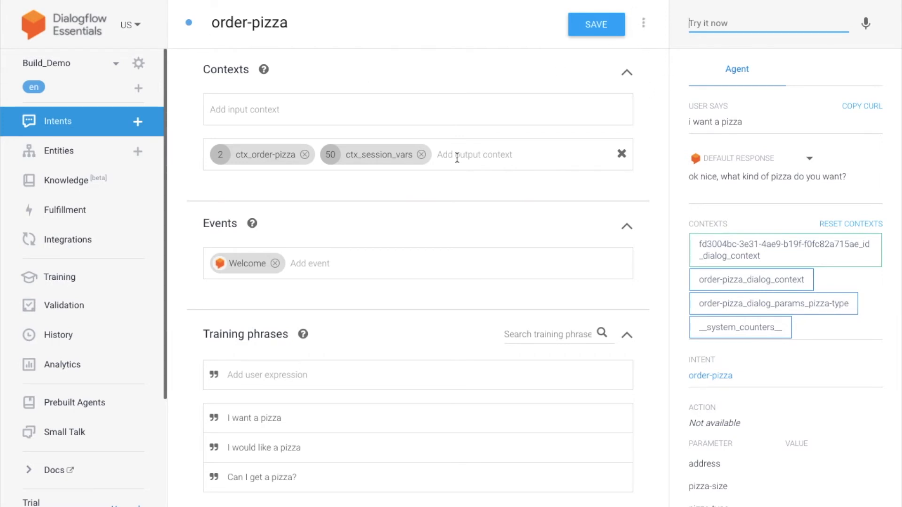
pyautogui.scroll(-2, 456, 158)
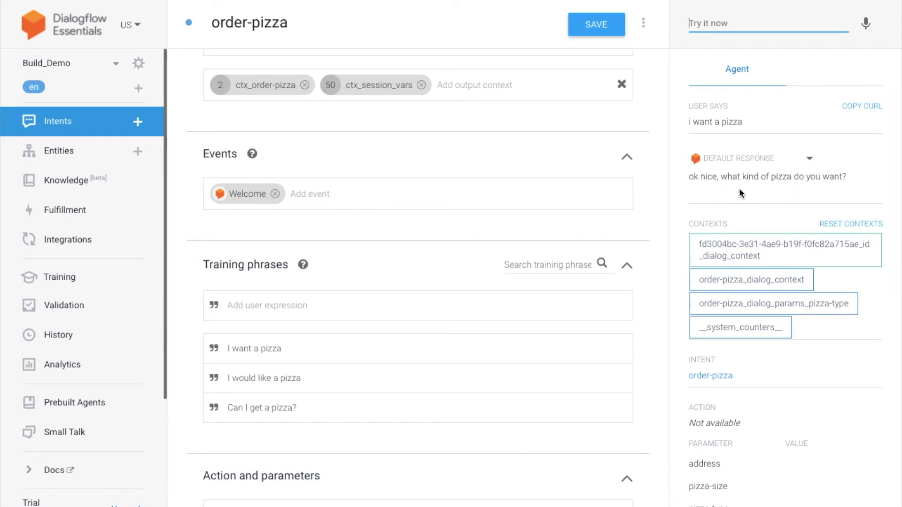
pyautogui.scroll(-1, 749, 190)
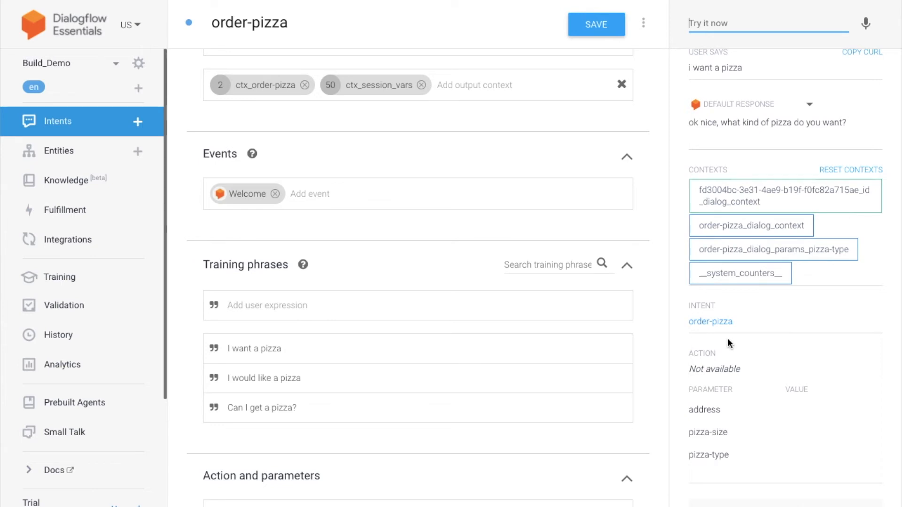
pyautogui.scroll(1, 729, 338)
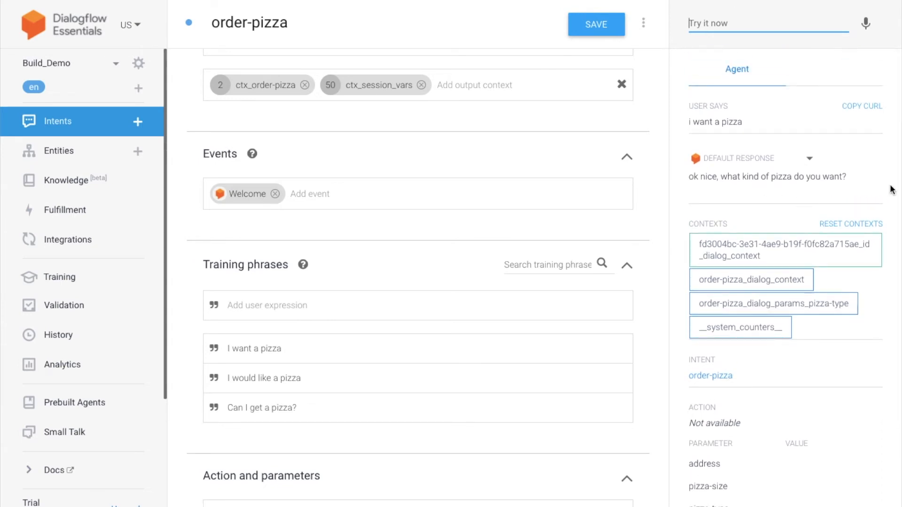
pyautogui.click(731, 207)
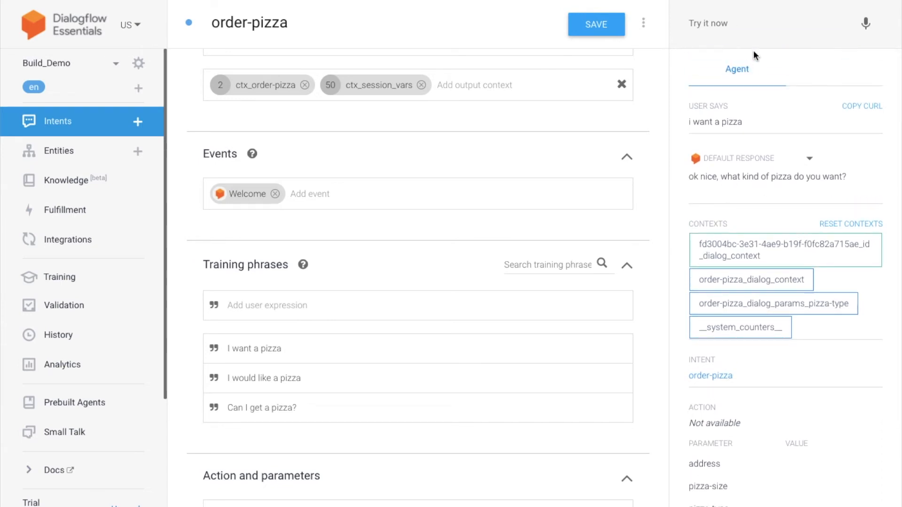
# Answer the agent's pizza-type prompt with "pepperoni" in the test console and check the parameter values
pyautogui.click(745, 24)
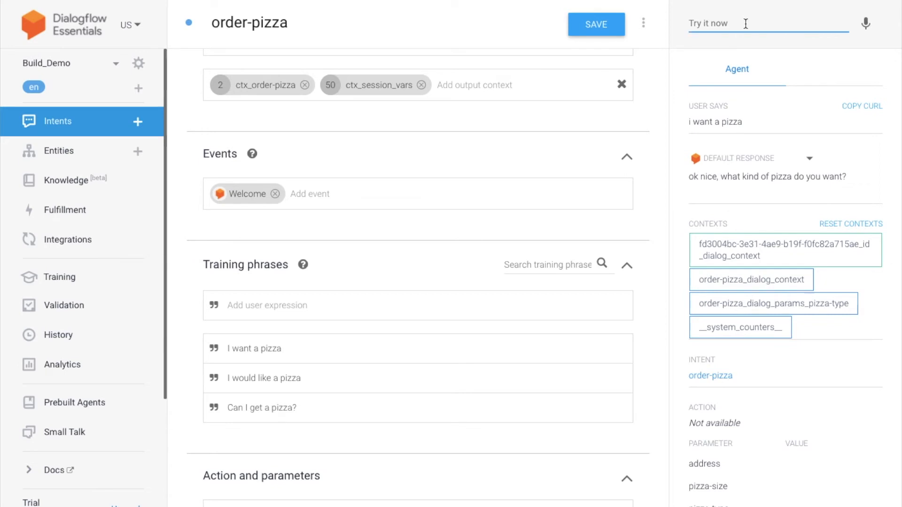
pyautogui.write('pepperoni')
pyautogui.press('Return')
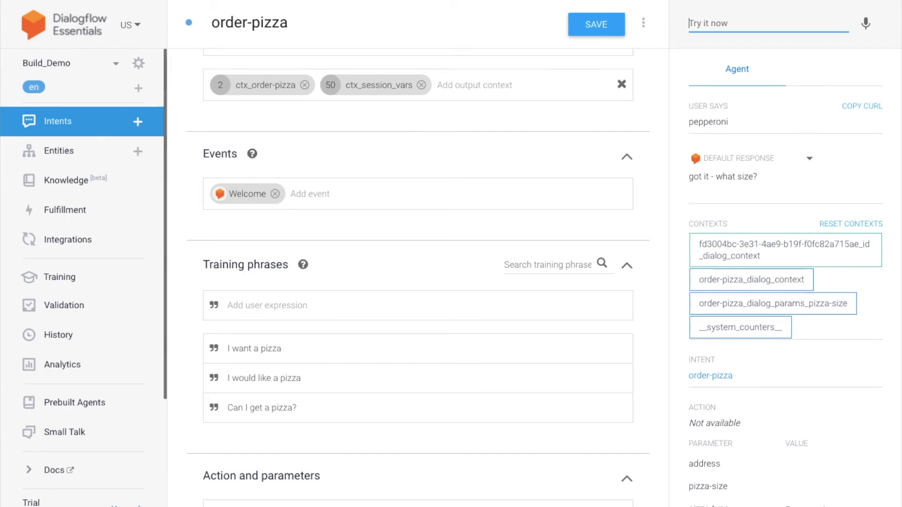
pyautogui.scroll(-1, 771, 236)
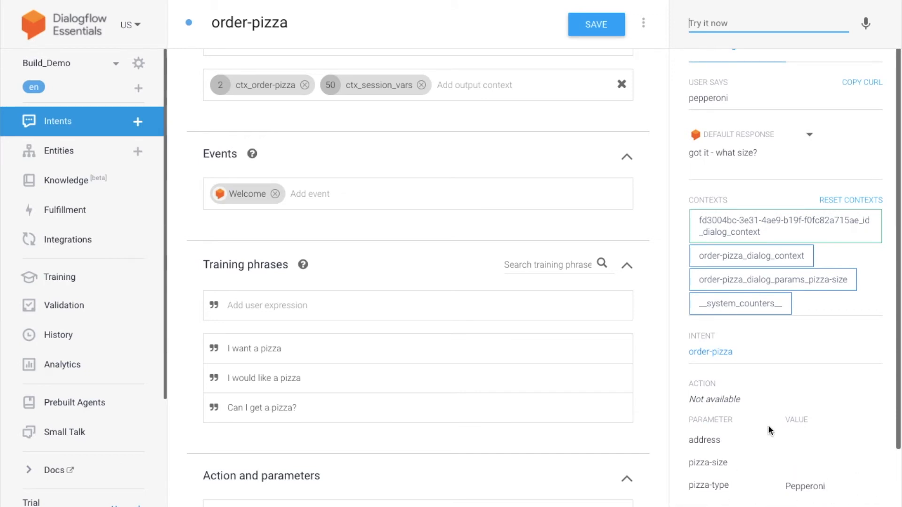
pyautogui.scroll(1, 770, 424)
pyautogui.scroll(-1, 771, 424)
pyautogui.scroll(1, 770, 425)
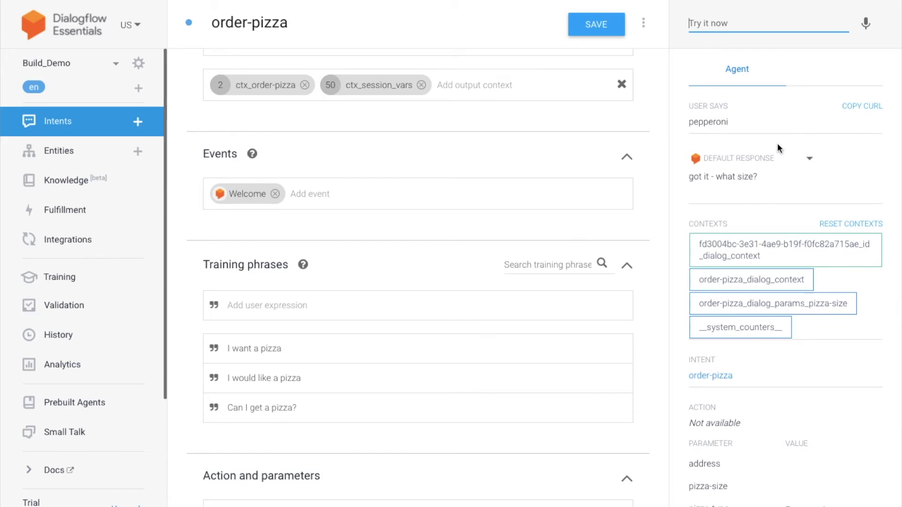
# Answer the size prompt with "medium" and the address prompt with "Milan" in the test console
pyautogui.write('medium')
pyautogui.press('Return')
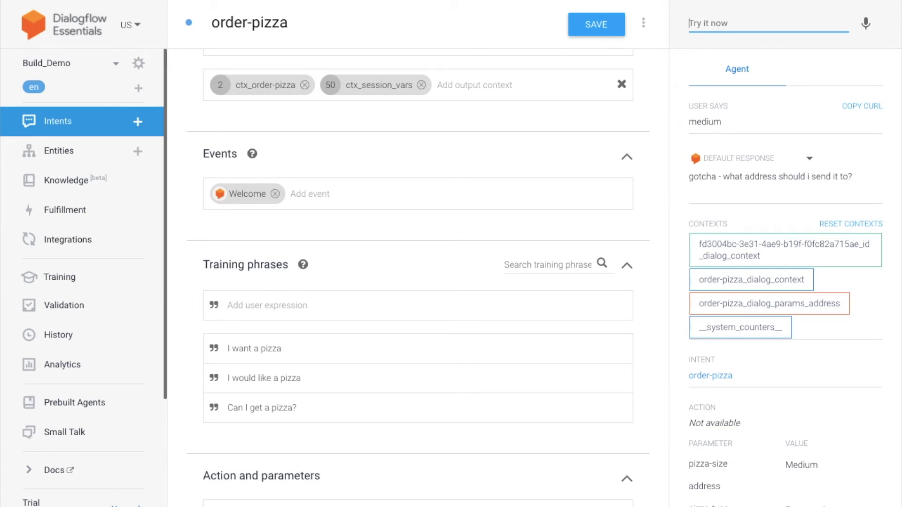
pyautogui.write('Milan')
pyautogui.press('Return')
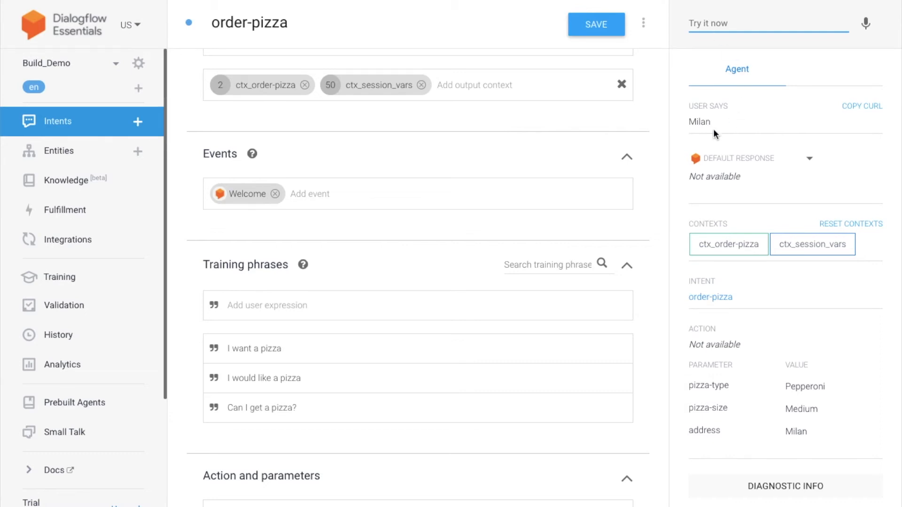
# Send "San Francisco" to the test console and inspect the response options and the matched intent
pyautogui.write('San Francisco')
pyautogui.press('Return')
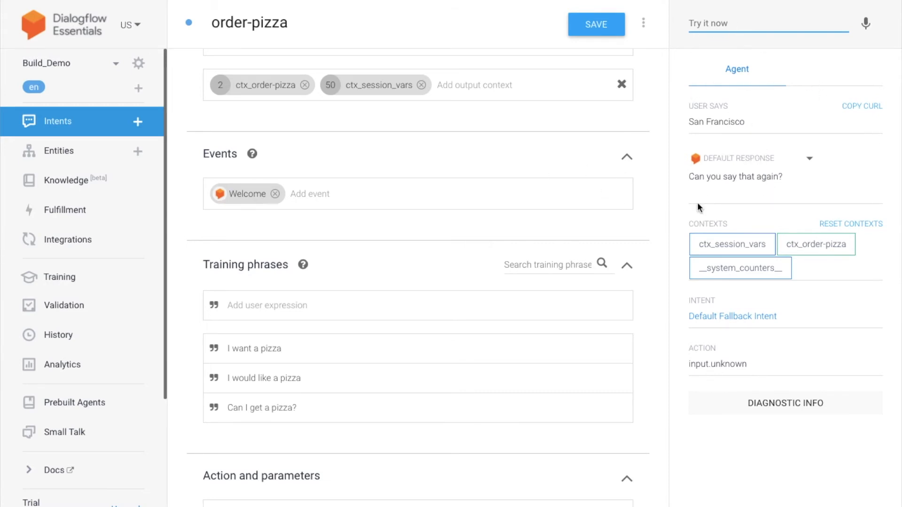
pyautogui.click(805, 158)
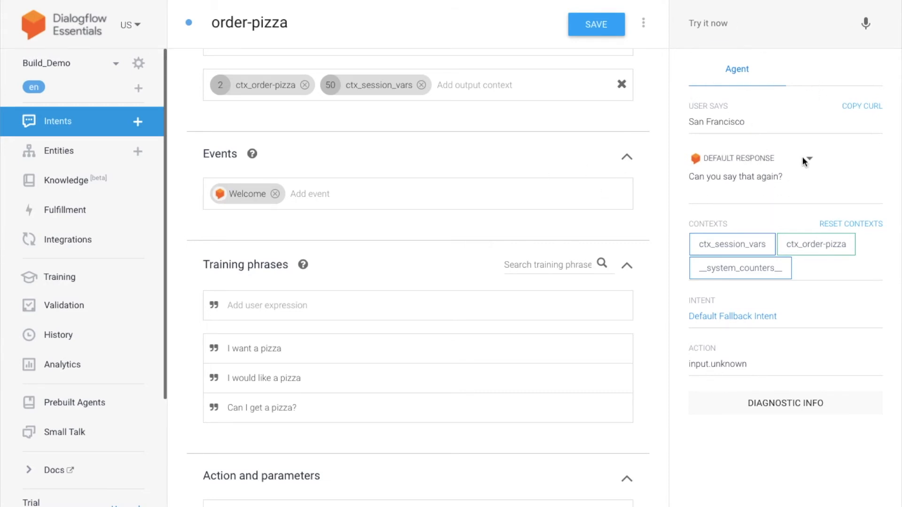
pyautogui.click(862, 167)
pyautogui.click(732, 315)
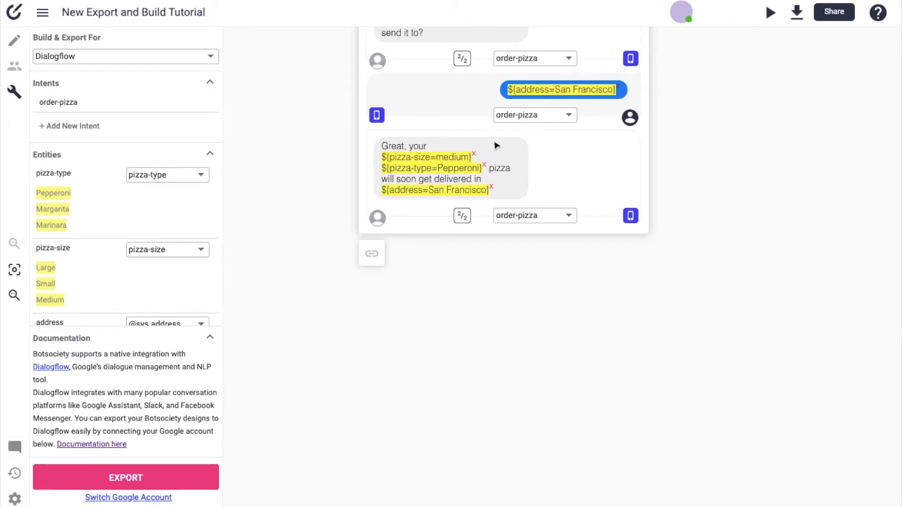
# Switch to Botsociety and review the tagged Order Pizza conversation from its opening message
pyautogui.scroll(5, 498, 143)
pyautogui.scroll(5, 505, 142)
pyautogui.scroll(-1, 540, 125)
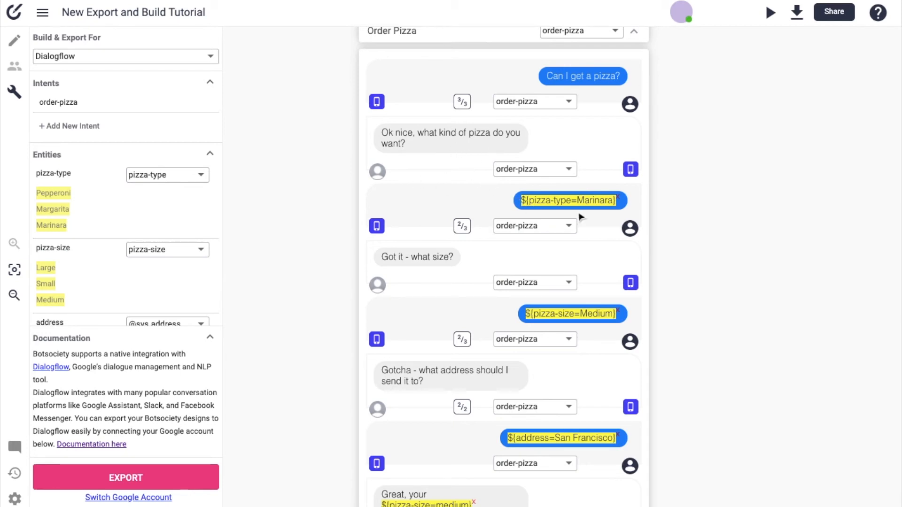
pyautogui.scroll(-1, 526, 441)
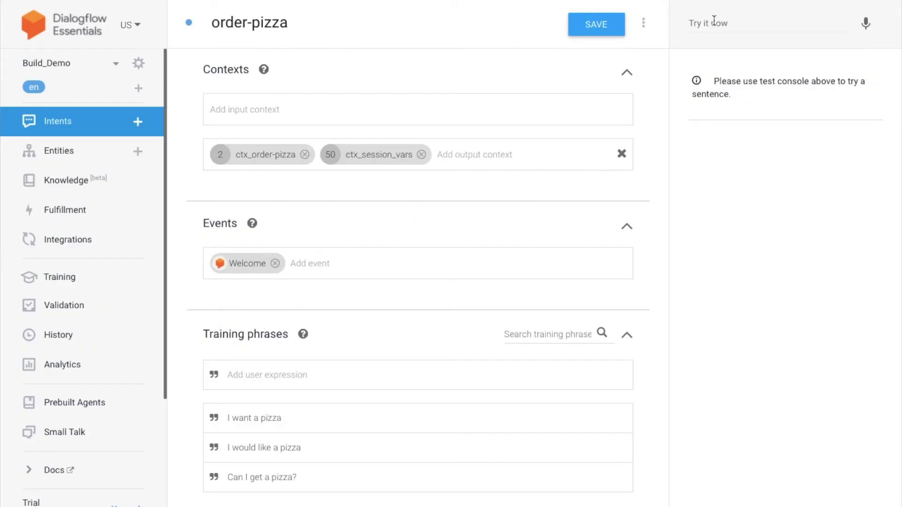
# Back in Dialogflow, enter "I want a medium pizza" as a new message in the test console
pyautogui.click(715, 23)
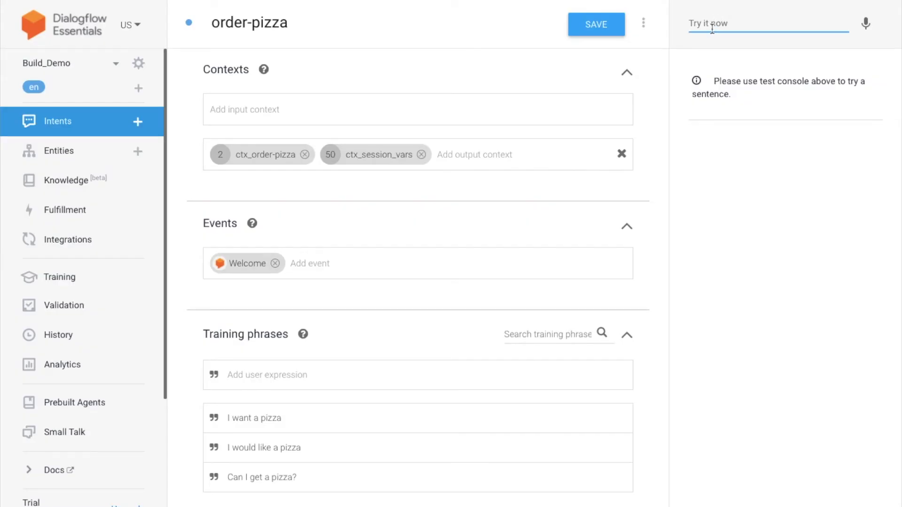
pyautogui.write('I want ')
pyautogui.write('a p')
pyautogui.write('m')
pyautogui.press('BackSpace')
pyautogui.write('meidu')
pyautogui.press('BackSpace')
pyautogui.press('BackSpace')
pyautogui.write('dium pizza')
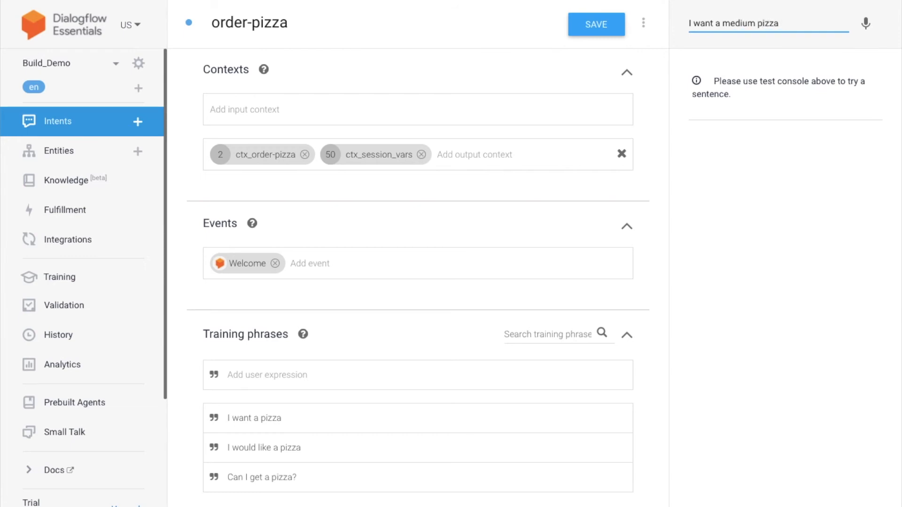
# Extend the unsent test message with "pepperoni" before pizza and "in San Francisco" at the end
pyautogui.press('Left')
pyautogui.press('Left')
pyautogui.press('Left')
pyautogui.press('Left')
pyautogui.write('pepperoni p')
pyautogui.press('Right')
pyautogui.press('Right')
pyautogui.press('Right')
pyautogui.press('Right')
pyautogui.press('Right')
pyautogui.press('Right')
pyautogui.write('in San Frqancisco')
# Correct the spelling of San Francisco, send "I want a medium pepperoni pizza in San Francisco", and check the extracted parameters
pyautogui.press('Left')
pyautogui.press('Left')
pyautogui.press('Left')
pyautogui.press('Left')
pyautogui.press('Left')
pyautogui.press('Left')
pyautogui.press('Left')
pyautogui.press('Left')
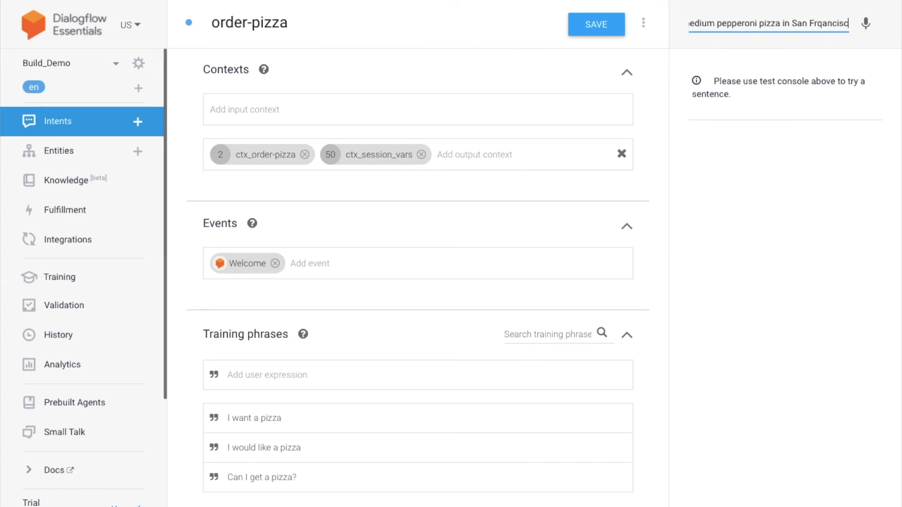
pyautogui.write('anic')
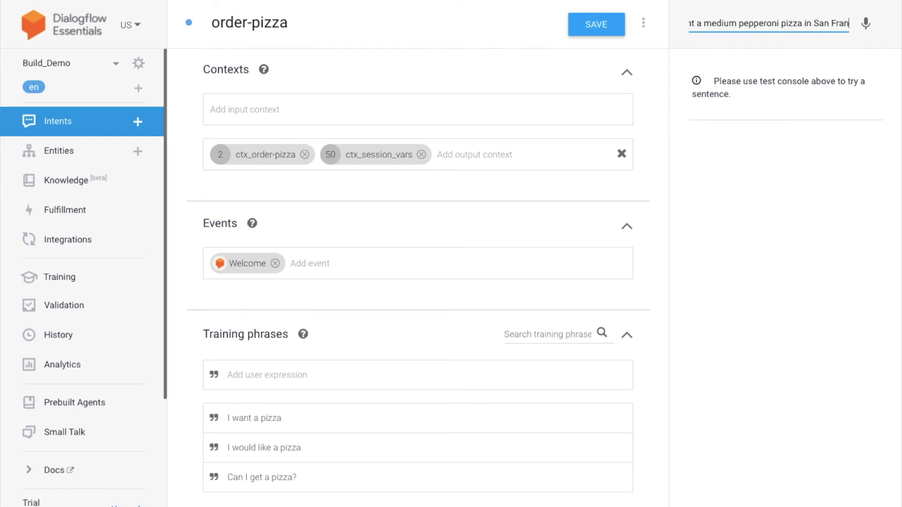
pyautogui.press('BackSpace')
pyautogui.press('BackSpace')
pyautogui.write('c')
pyautogui.press('Delete')
pyautogui.press('Delete')
pyautogui.press('Delete')
pyautogui.press('Delete')
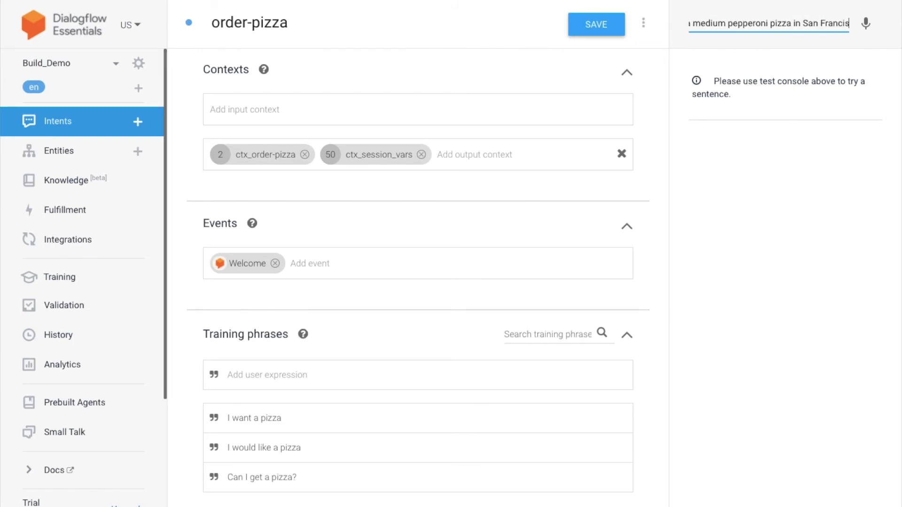
pyautogui.press('Return')
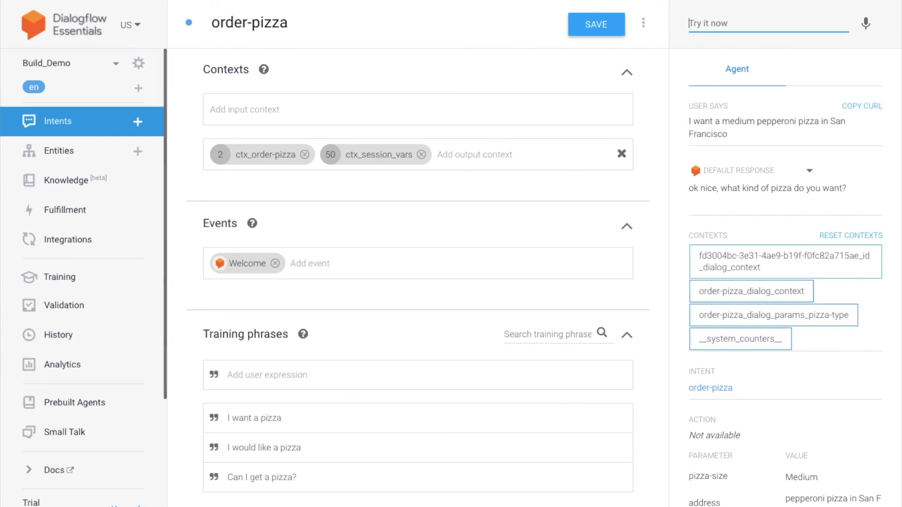
pyautogui.scroll(-2, 695, 269)
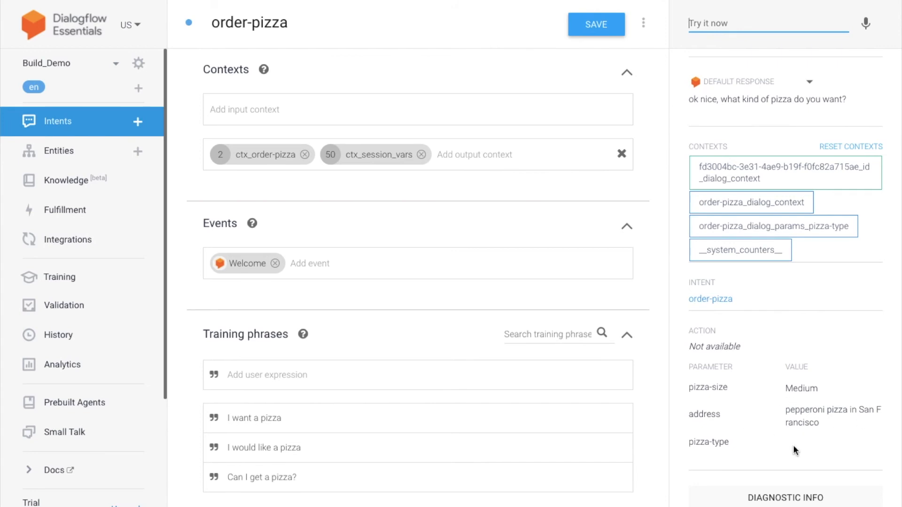
pyautogui.scroll(3, 795, 408)
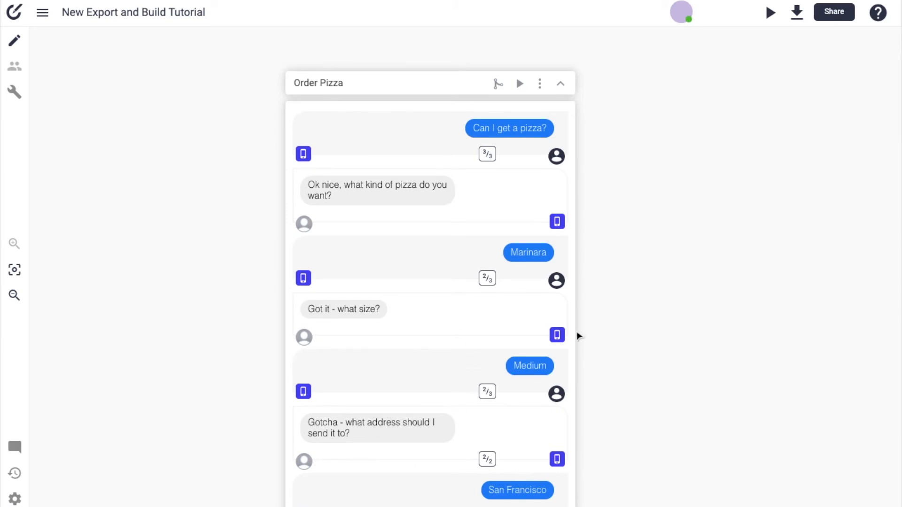
# Create a new path in Botsociety and place it beside the Order Pizza path
pyautogui.hscroll(1, 582, 361)
pyautogui.scroll(-1, 582, 360)
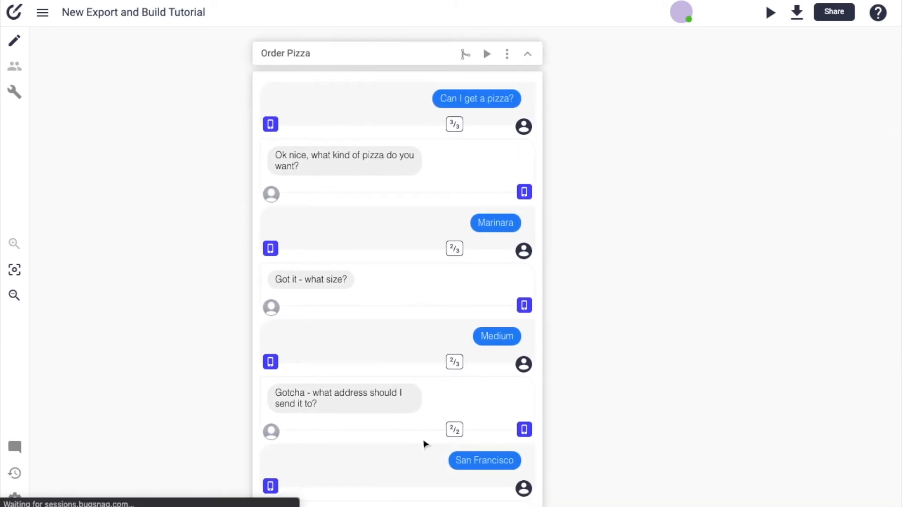
pyautogui.hscroll(5, 600, 292)
pyautogui.scroll(1, 600, 291)
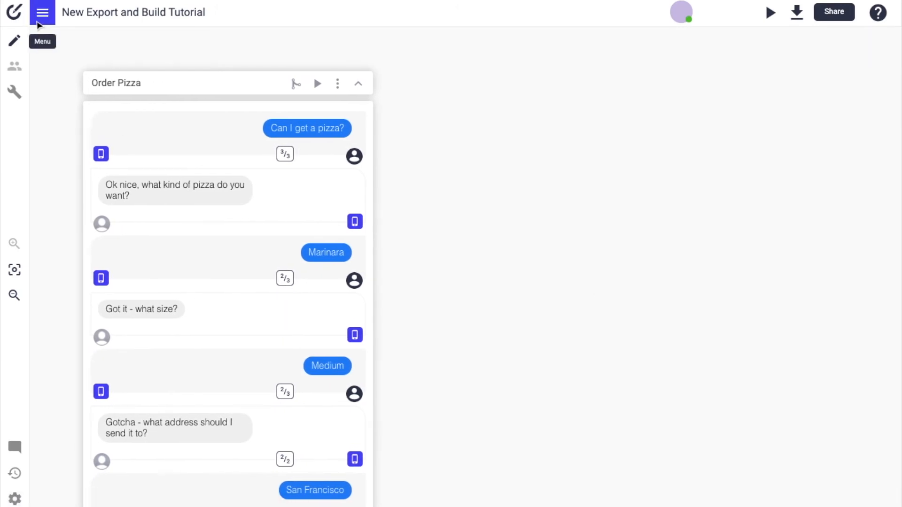
pyautogui.scroll(-3, 223, 311)
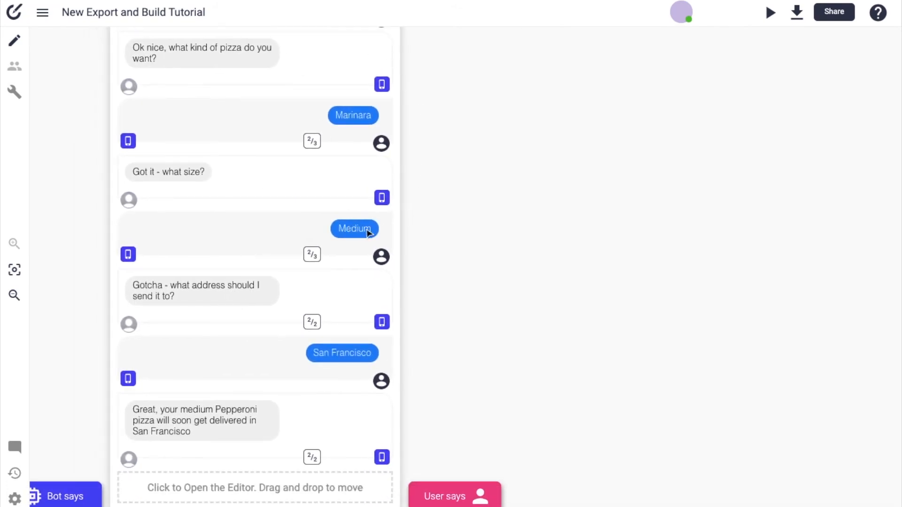
pyautogui.scroll(4, 308, 155)
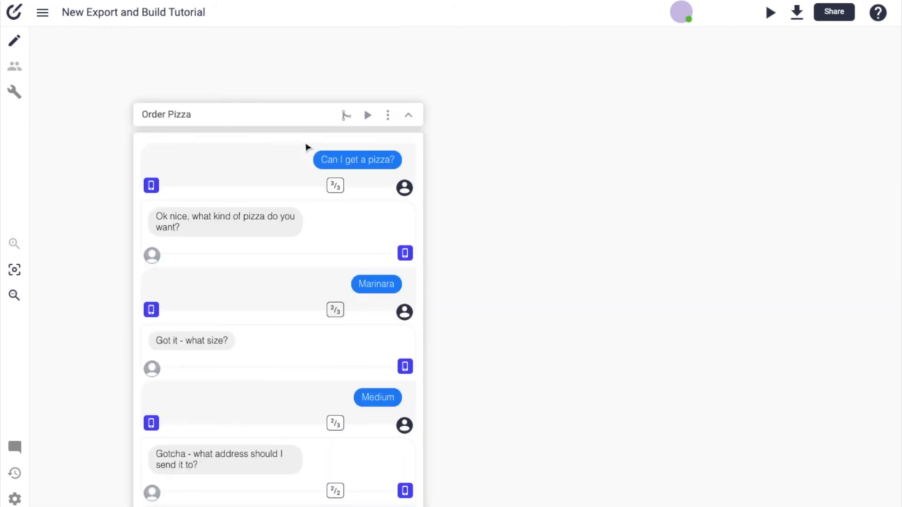
pyautogui.click(42, 12)
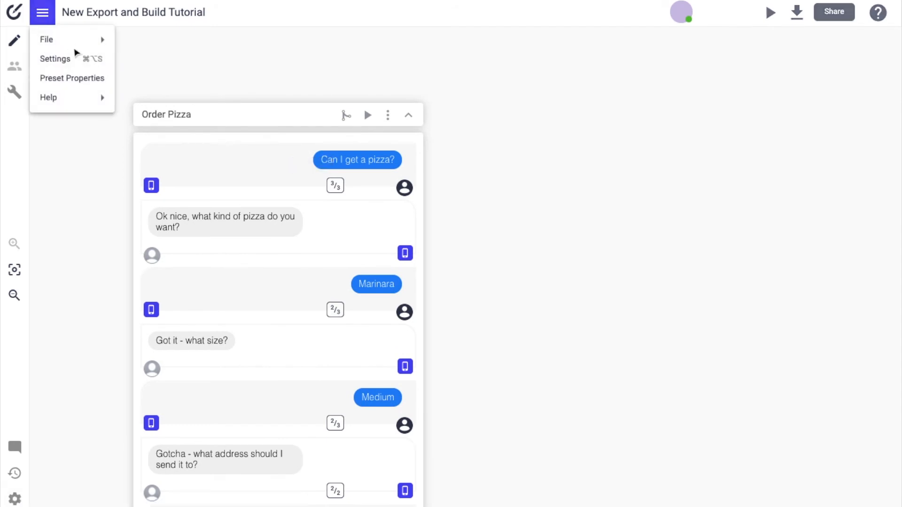
pyautogui.moveTo(72, 48)
pyautogui.click(165, 41)
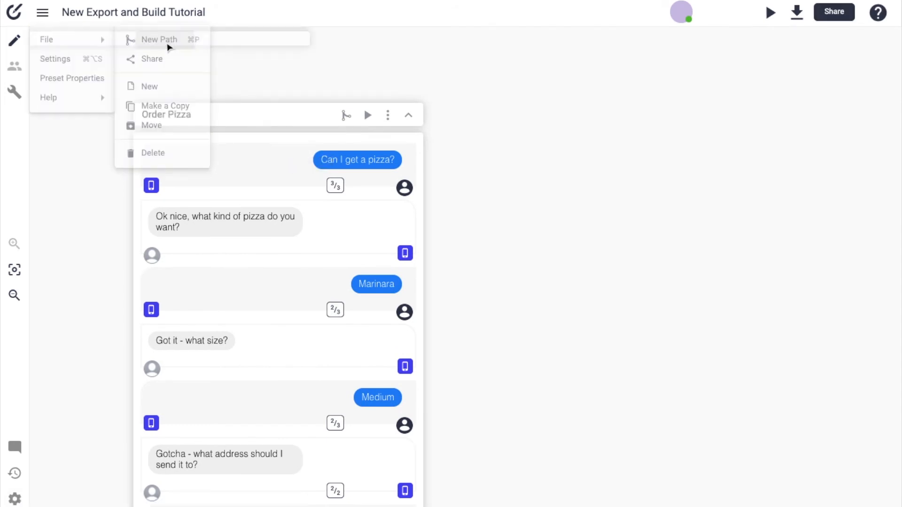
pyautogui.click(752, 178)
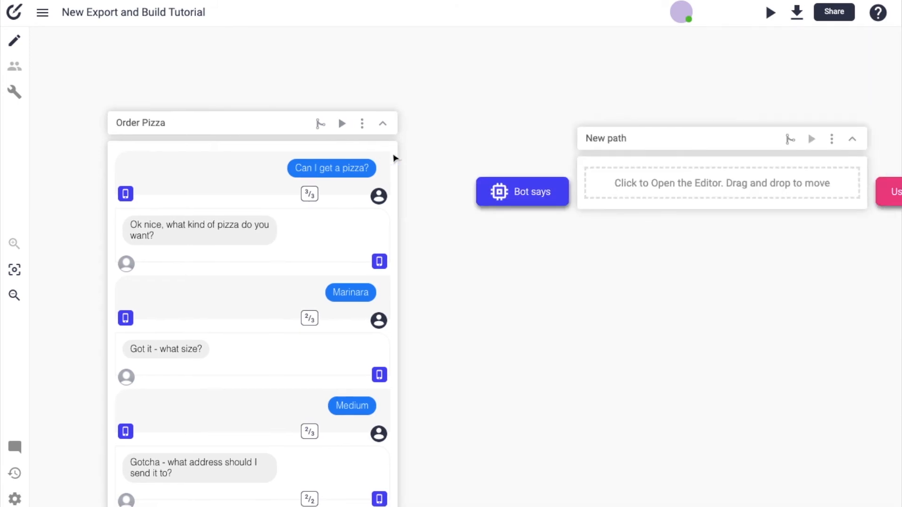
# Add the bot message "I want a medium pepperoni pizza in San Jose" to the new path
pyautogui.click(266, 178)
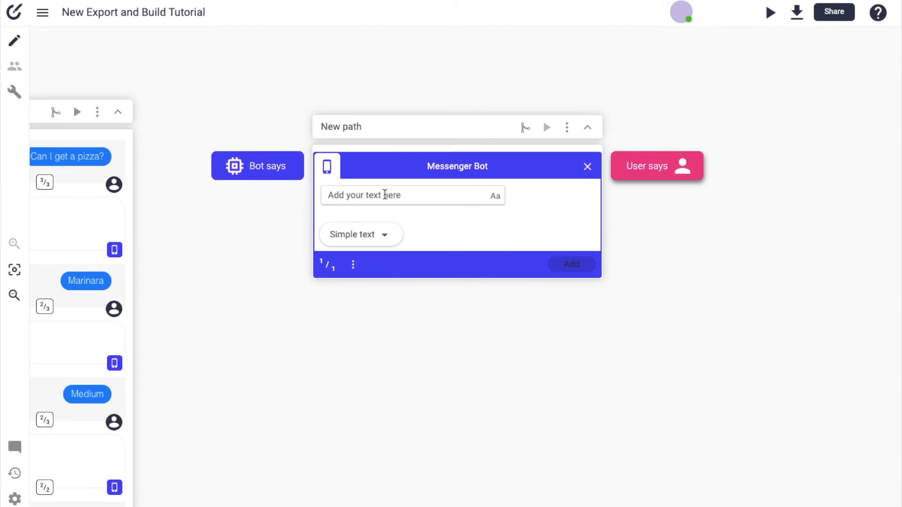
pyautogui.write('I want a')
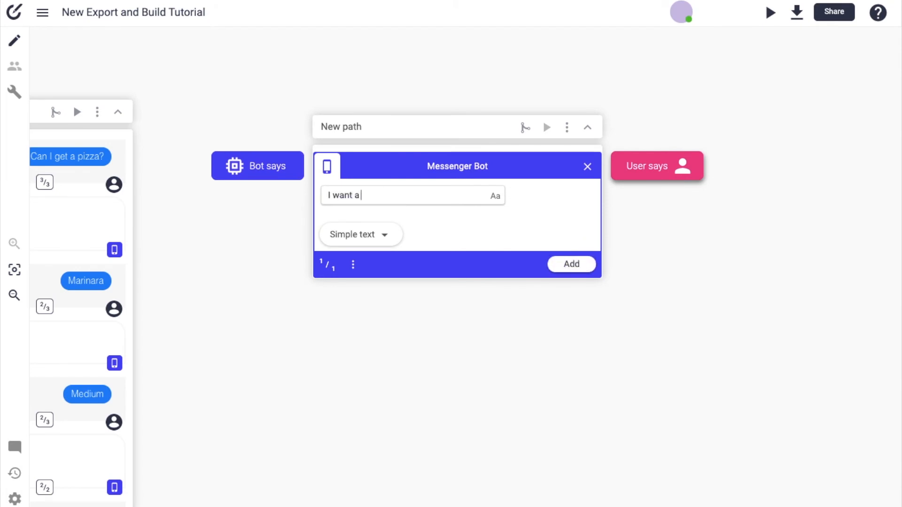
pyautogui.write(' medium pepperoni ')
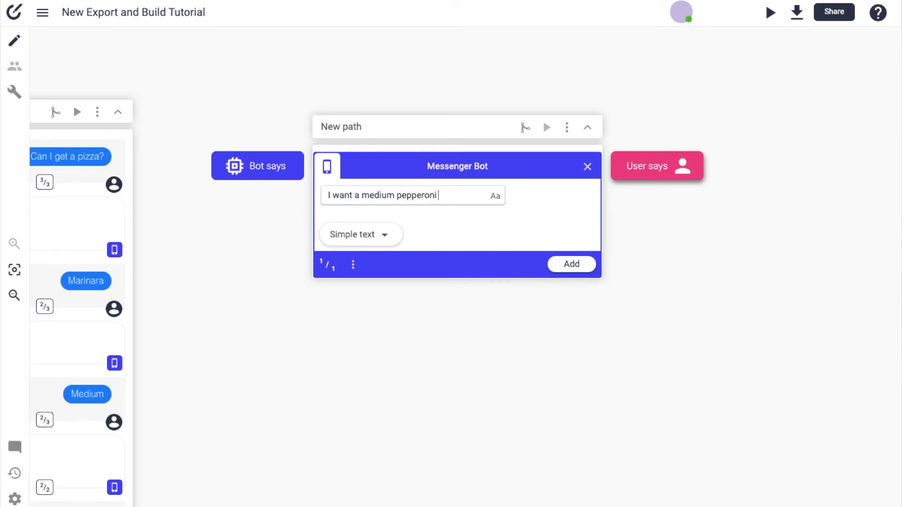
pyautogui.write('pizza in ')
pyautogui.write('4')
pyautogui.press('BackSpace')
pyautogui.write('Jose')
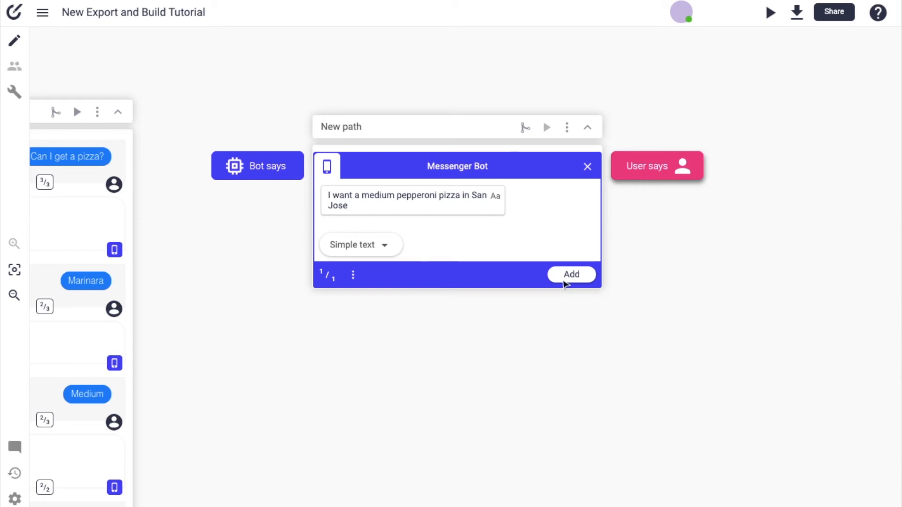
pyautogui.click(568, 275)
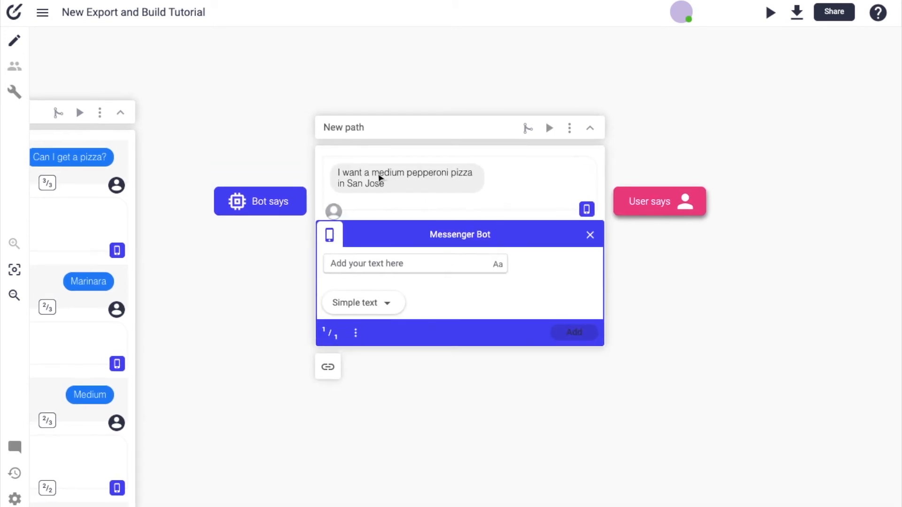
# Copy the bot message's text and add it to the same path as a user message
pyautogui.click(380, 177)
pyautogui.moveTo(382, 214); pyautogui.dragTo(329, 211)
pyautogui.hotkey('ctrl', 'c')
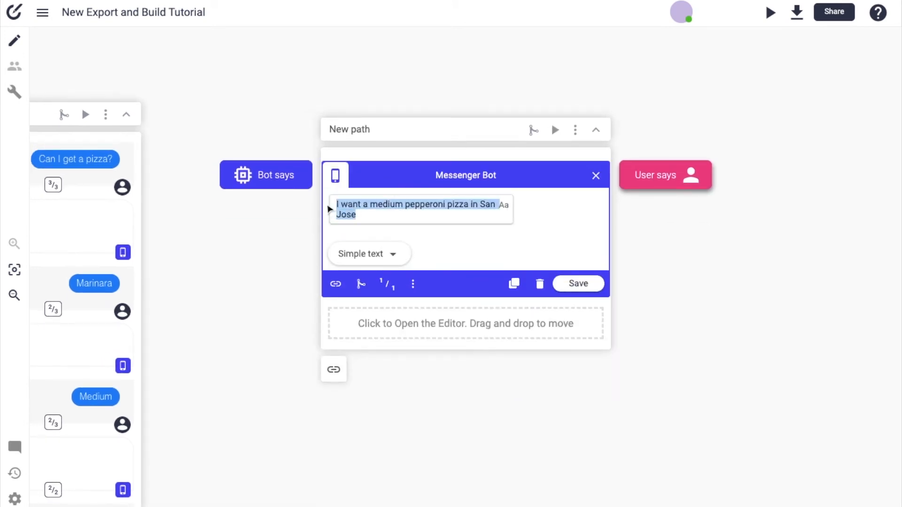
pyautogui.press('BackSpace')
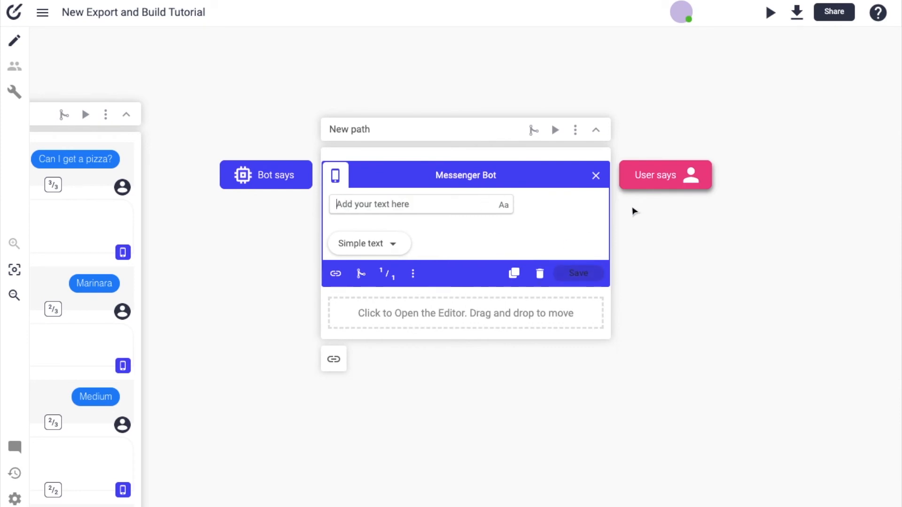
pyautogui.click(656, 174)
pyautogui.click(581, 291)
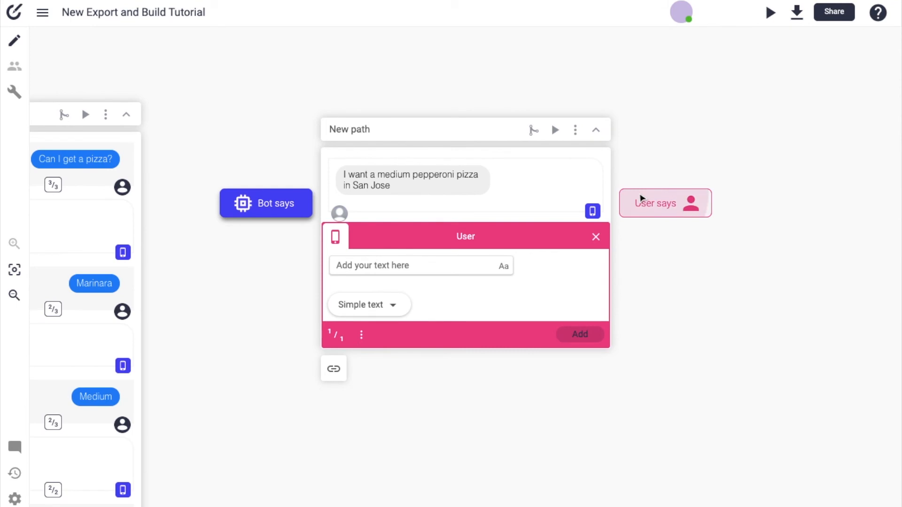
pyautogui.click(443, 267)
pyautogui.hotkey('ctrl', 'v')
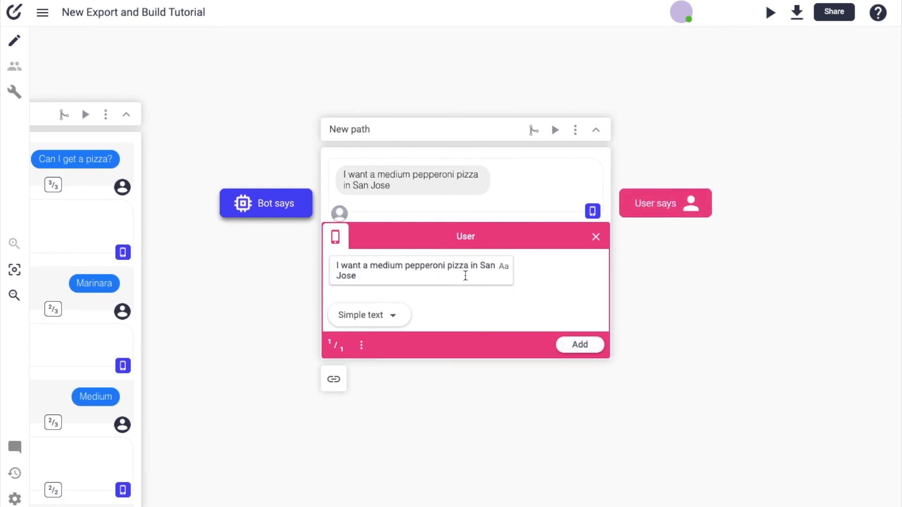
pyautogui.click(579, 343)
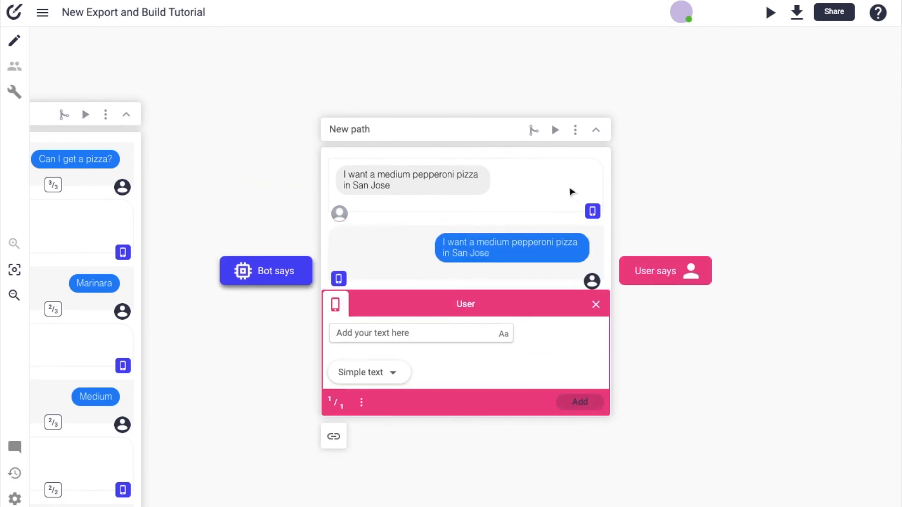
# Delete the bot message from the new path, keeping only the user message
pyautogui.click(571, 191)
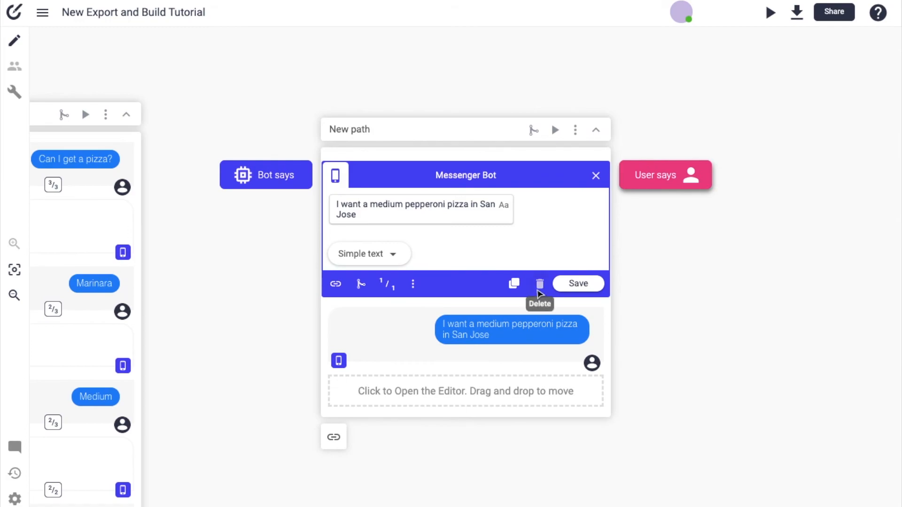
pyautogui.click(539, 284)
pyautogui.click(539, 293)
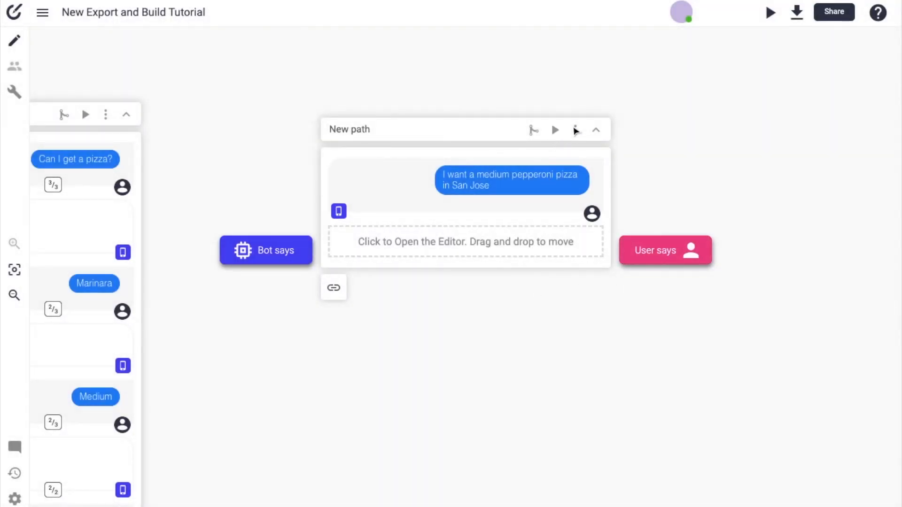
# Clone the new path and place the copy below the original
pyautogui.click(576, 130)
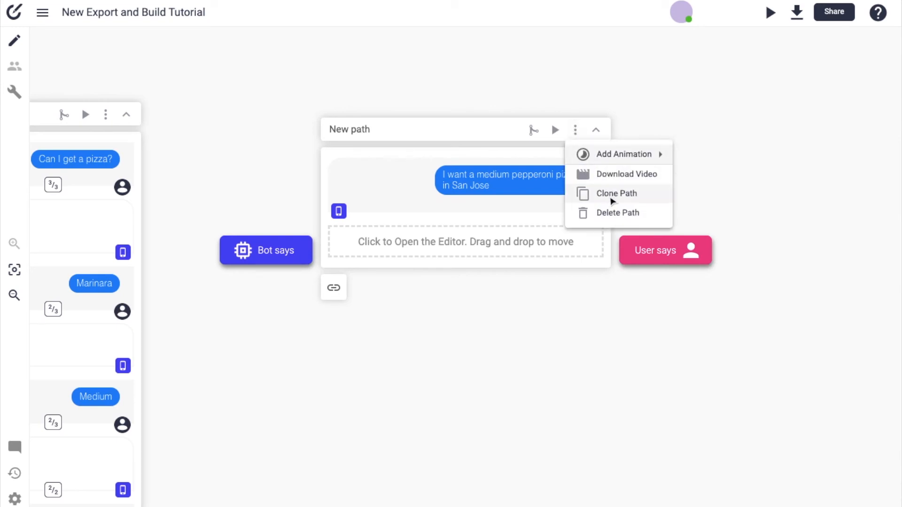
pyautogui.click(610, 194)
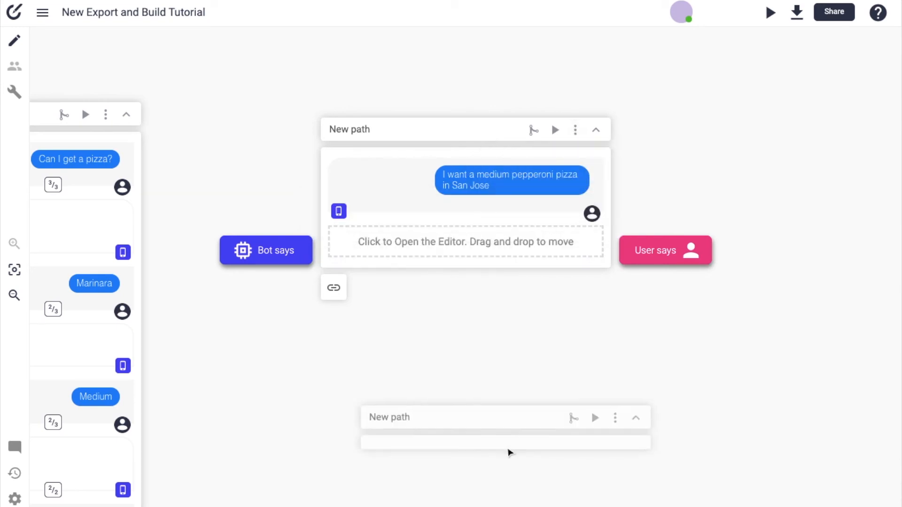
pyautogui.click(471, 447)
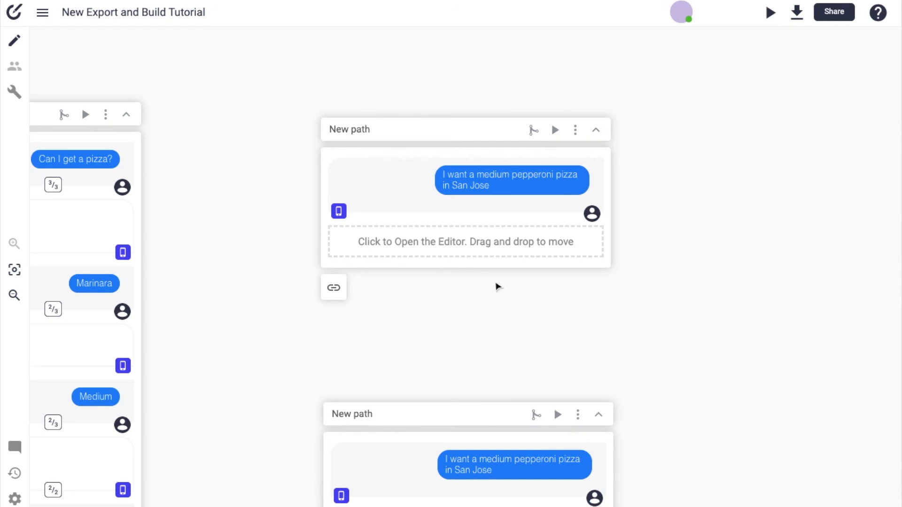
# Shorten the cloned path's user message to "I want a medium pepperoni pizza" and save it
pyautogui.click(484, 452)
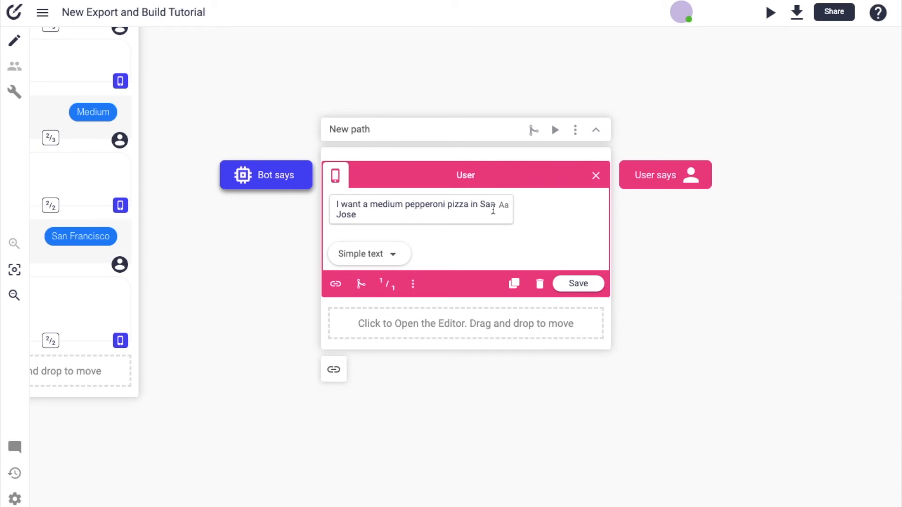
pyautogui.moveTo(470, 205); pyautogui.dragTo(473, 248)
pyautogui.press('BackSpace')
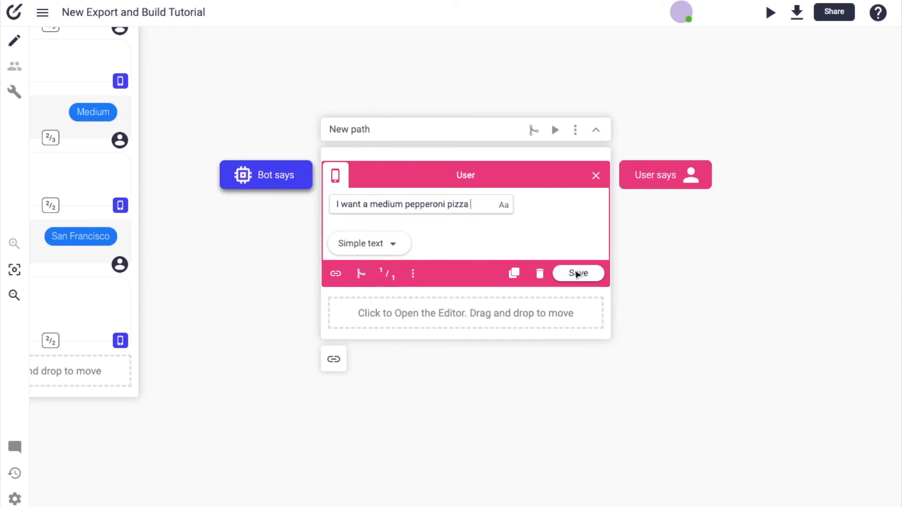
pyautogui.click(578, 274)
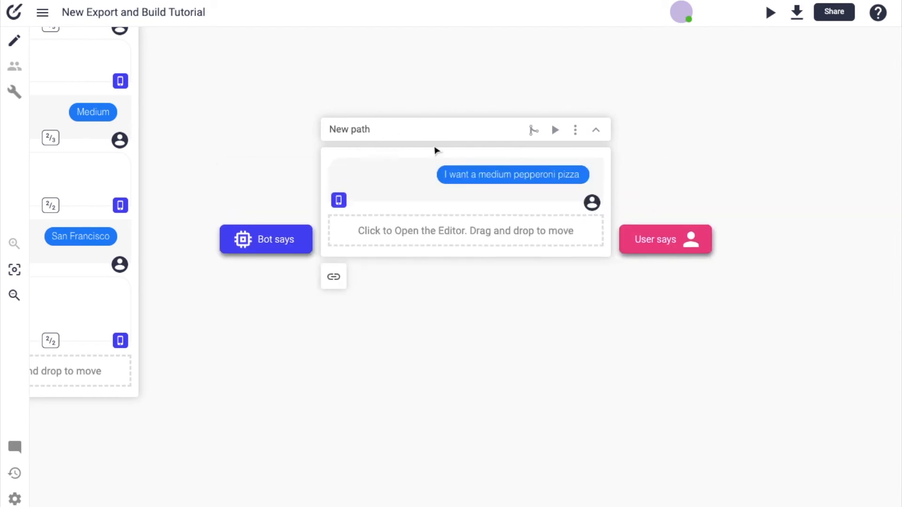
# Arrange the two new paths side by side, with the shortened one between Order Pizza and the San Jose path
pyautogui.scroll(5, 435, 150)
pyautogui.moveTo(415, 50); pyautogui.dragTo(790, 125)
pyautogui.moveTo(390, 384); pyautogui.dragTo(355, 118)
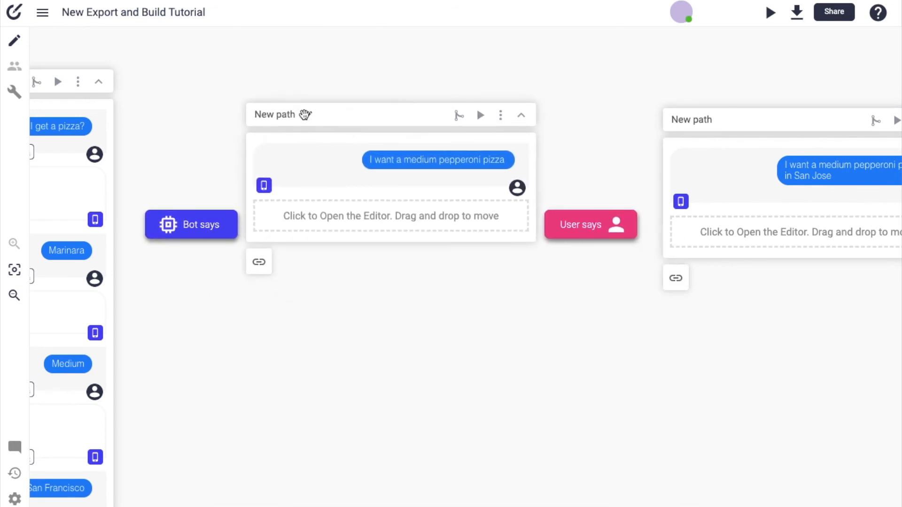
# Rename the path containing "I want a medium pepperoni pizza" as "size and type"
pyautogui.click(305, 115)
pyautogui.tripleClick(274, 114)
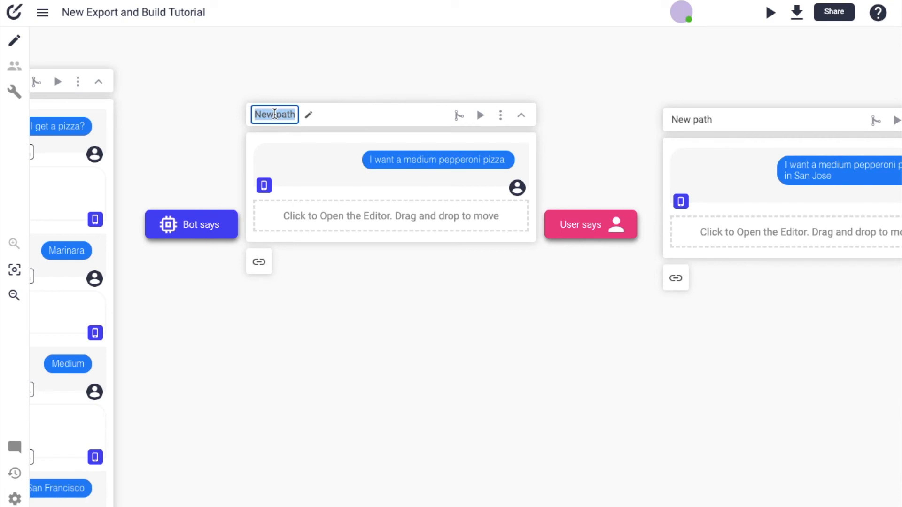
pyautogui.write('medium')
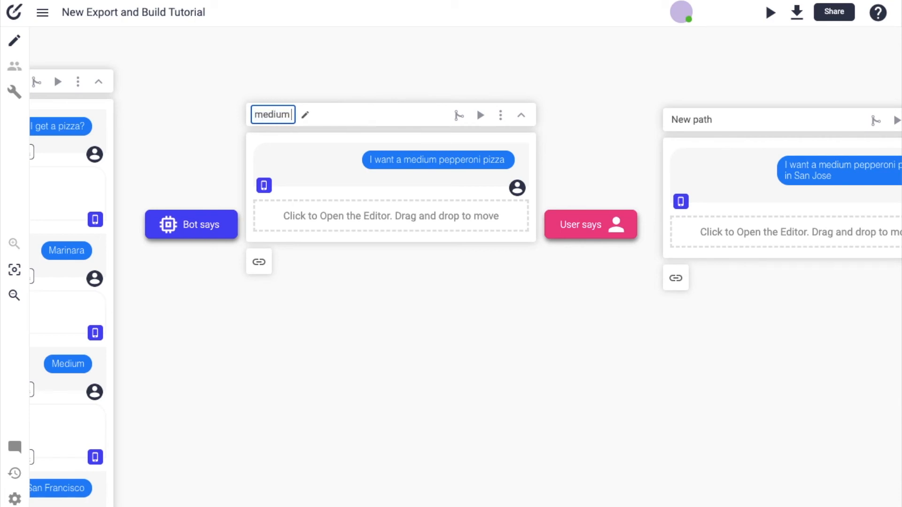
pyautogui.press('BackSpace')
pyautogui.press('BackSpace')
pyautogui.press('BackSpace')
pyautogui.press('BackSpace')
pyautogui.press('BackSpace')
pyautogui.press('BackSpace')
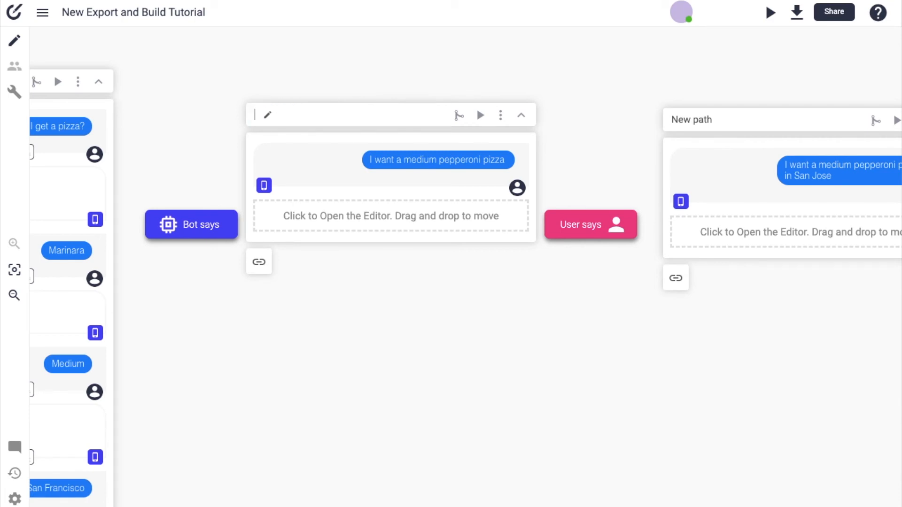
pyautogui.write('size and type')
pyautogui.press('Return')
# Rename the path containing the San Jose message as "size, type, address"
pyautogui.click(722, 119)
pyautogui.tripleClick(694, 119)
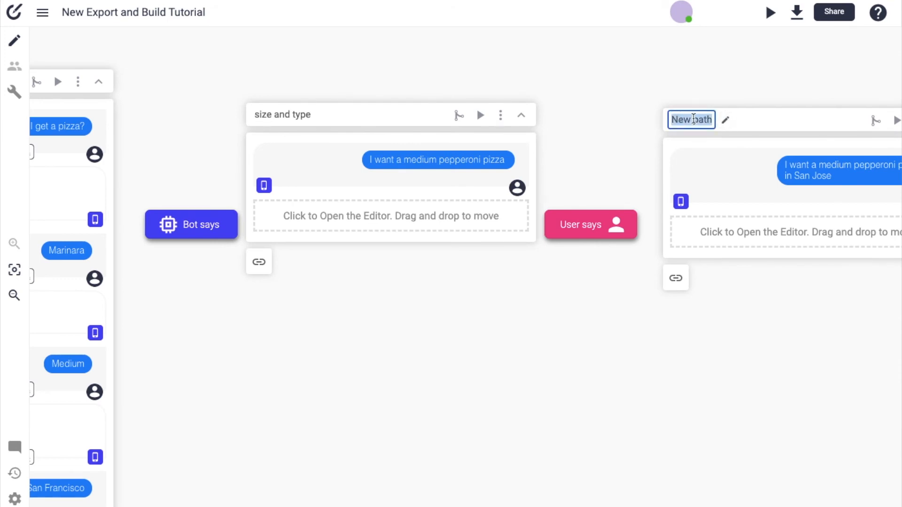
pyautogui.write('size, tye')
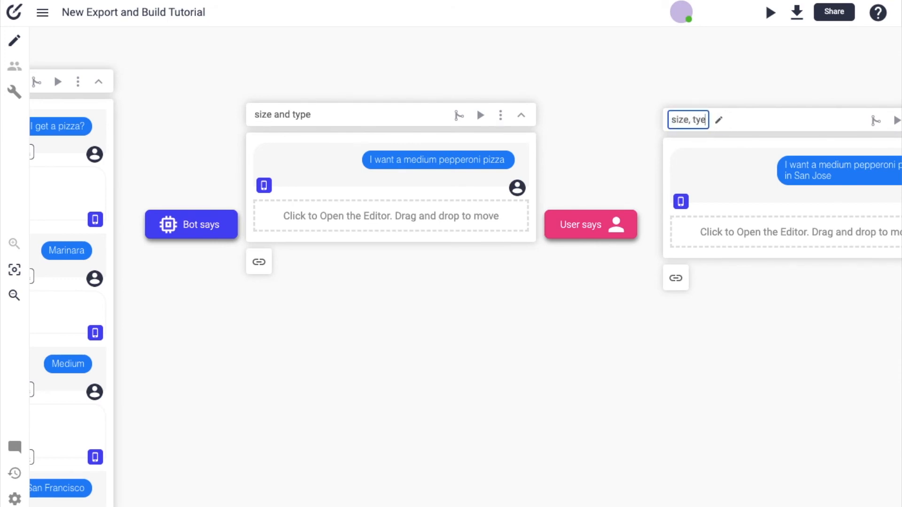
pyautogui.press('BackSpace')
pyautogui.write('pe, address')
pyautogui.press('Return')
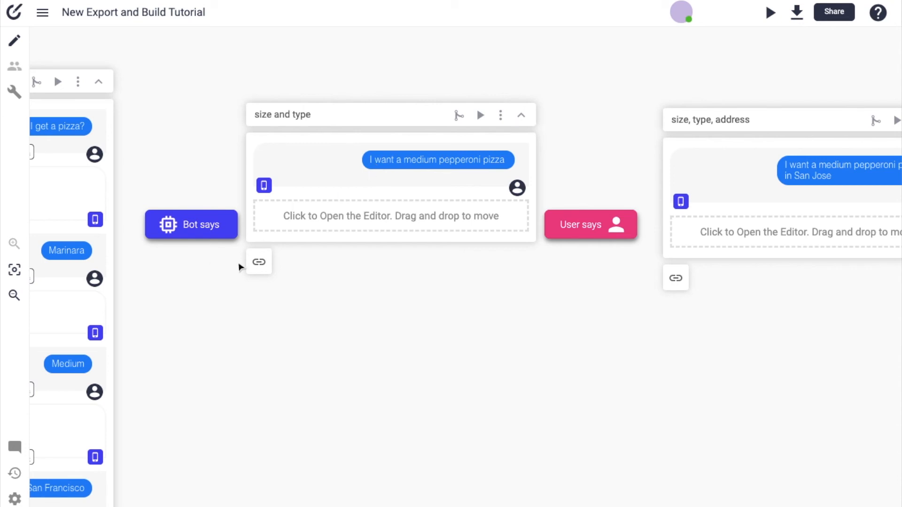
# Link "size and type" to Order Pizza's "Gotcha" address question, and "size, type, address" to its final delivery message
pyautogui.click(259, 262)
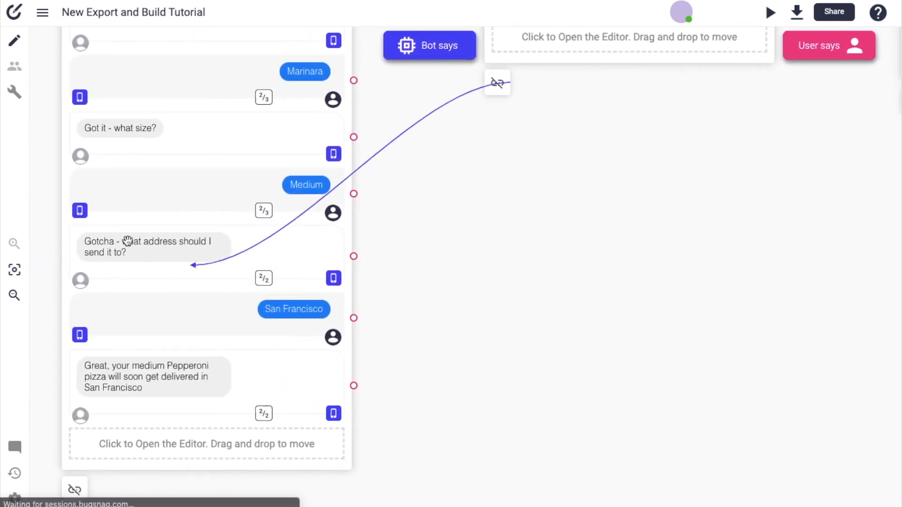
pyautogui.moveTo(341, 250); pyautogui.dragTo(355, 256)
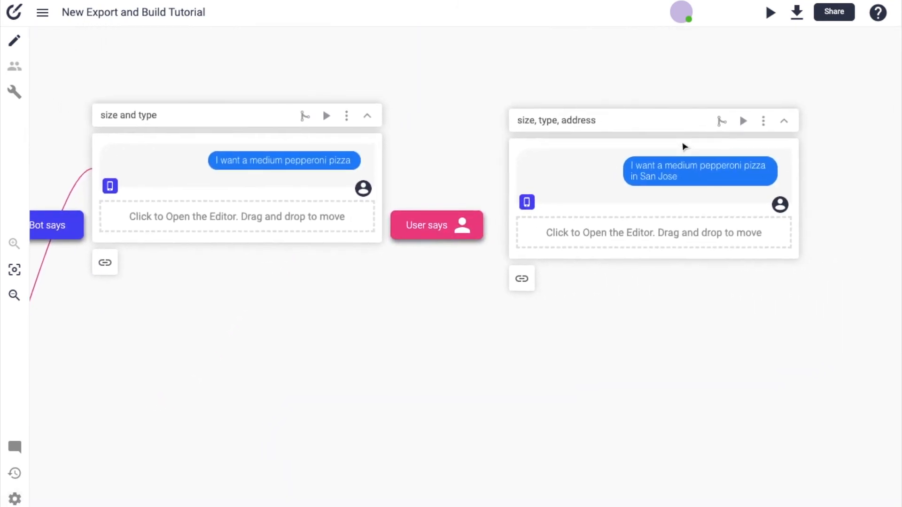
pyautogui.moveTo(522, 282); pyautogui.dragTo(323, 302)
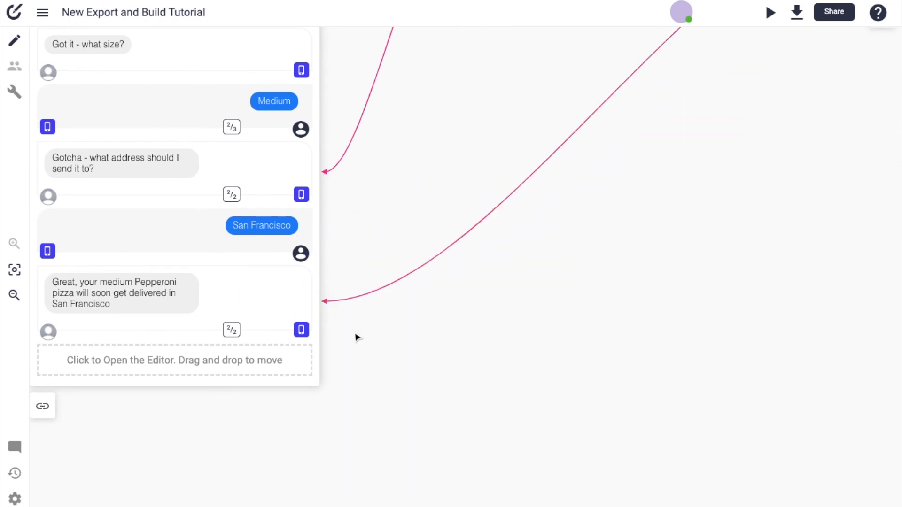
# Add a variant to Order Pizza's final delivery message reading "Great, your small Margarita pizza is on its way to San Jose" and save it
pyautogui.click(210, 284)
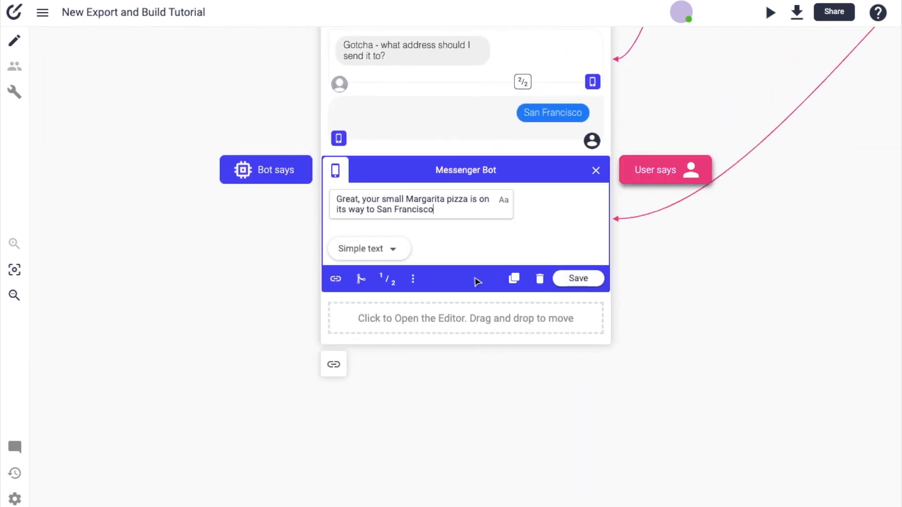
pyautogui.click(413, 279)
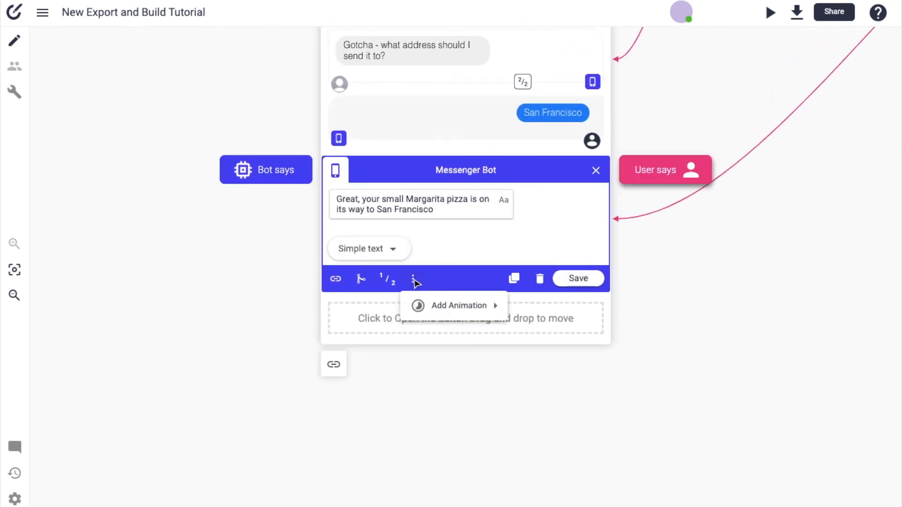
pyautogui.click(384, 281)
pyautogui.click(384, 281)
pyautogui.click(396, 306)
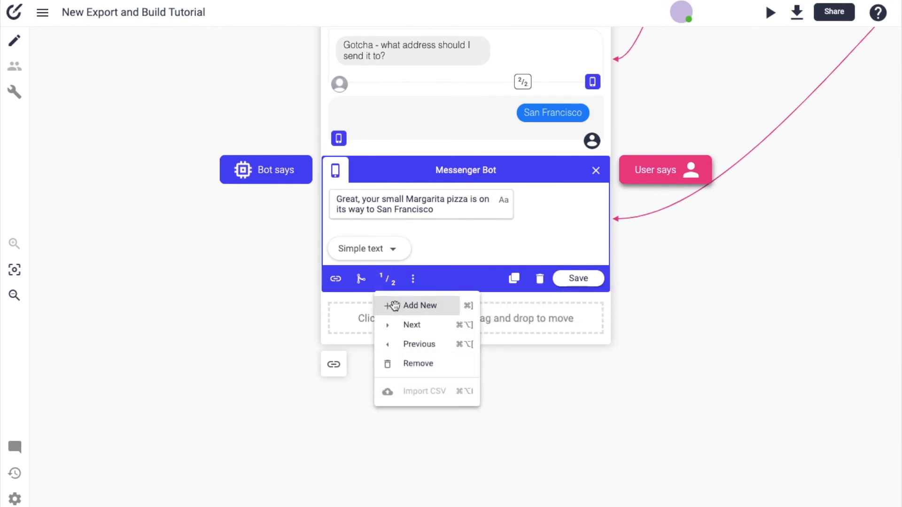
pyautogui.doubleClick(402, 213)
pyautogui.write('J')
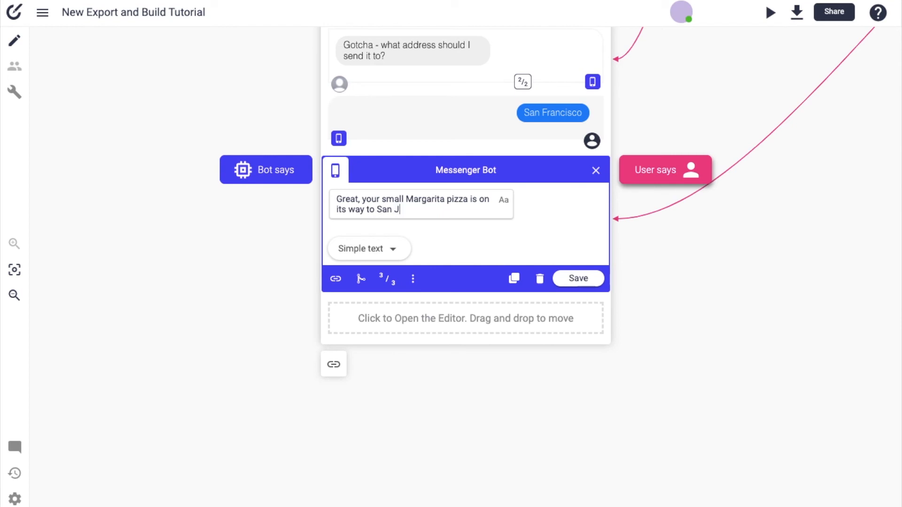
pyautogui.click(578, 279)
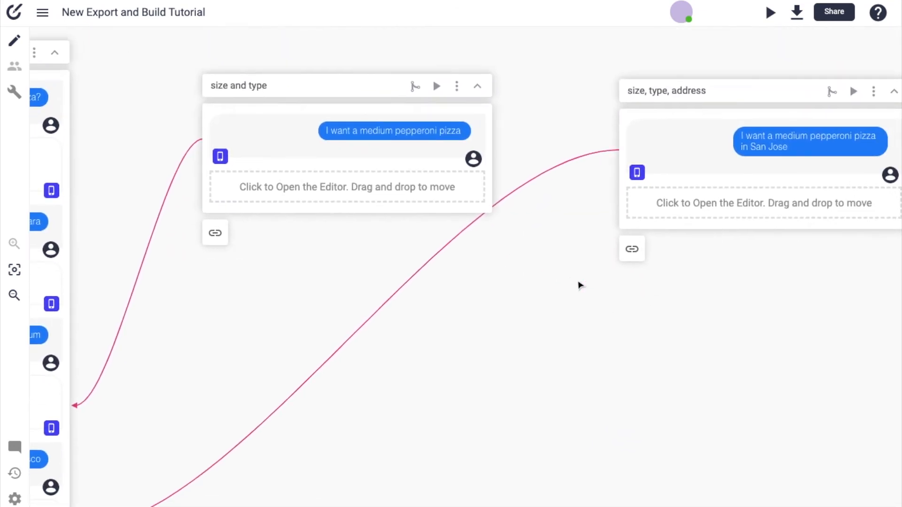
# In build mode, assign the order-pizza intent to all messages in the "size and type" path
pyautogui.click(12, 95)
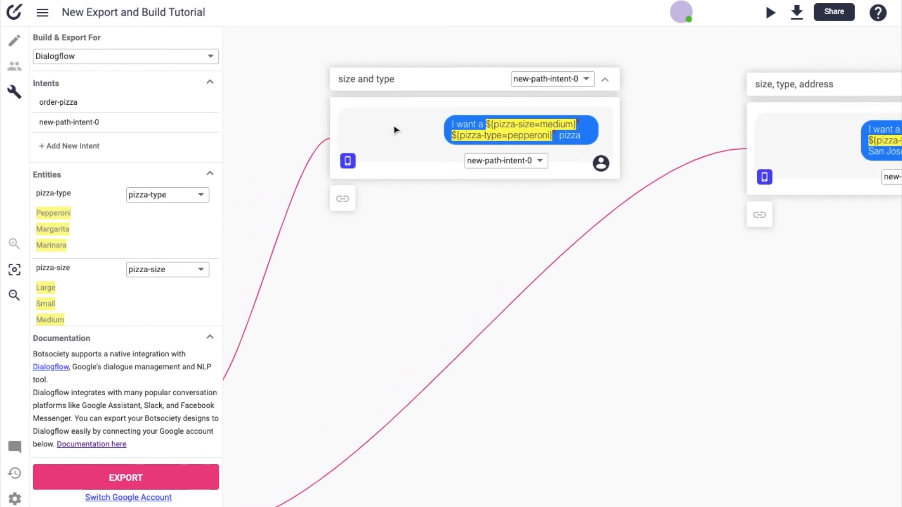
pyautogui.click(544, 86)
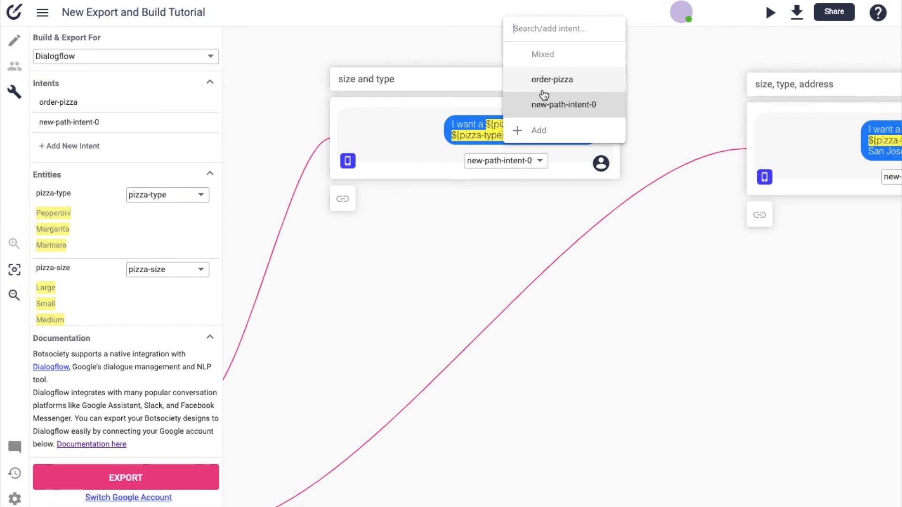
pyautogui.click(548, 82)
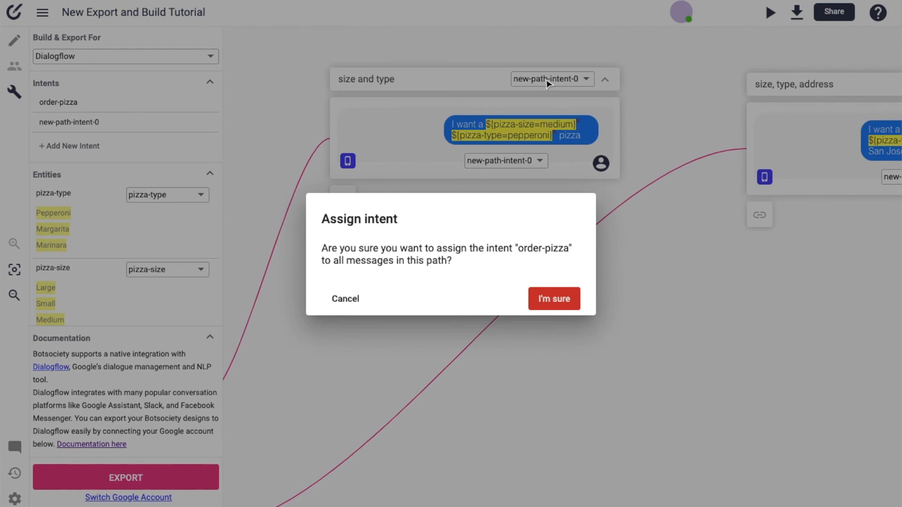
pyautogui.click(550, 298)
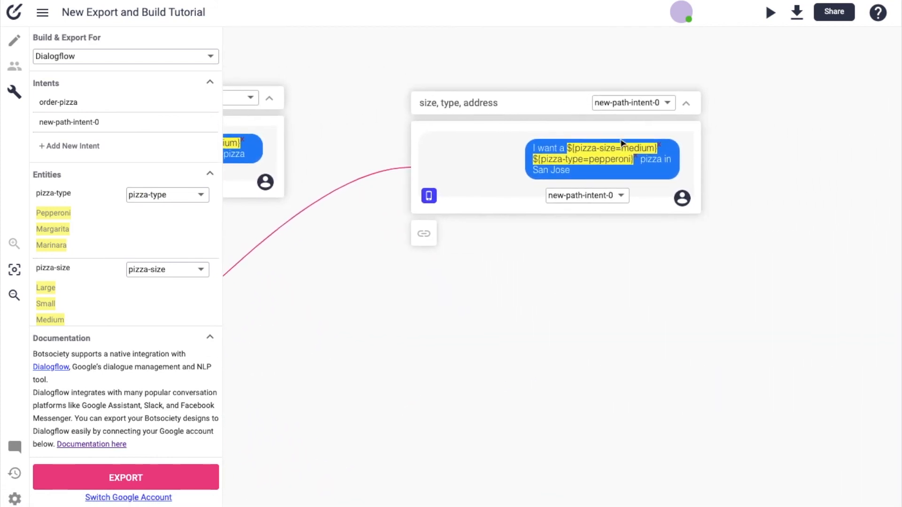
# Assign the order-pizza intent to all messages in the "size, type, address" path
pyautogui.click(657, 104)
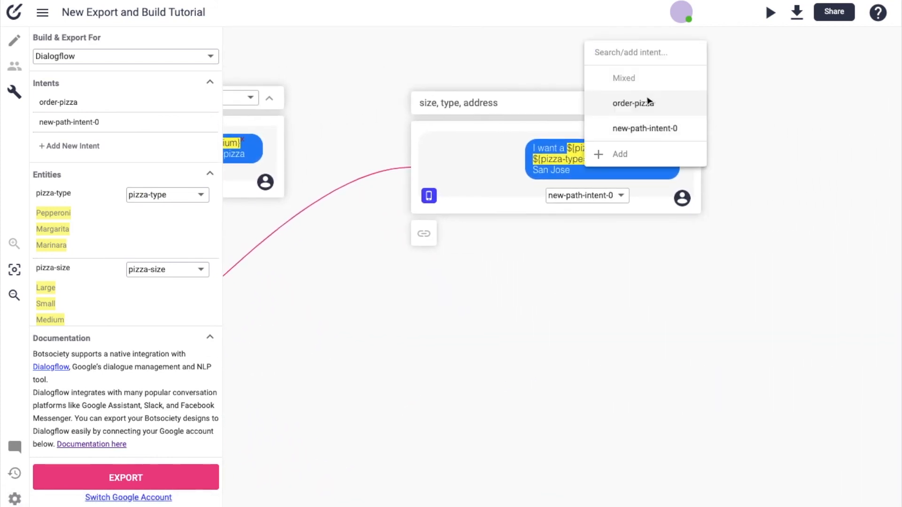
pyautogui.click(646, 103)
pyautogui.click(566, 299)
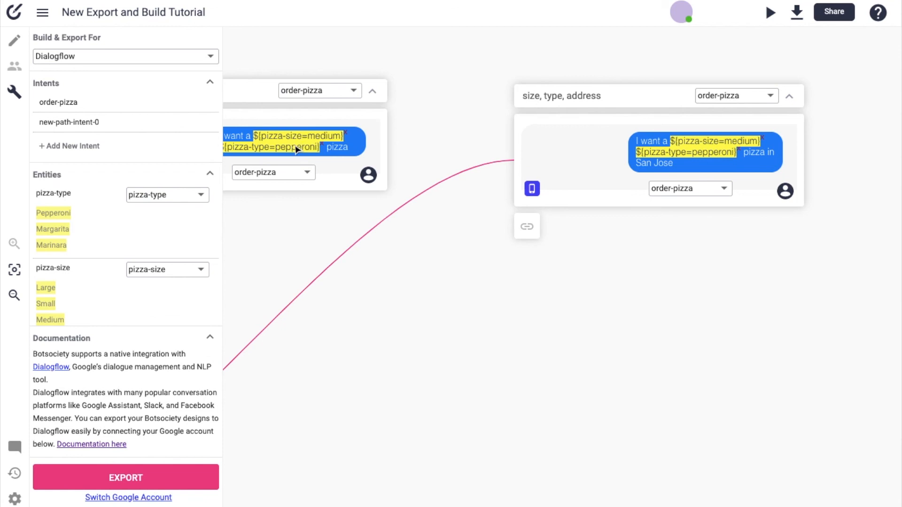
# Tag "San Jose" in the "size, type, address" message as the address entity
pyautogui.moveTo(677, 168); pyautogui.dragTo(639, 165)
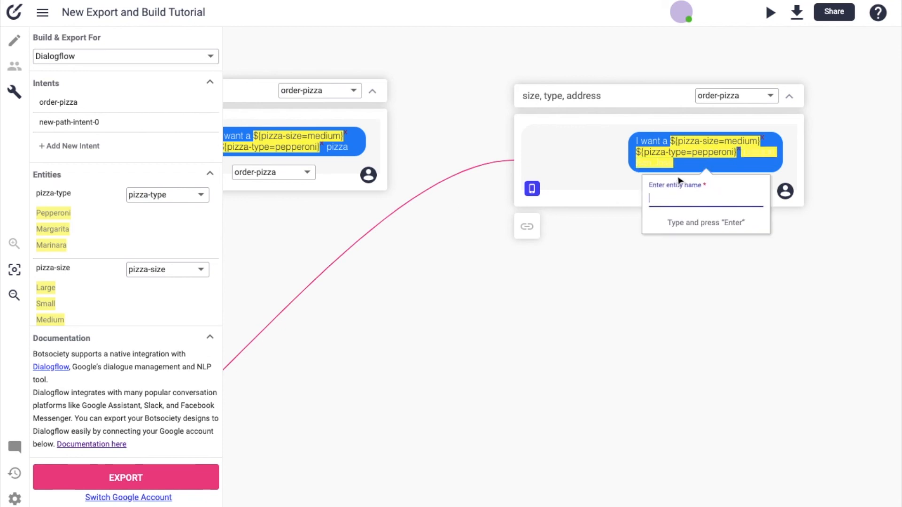
pyautogui.press('Escape')
pyautogui.moveTo(673, 165); pyautogui.dragTo(636, 164)
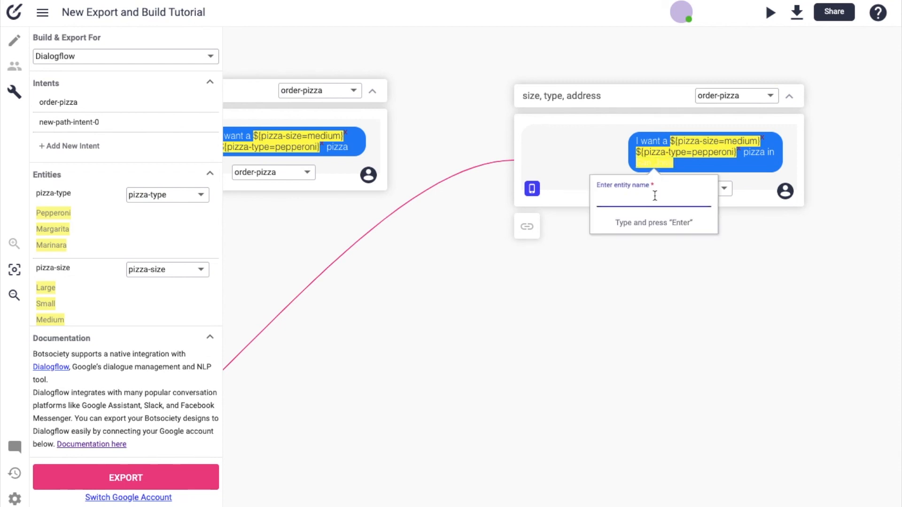
pyautogui.scroll(-2, 94, 266)
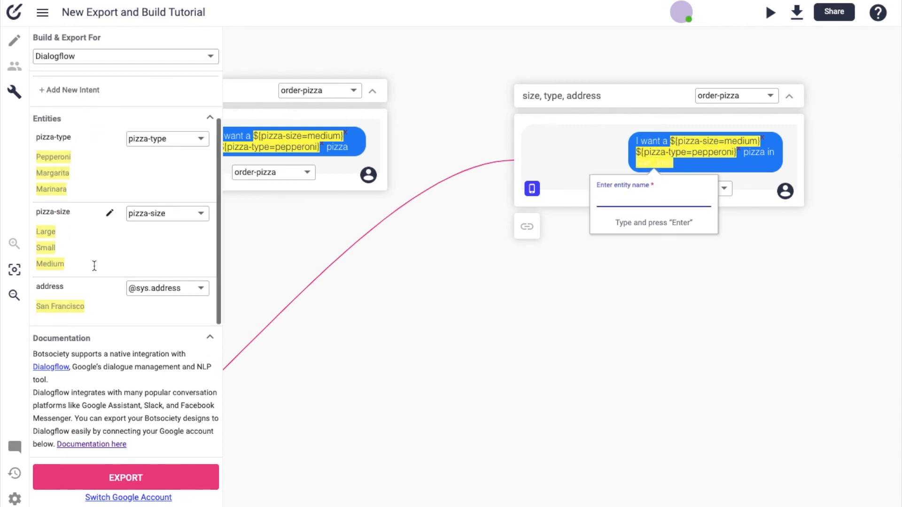
pyautogui.write('address')
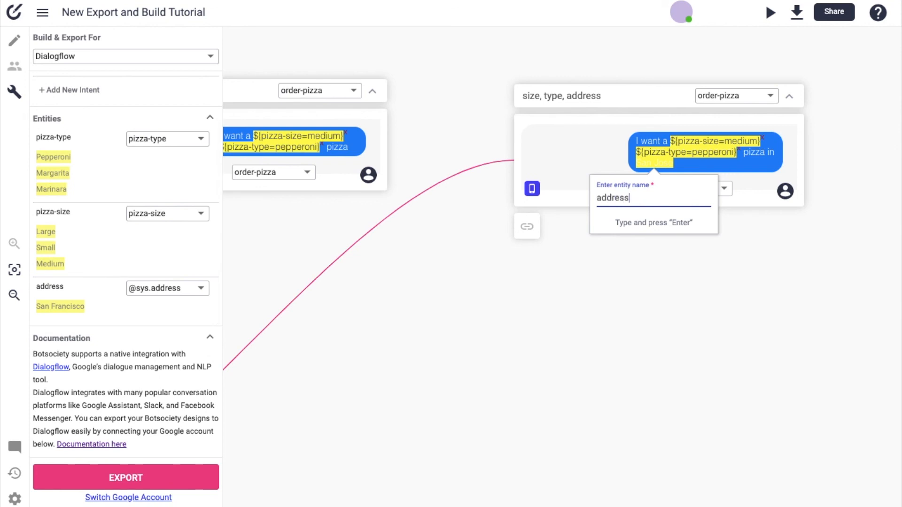
pyautogui.press('Return')
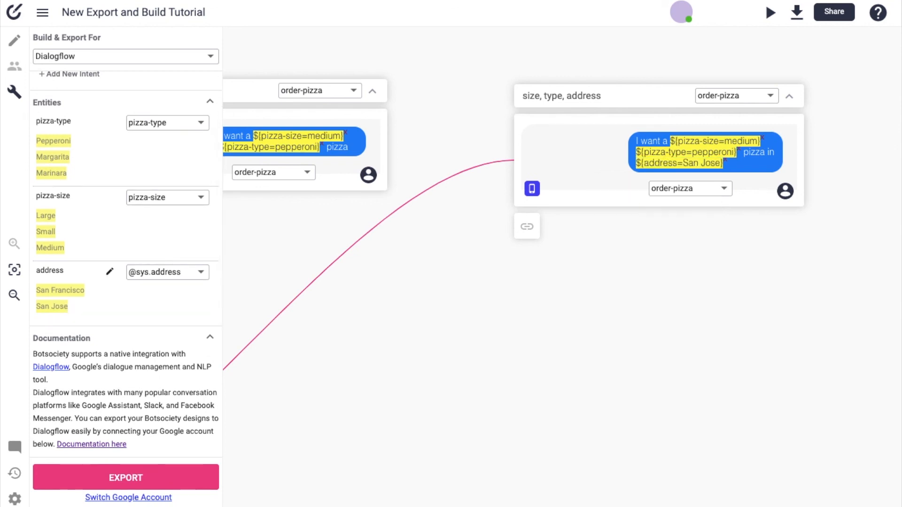
# Check the entity tags in the variants of Order Pizza's final delivery message and the tagging of the two linked paths
pyautogui.hscroll(-11, 496, 315)
pyautogui.scroll(-6, 495, 315)
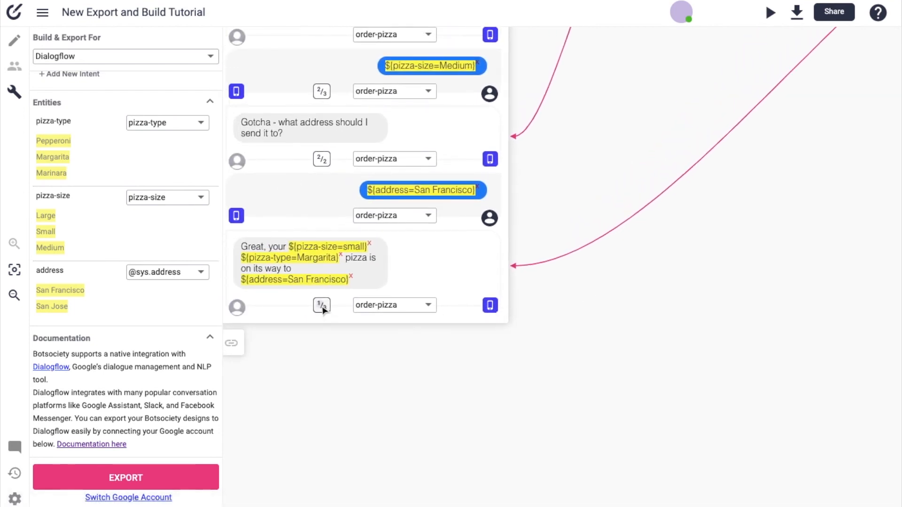
pyautogui.click(323, 305)
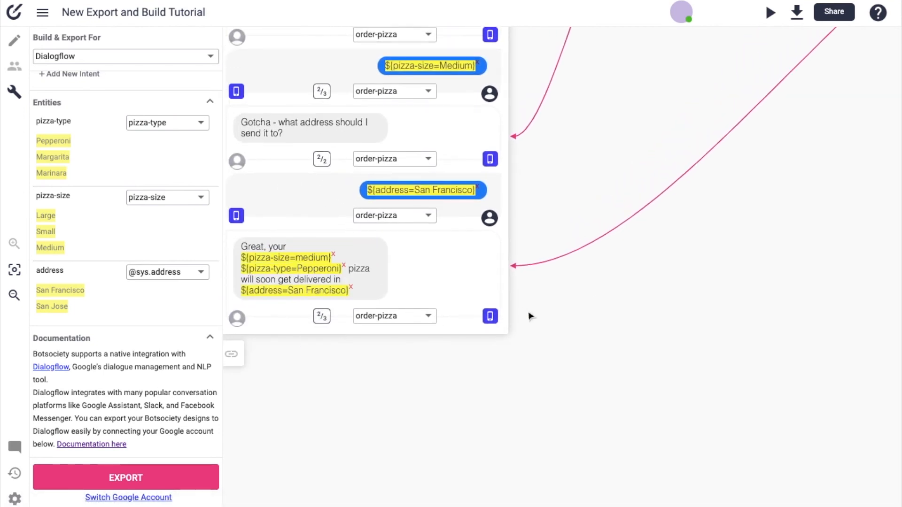
pyautogui.scroll(4, 529, 315)
pyautogui.hscroll(5, 530, 315)
pyautogui.scroll(-2, 529, 315)
pyautogui.hscroll(3, 529, 316)
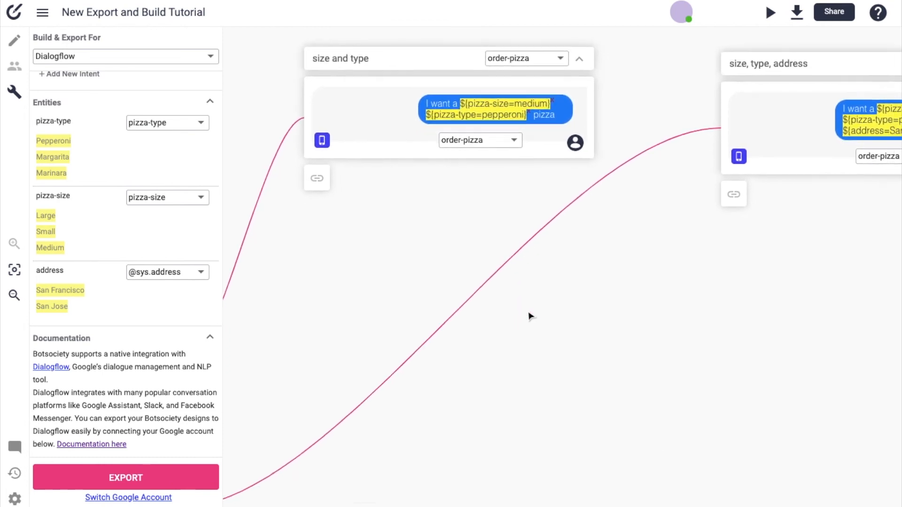
# Export the design to the Build_Demo agent in the official Dialogflow - Facebook Messenger format and dismiss the completion notice
pyautogui.click(156, 474)
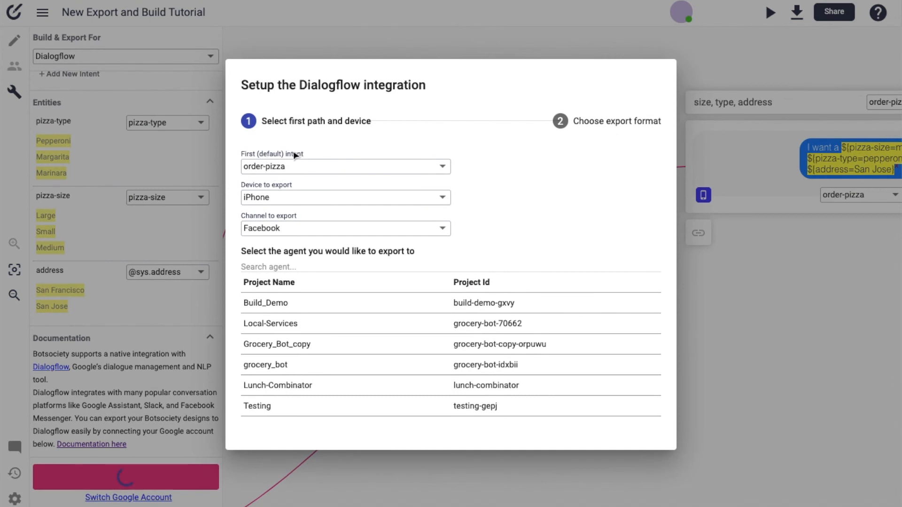
pyautogui.click(289, 307)
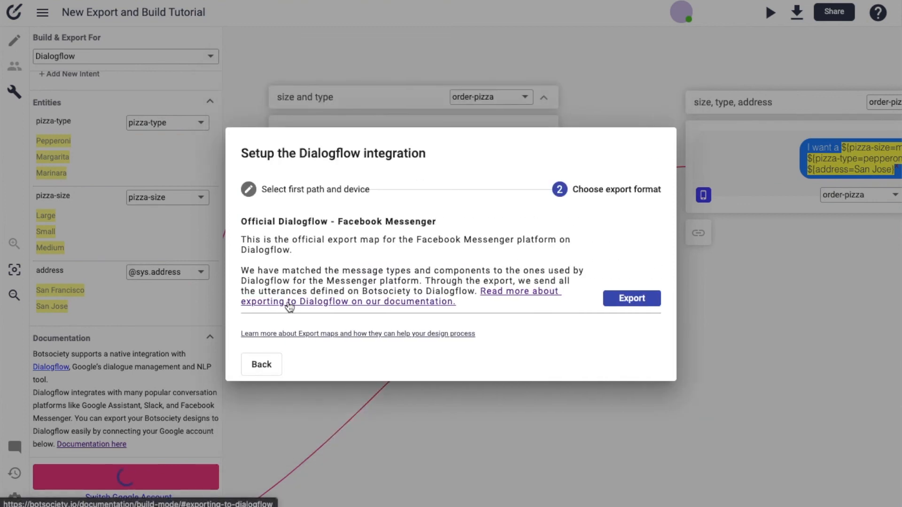
pyautogui.click(632, 299)
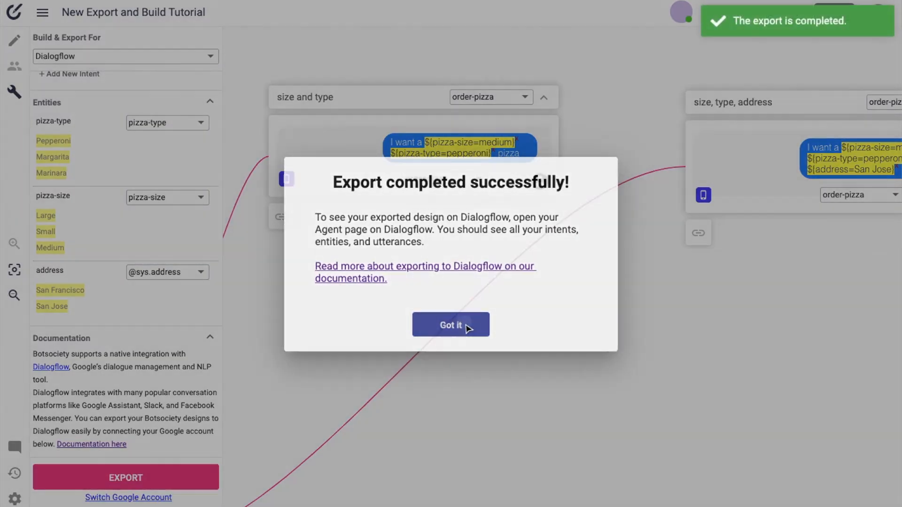
pyautogui.click(468, 328)
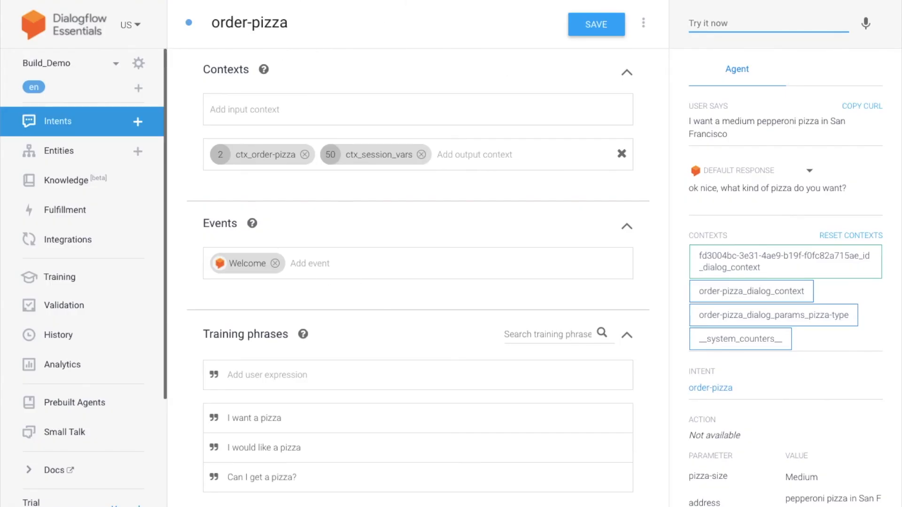
# Switch to Dialogflow, reload the order-pizza intent, and examine its training phrases, parameters and Facebook text responses
pyautogui.press('Return')
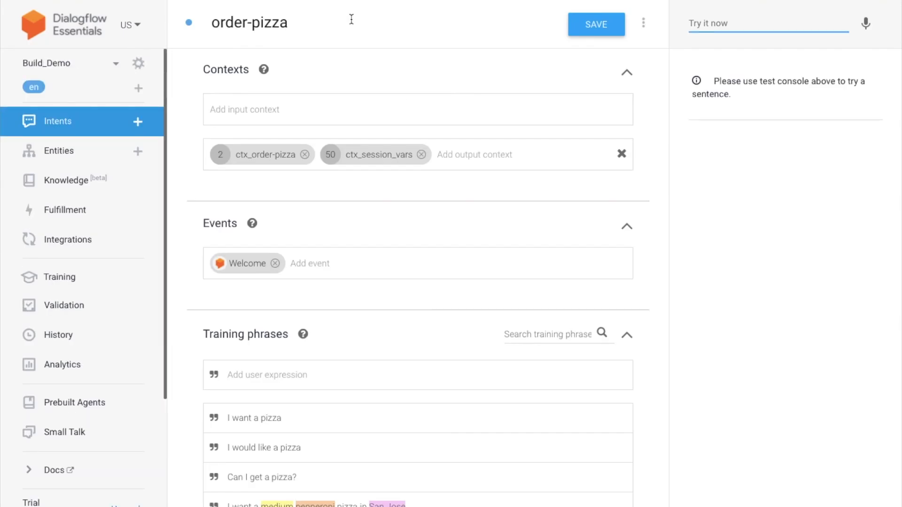
pyautogui.scroll(-3, 379, 357)
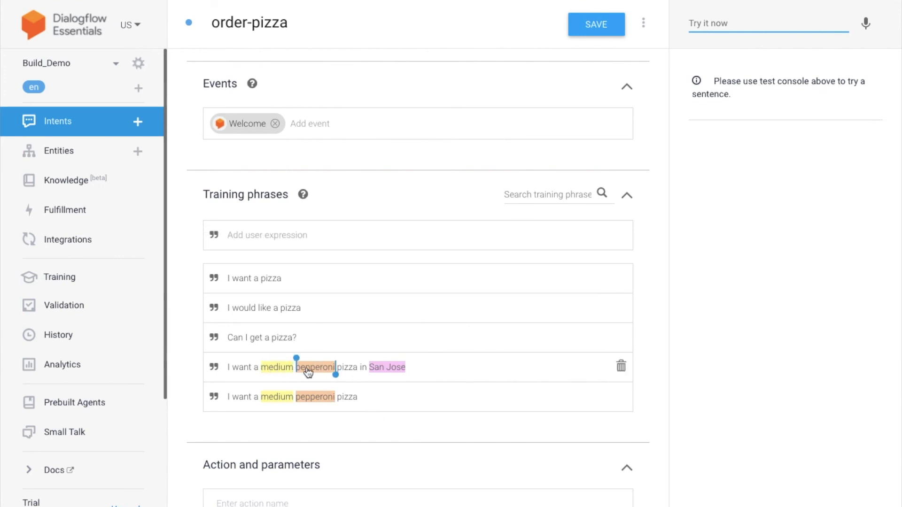
pyautogui.scroll(-5, 289, 408)
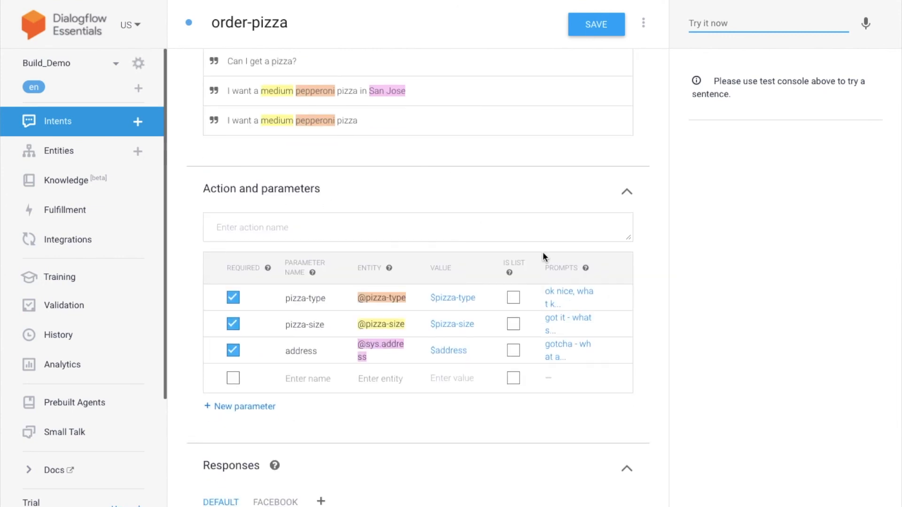
pyautogui.scroll(-1, 541, 249)
pyautogui.scroll(-2, 540, 248)
pyautogui.scroll(2, 540, 247)
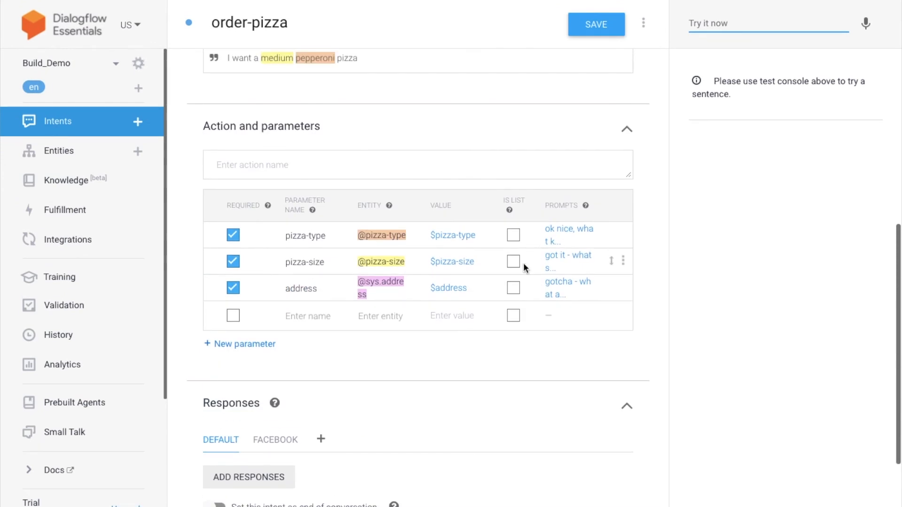
pyautogui.click(279, 439)
pyautogui.scroll(-5, 278, 437)
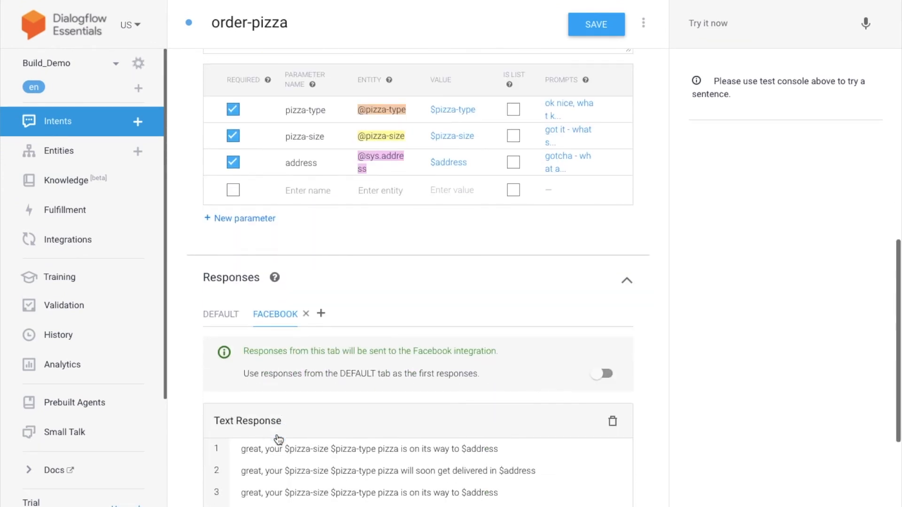
pyautogui.scroll(5, 494, 296)
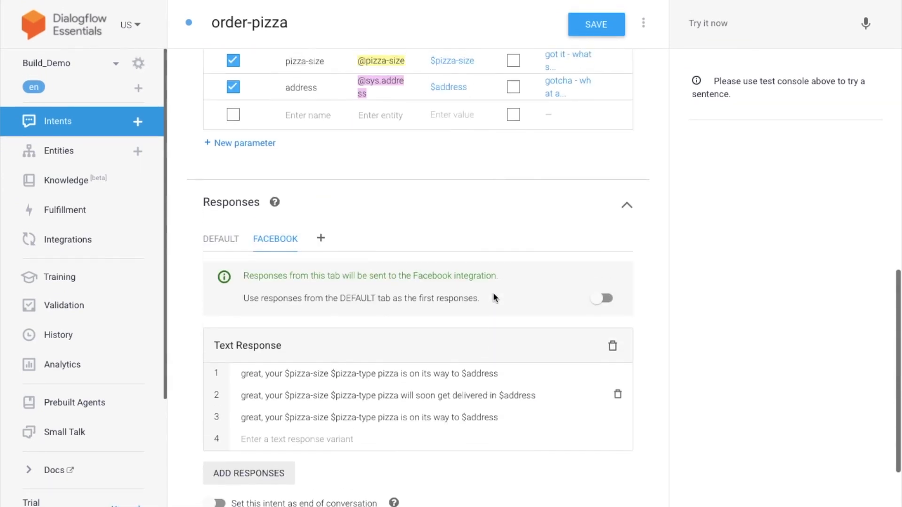
pyautogui.scroll(5, 546, 160)
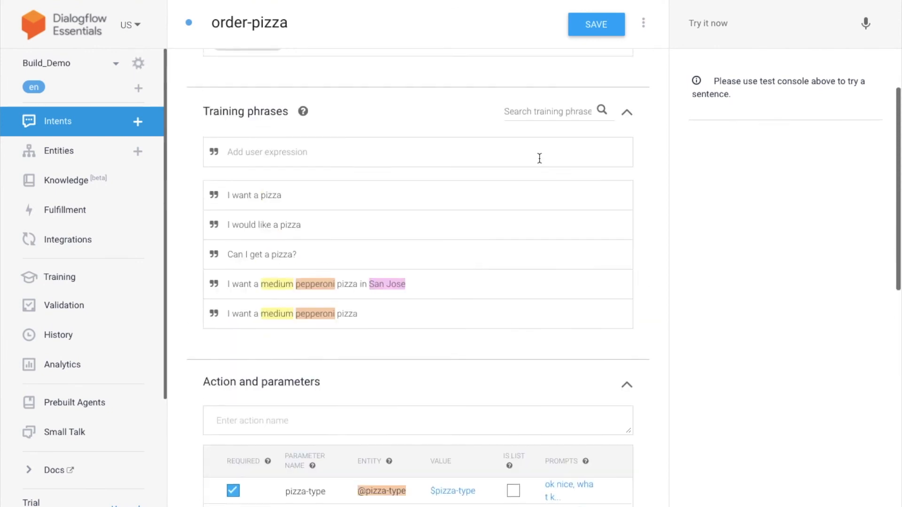
# Test the agent with the sentence "I want a large margarita pizza in San Jose"
pyautogui.click(744, 28)
pyautogui.write('I')
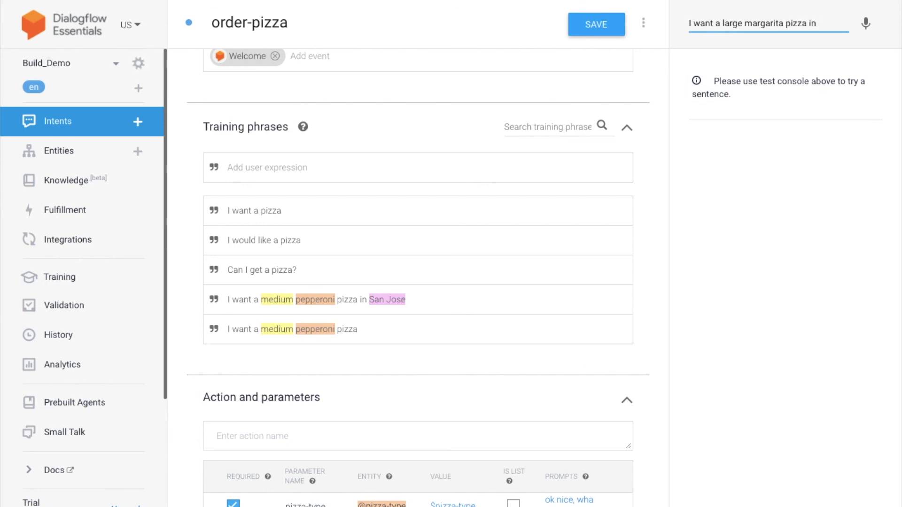
pyautogui.write('se')
pyautogui.press('Return')
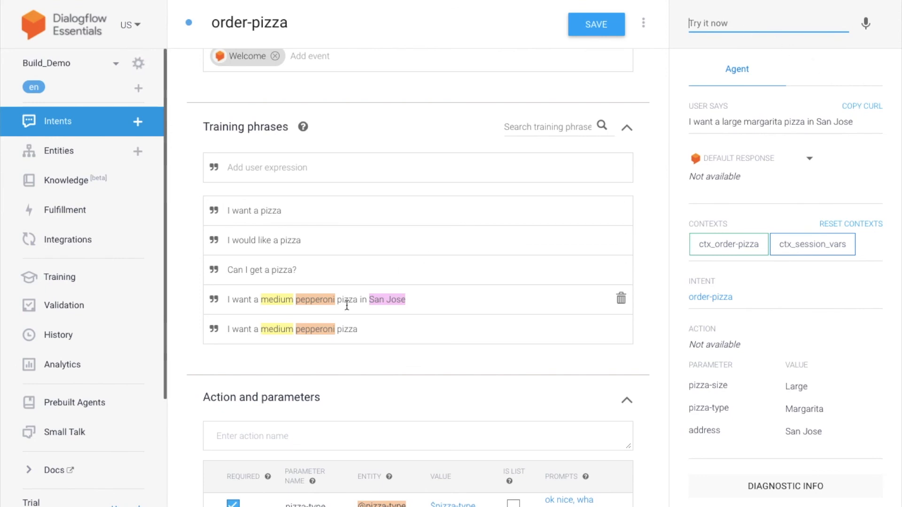
# Inspect the entity assigned to "San Jose" in the training phrase, and review the parameter values extracted from the test sentence
pyautogui.click(381, 302)
pyautogui.click(381, 304)
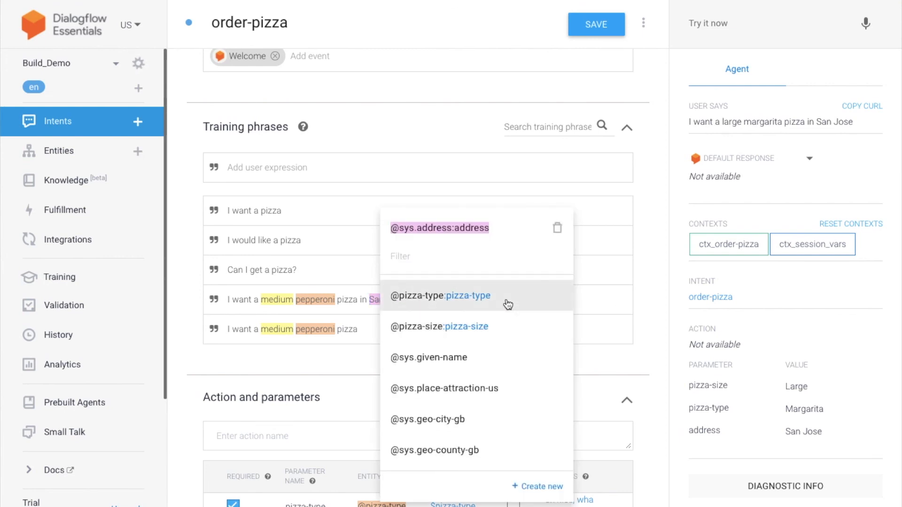
pyautogui.press('Escape')
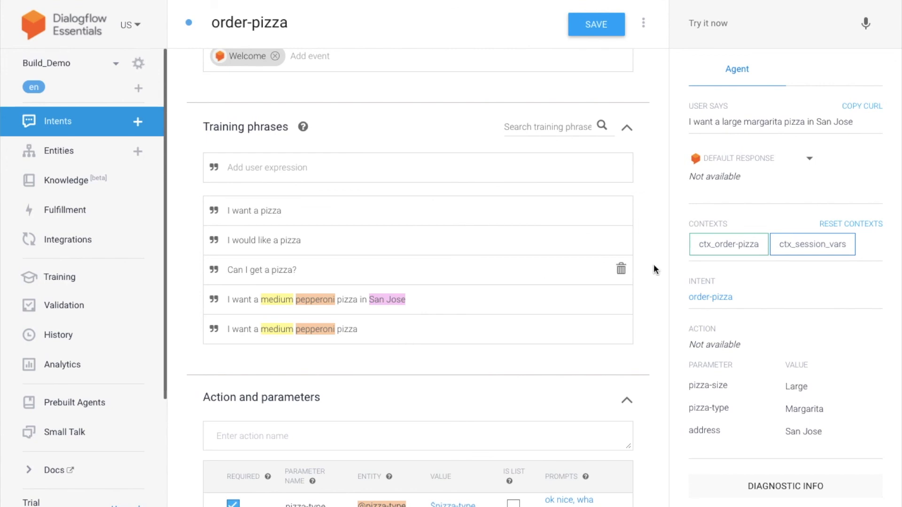
pyautogui.scroll(-1, 765, 410)
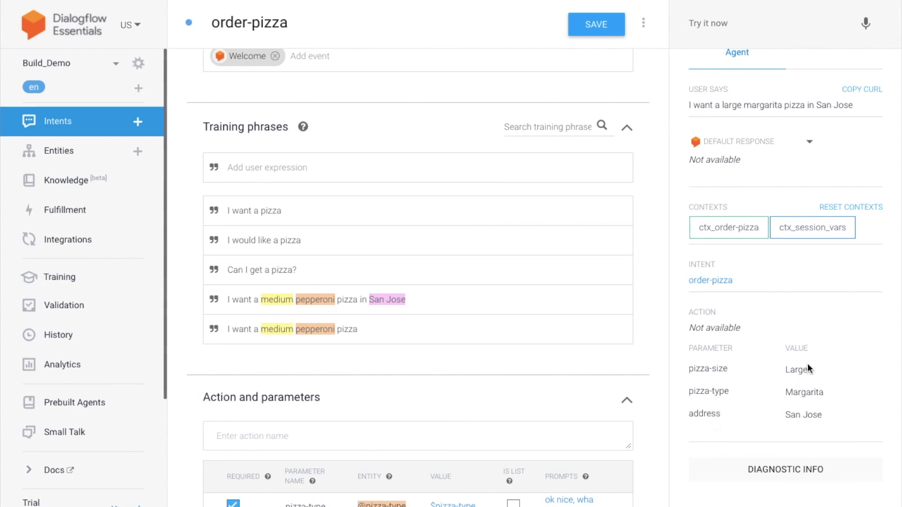
# Show the Facebook response to the test sentence and review it alongside the order-pizza intent's contexts and extracted parameters
pyautogui.scroll(1, 807, 364)
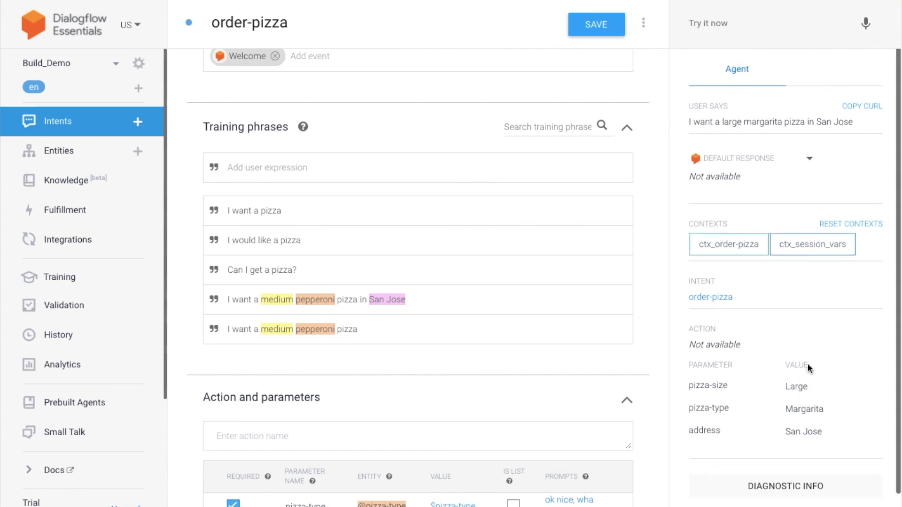
pyautogui.click(745, 161)
pyautogui.click(750, 187)
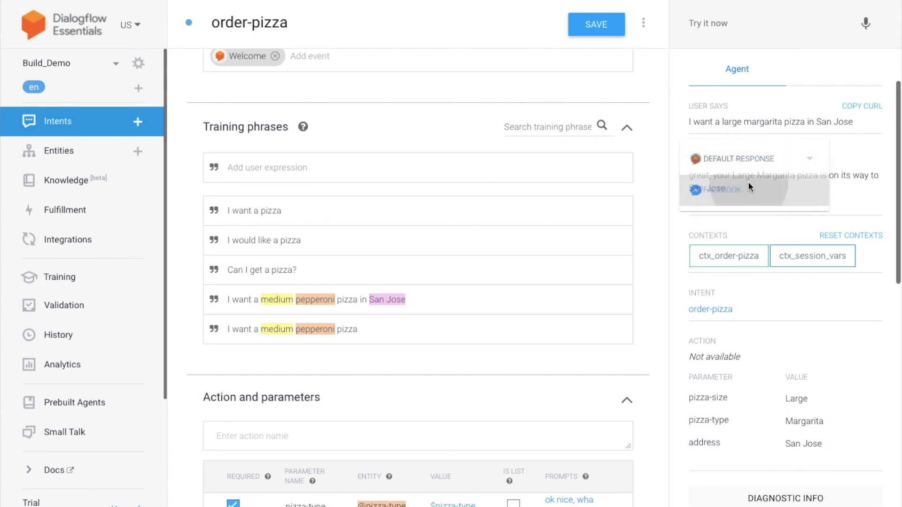
pyautogui.scroll(3, 670, 131)
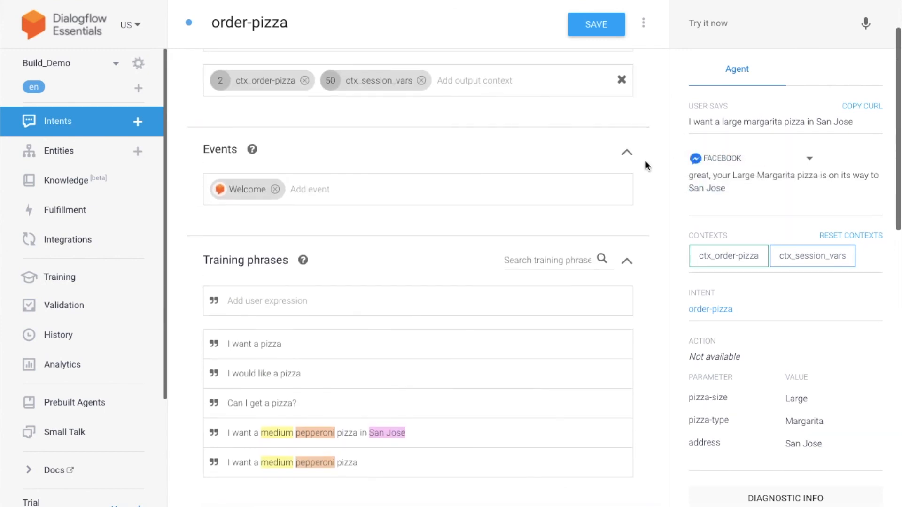
pyautogui.scroll(2, 596, 161)
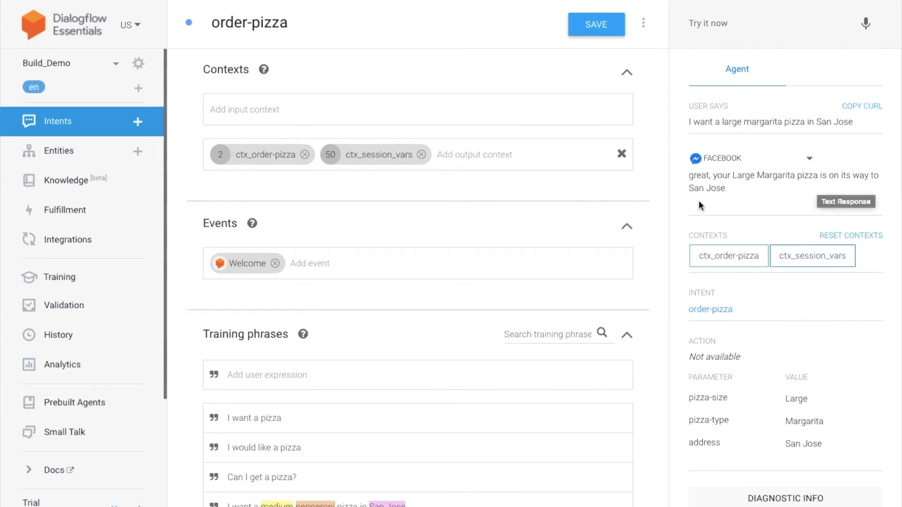
pyautogui.scroll(-1, 777, 193)
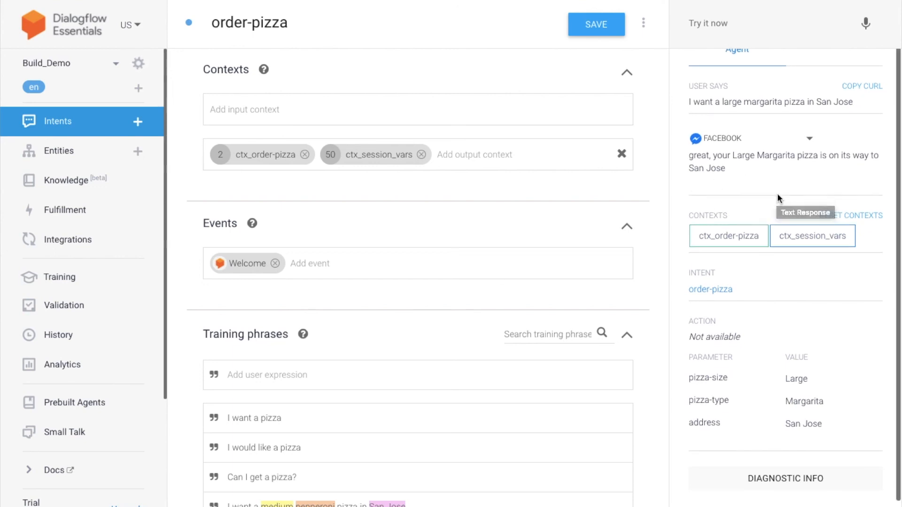
pyautogui.scroll(1, 777, 193)
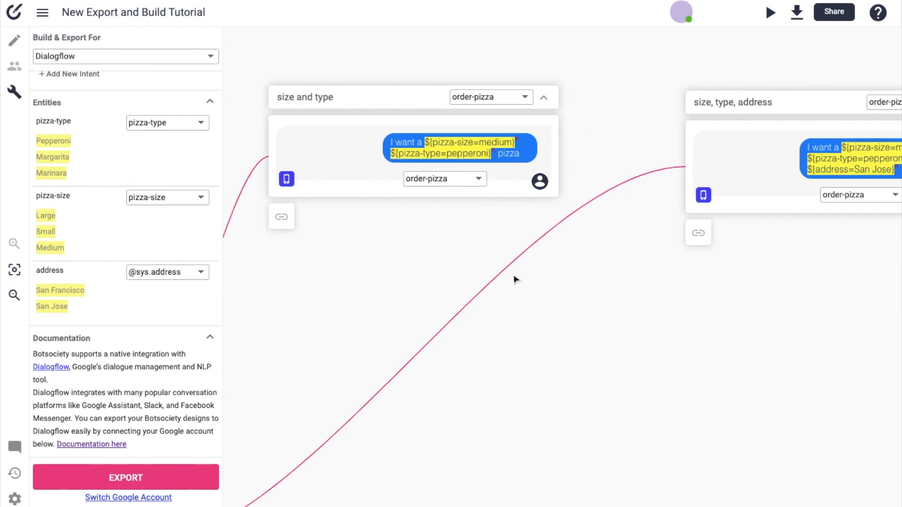
# Switch to the Botsociety design and review how the "size and type" and "size, type, address" paths link into the Order Pizza conversation
pyautogui.hscroll(3, 609, 294)
pyautogui.hscroll(-3, 526, 281)
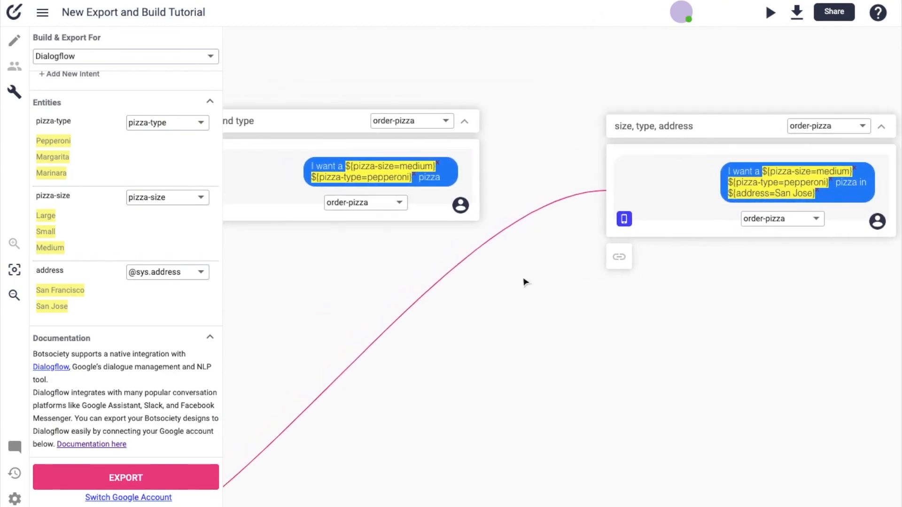
pyautogui.hscroll(-10, 432, 183)
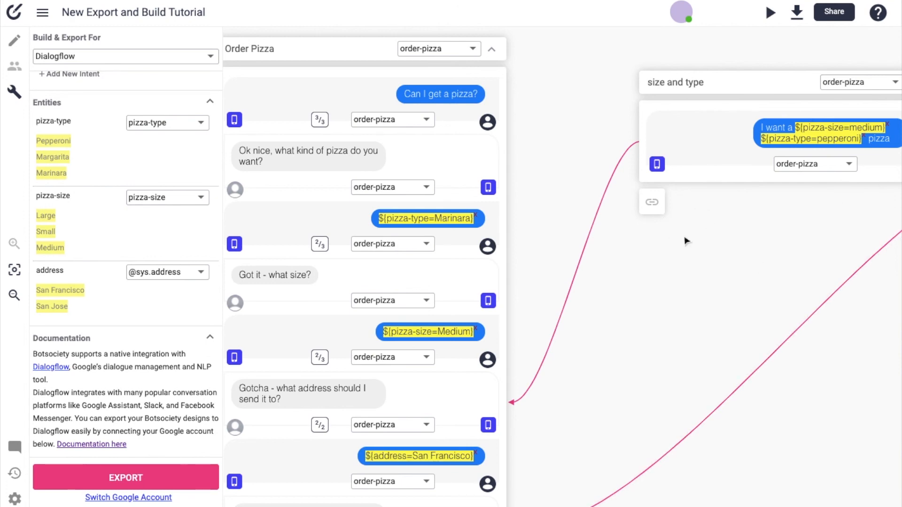
pyautogui.scroll(-6, 458, 390)
pyautogui.scroll(7, 464, 401)
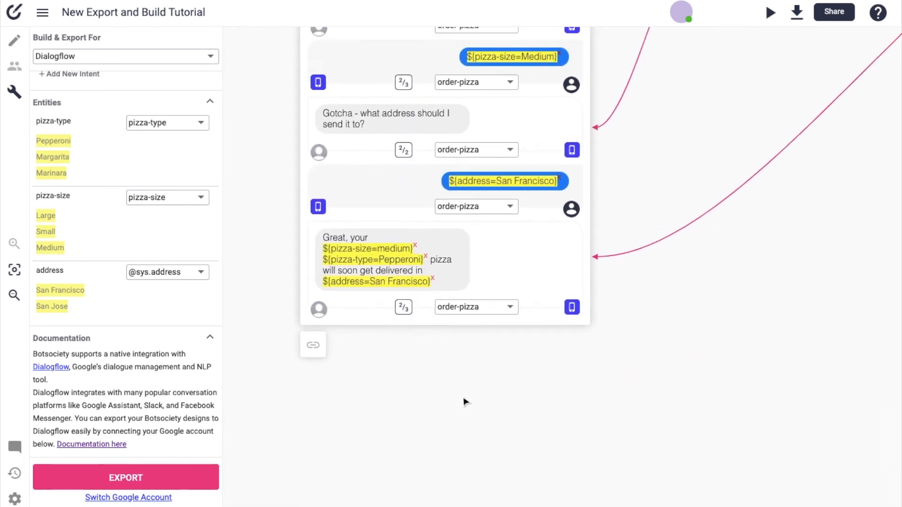
pyautogui.hscroll(3, 464, 401)
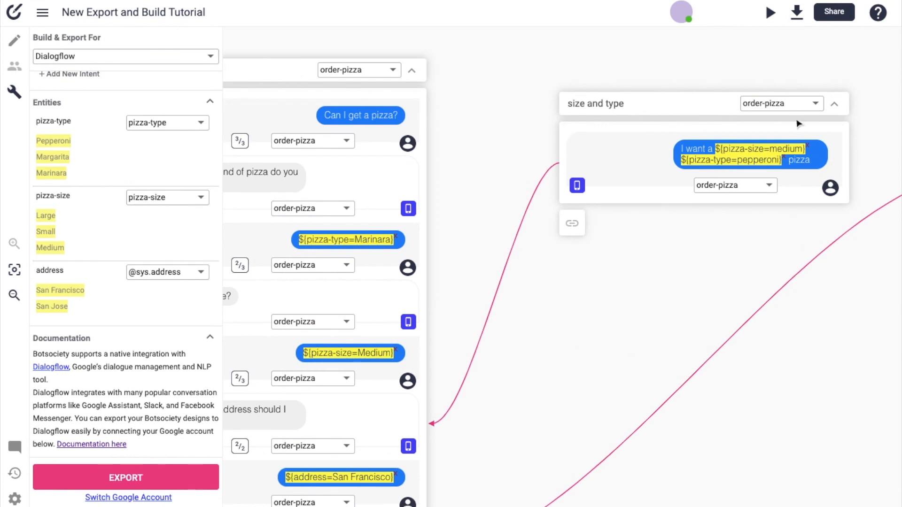